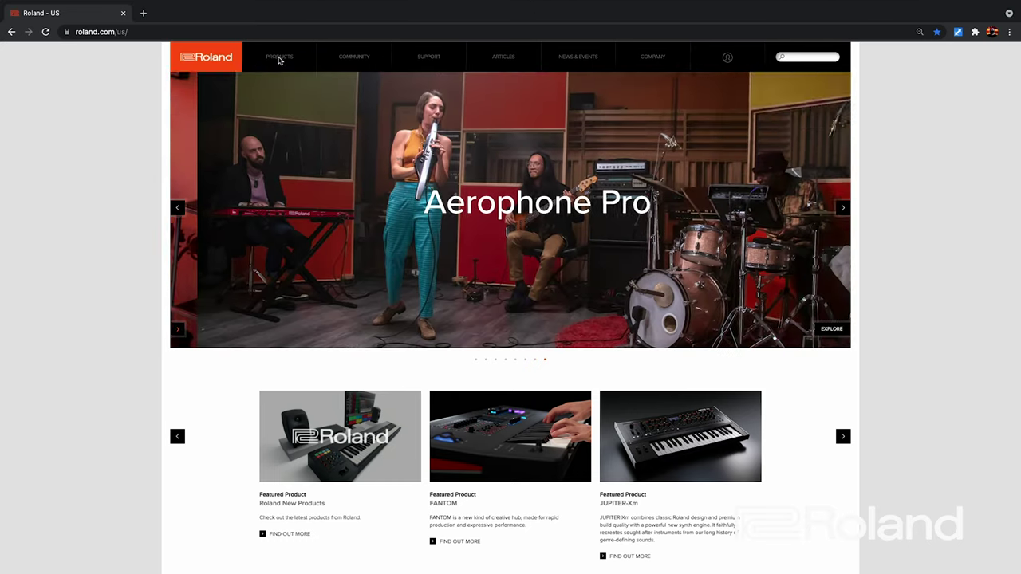
# Browse Roland's Synthesizers products to the Performance/Workstation category.
pyautogui.click(280, 60)
pyautogui.click(272, 136)
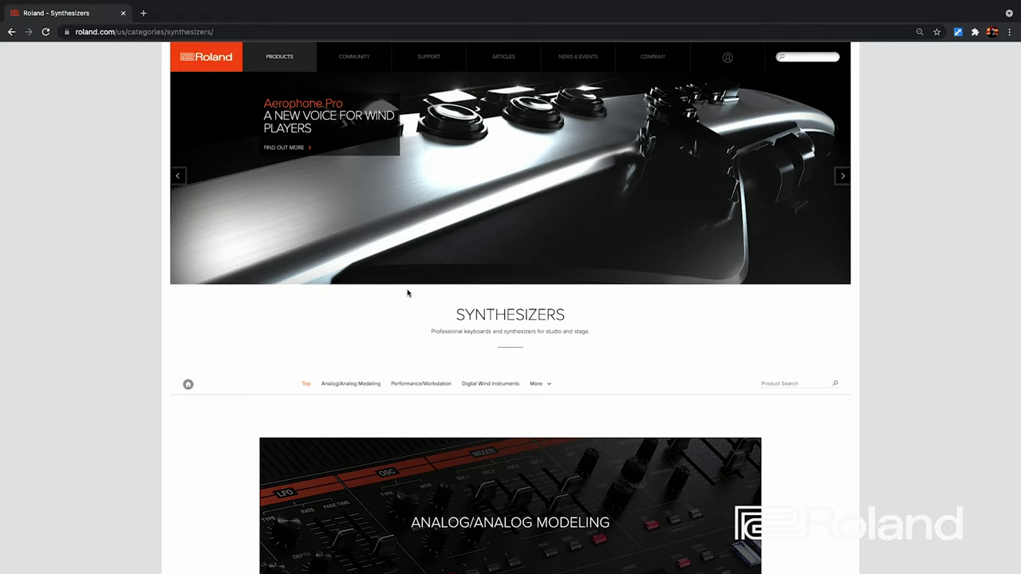
pyautogui.scroll(-4, 409, 335)
pyautogui.click(493, 390)
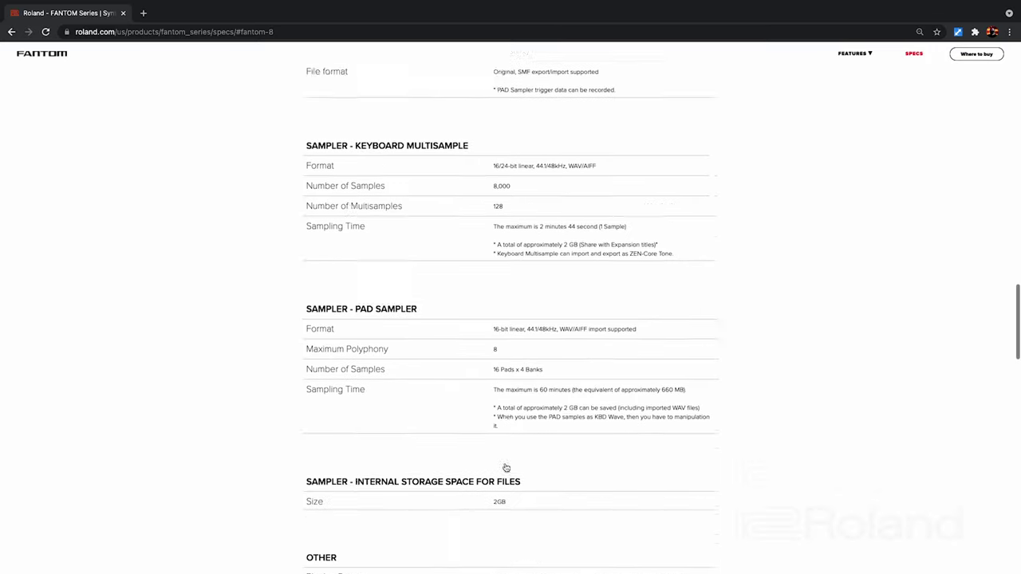
pyautogui.scroll(-12, 506, 466)
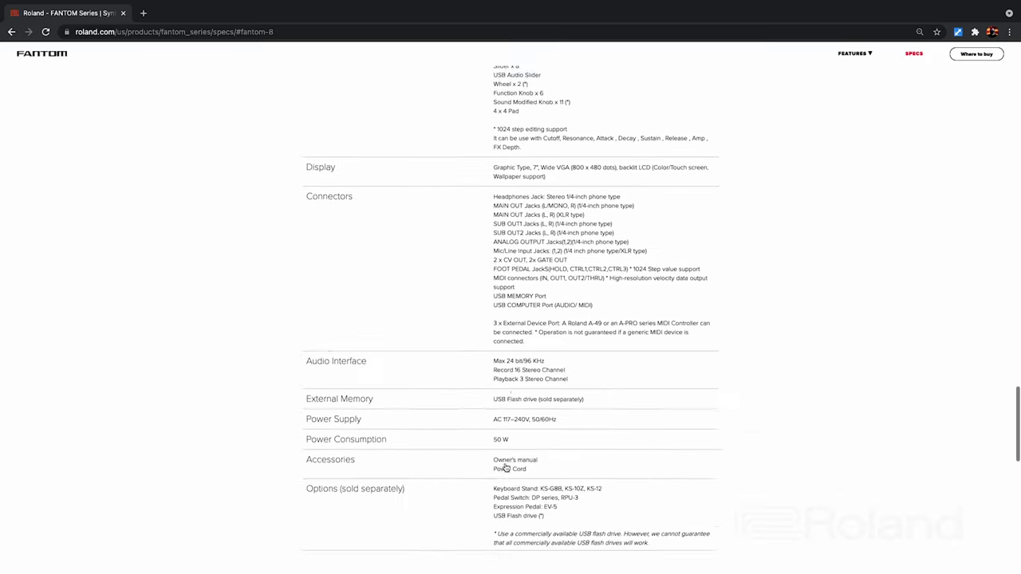
pyautogui.scroll(-1, 506, 467)
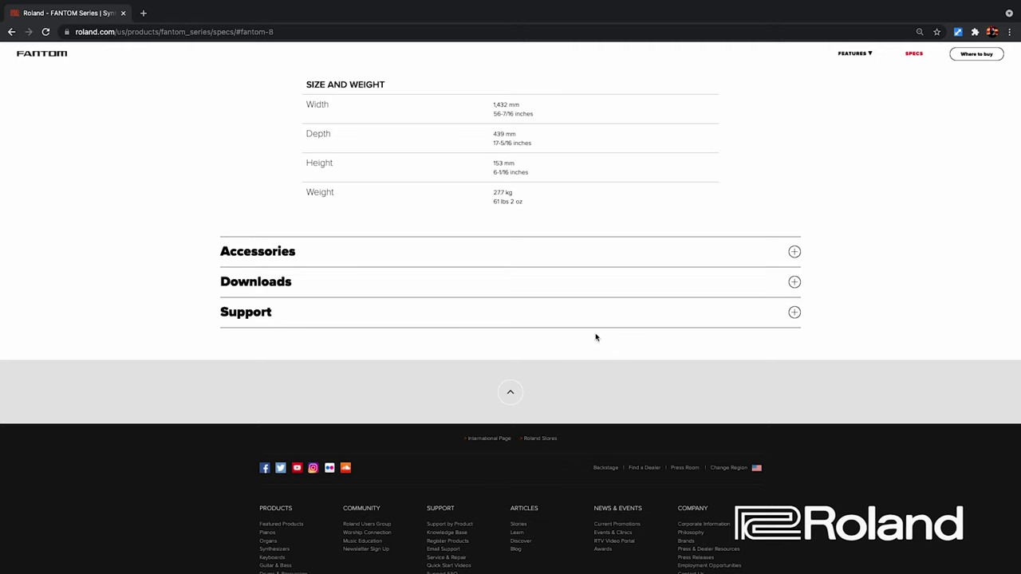
# Open the FANTOM Sound List PDF from the FANTOM support manuals.
pyautogui.click(263, 314)
pyautogui.scroll(-3, 559, 327)
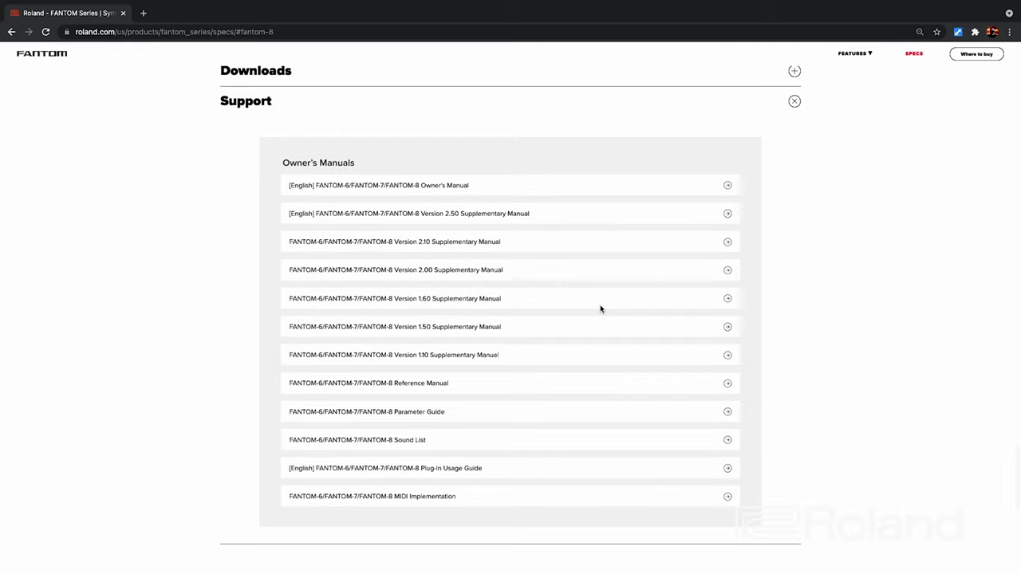
pyautogui.click(423, 441)
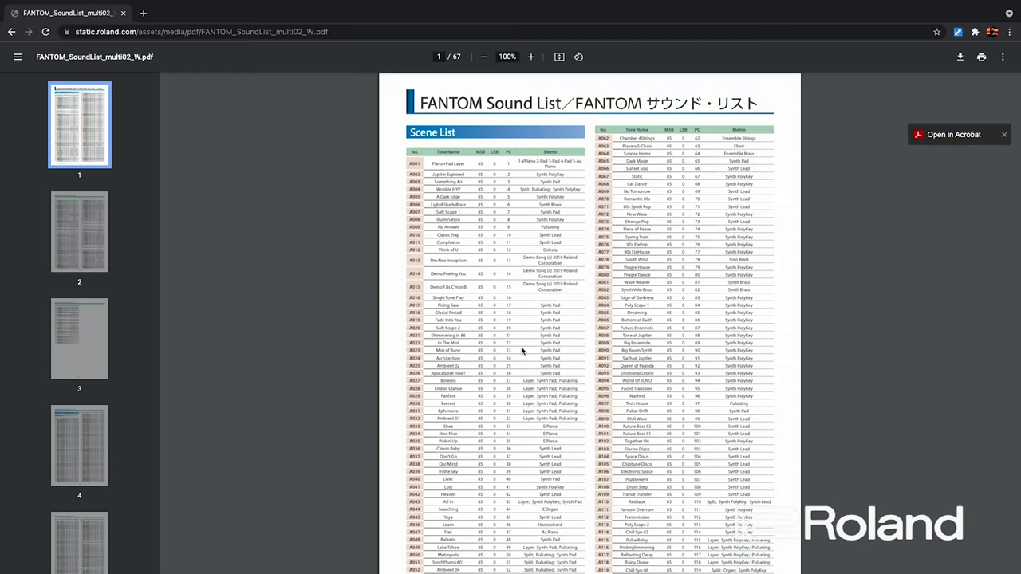
# Zoom the Sound List PDF to 184% and read the scene banks on pages 2 and 3.
pyautogui.scroll(5, 533, 234)
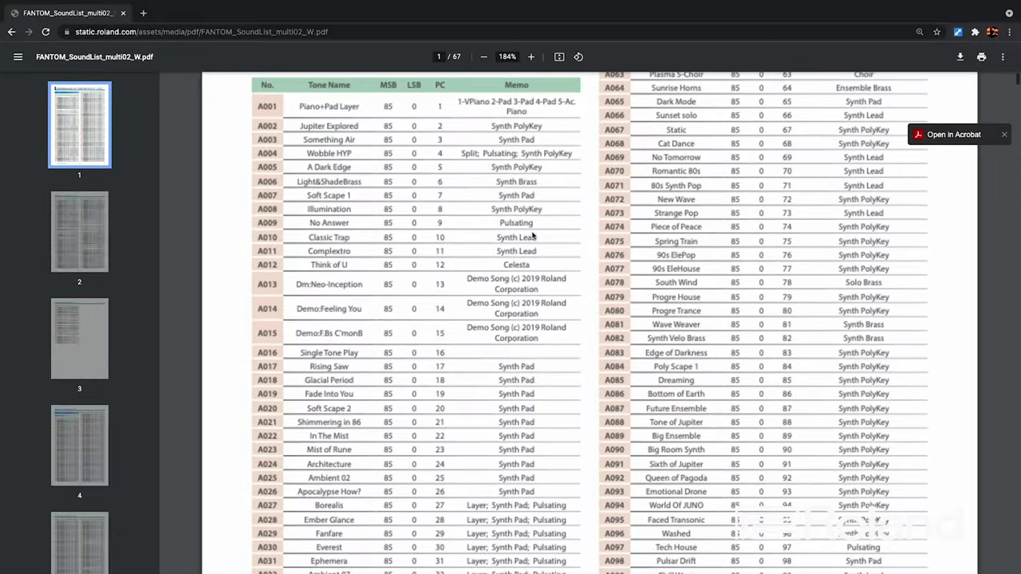
pyautogui.scroll(2, 532, 234)
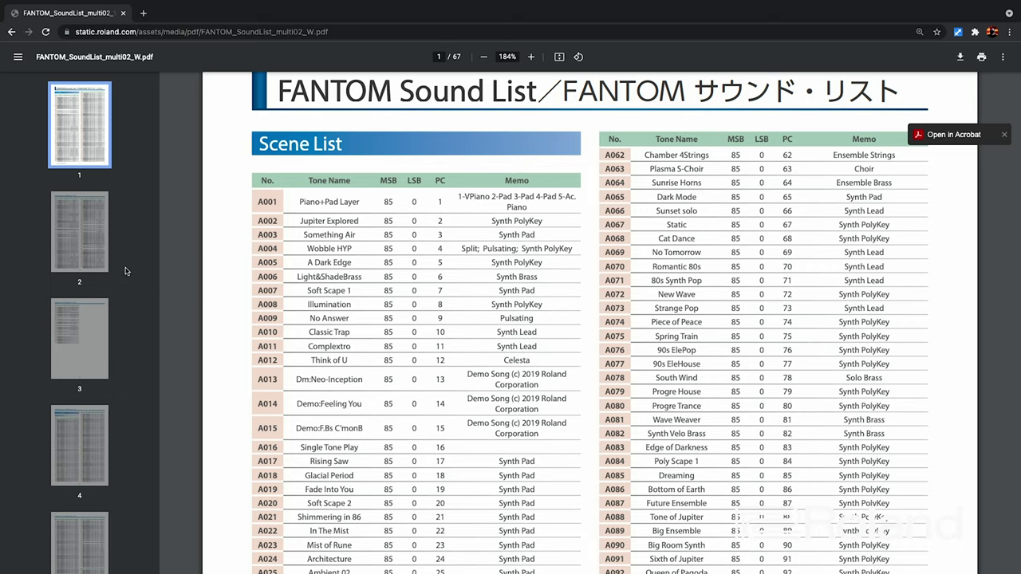
pyautogui.click(82, 229)
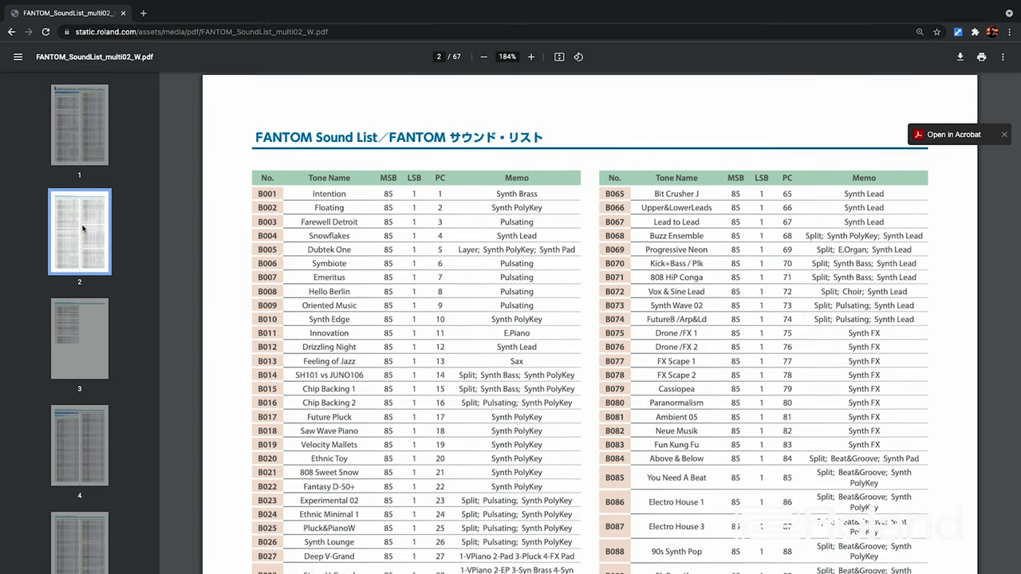
pyautogui.click(82, 301)
# Check the Preset Tone List on page 4, then return to the Scene List on page 1.
pyautogui.scroll(-5, 318, 349)
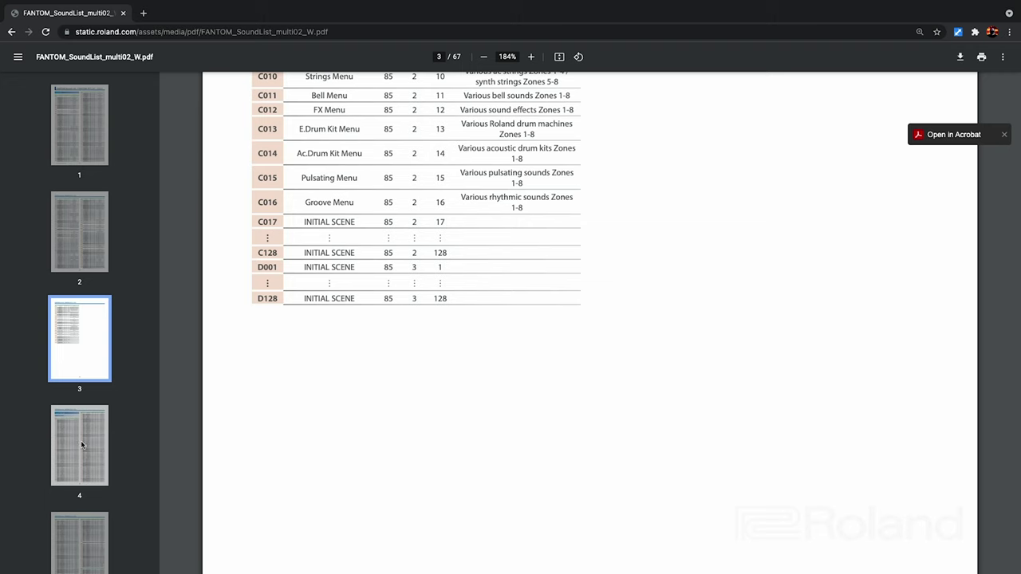
pyautogui.scroll(1, 342, 284)
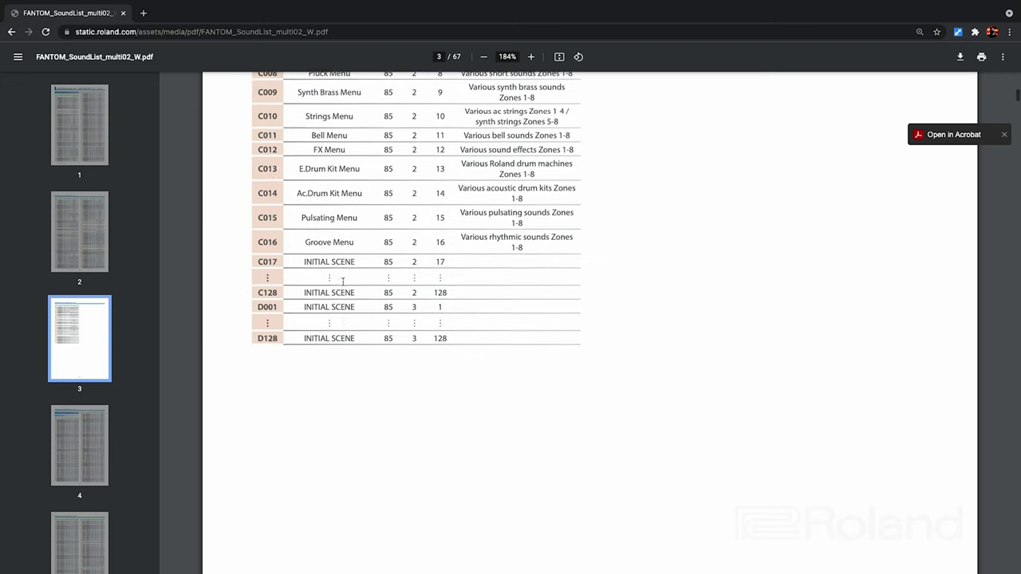
pyautogui.click(94, 436)
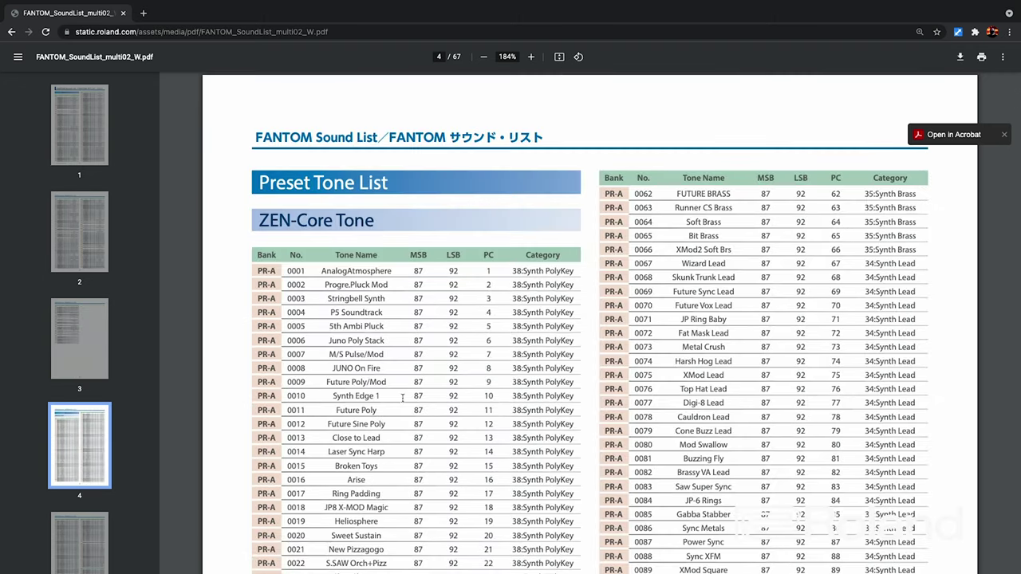
pyautogui.scroll(-1, 428, 398)
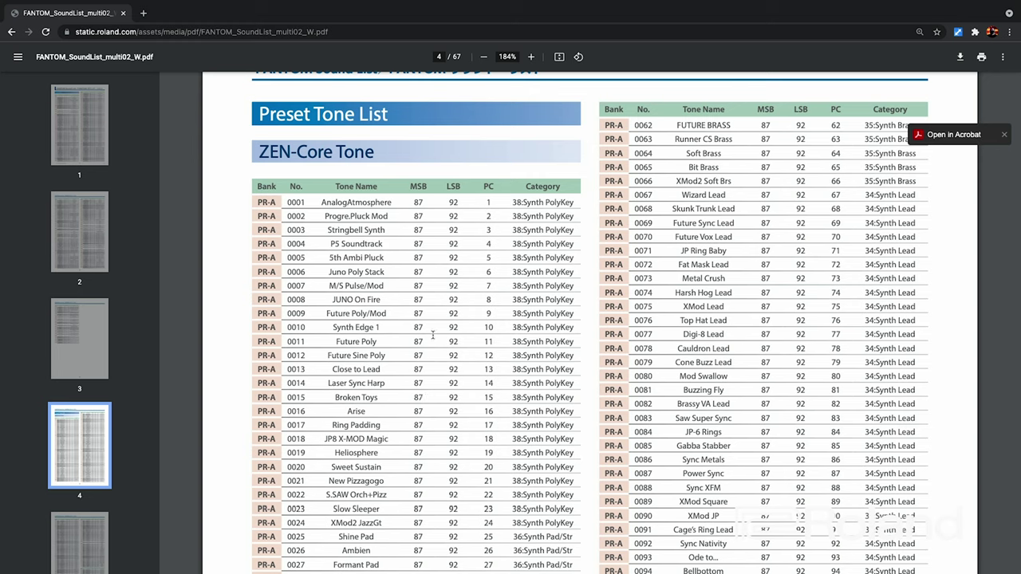
pyautogui.click(97, 132)
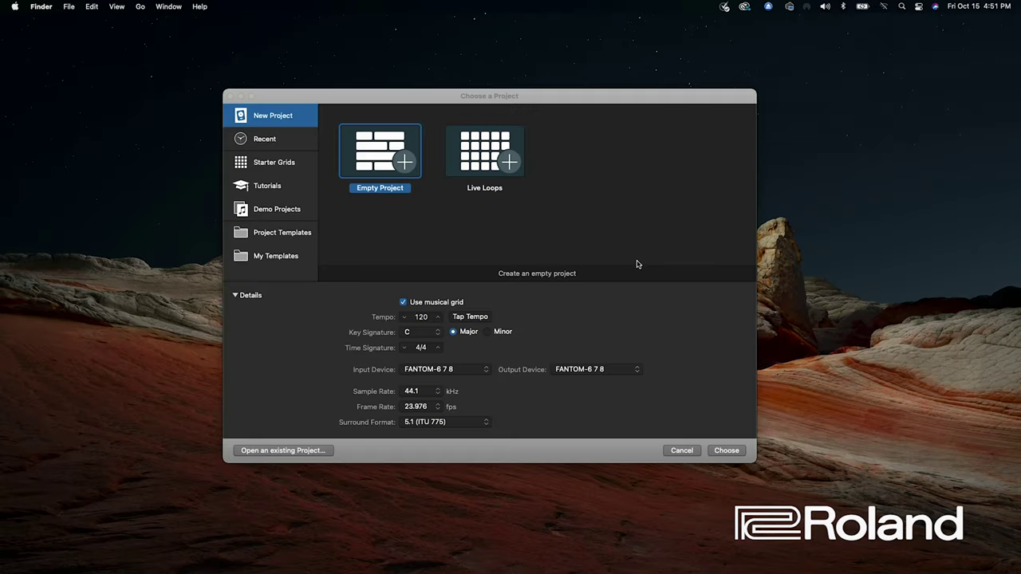
# Create an empty project with an External Instrument MIDI track sending to FANTOM-6 7 8 channel 16.
pyautogui.click(727, 450)
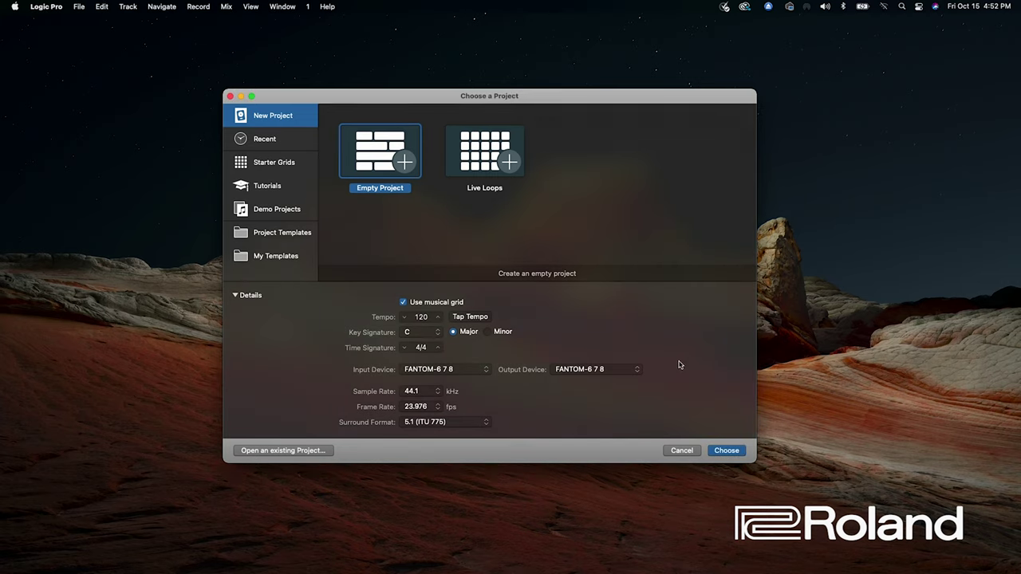
pyautogui.click(727, 452)
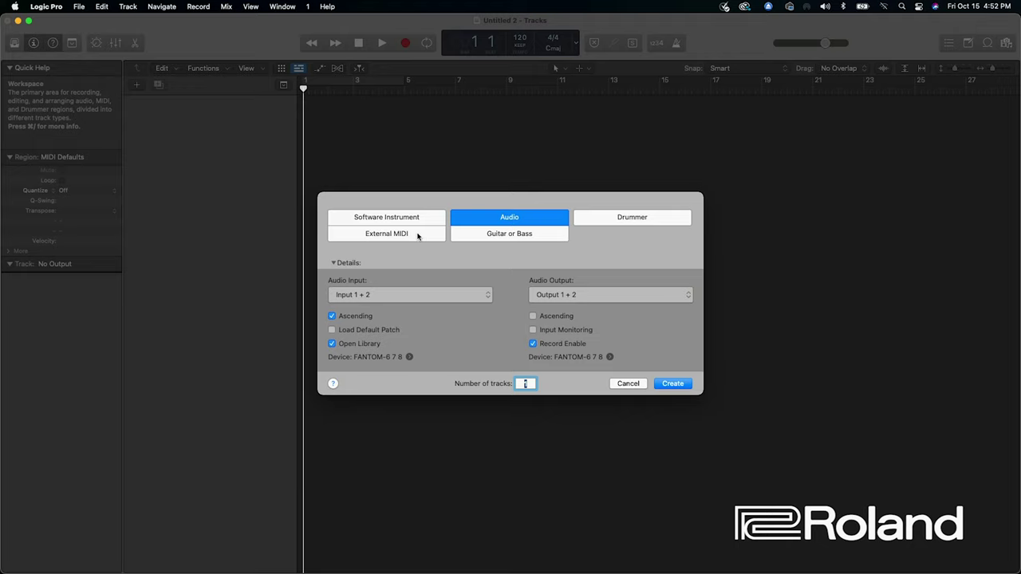
pyautogui.click(417, 235)
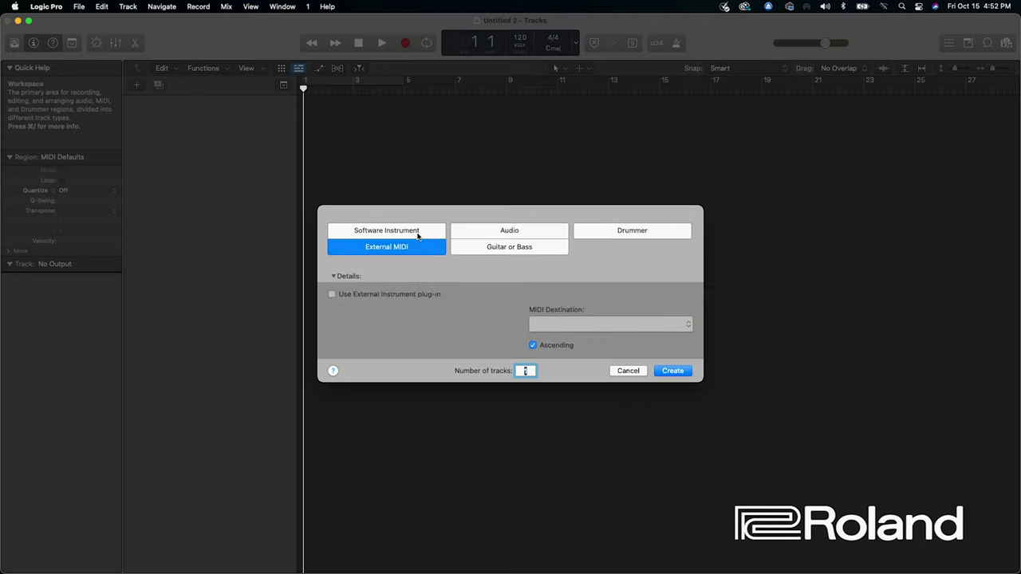
pyautogui.click(332, 294)
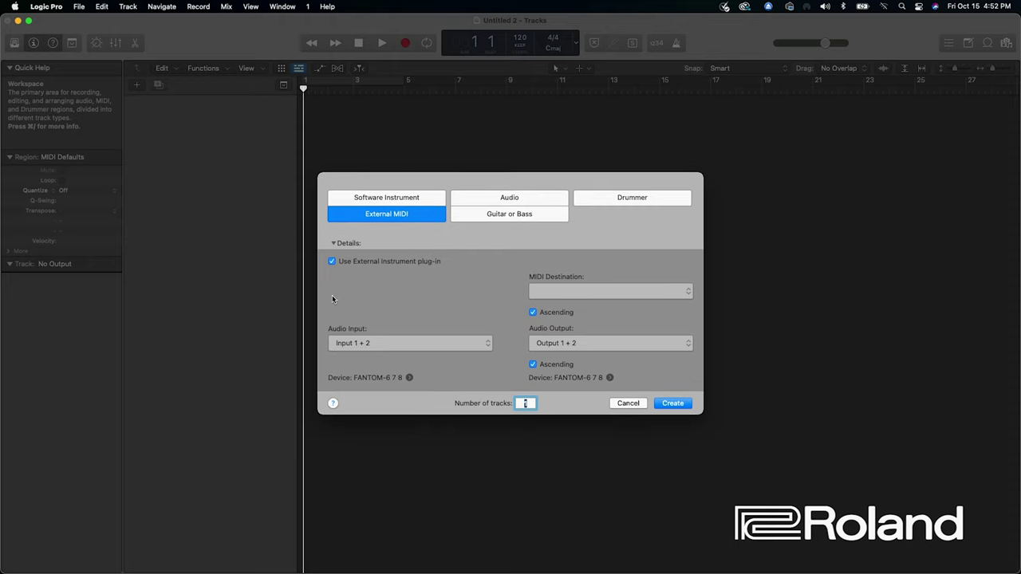
pyautogui.click(687, 292)
pyautogui.moveTo(683, 304)
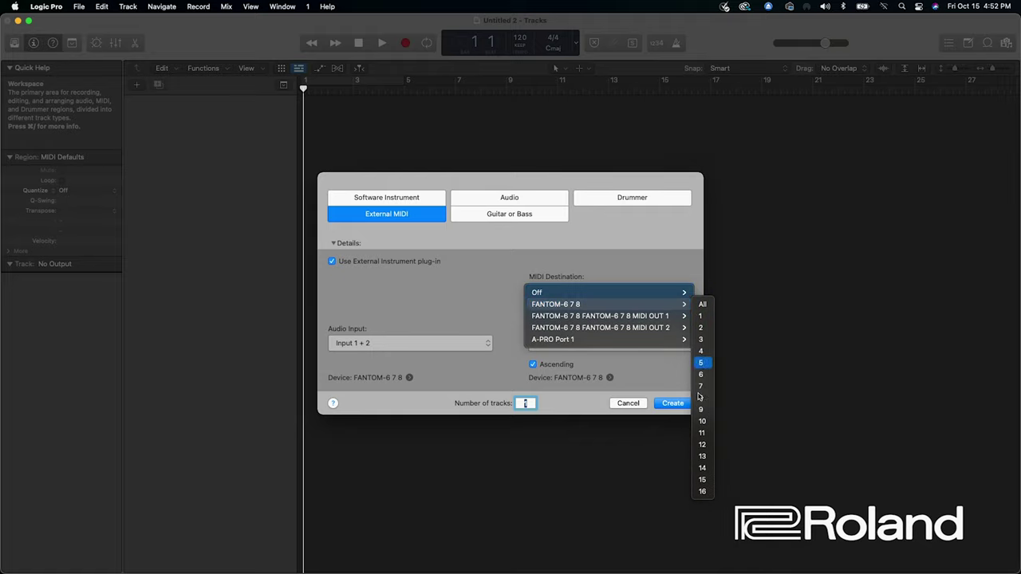
pyautogui.click(702, 492)
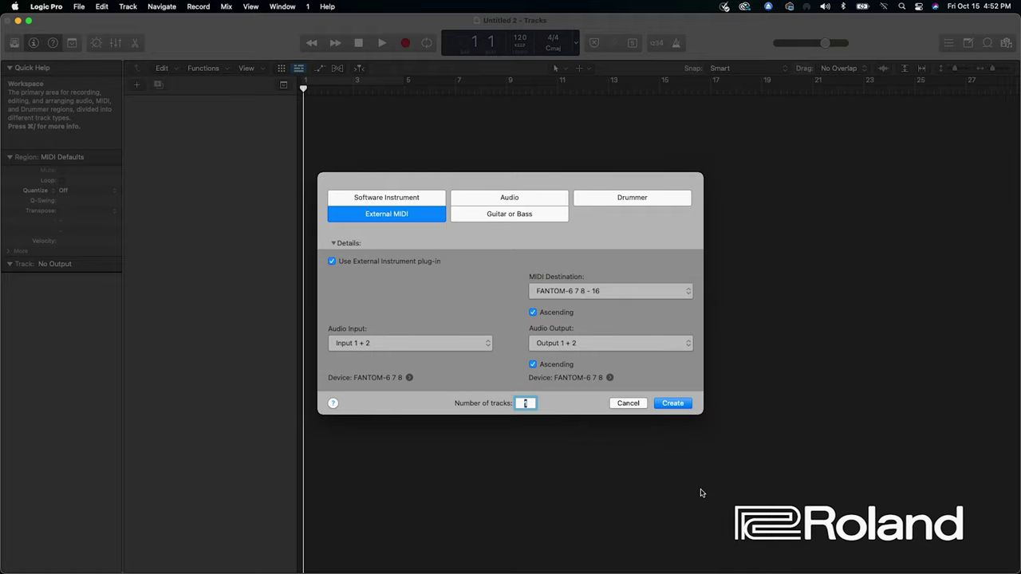
pyautogui.click(662, 402)
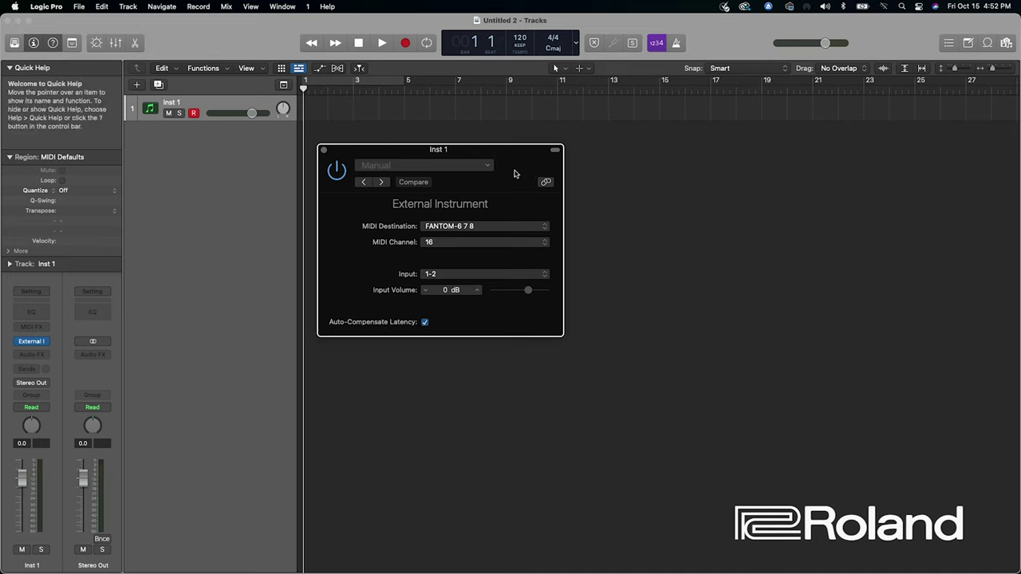
# Rename the Inst 1 track to 'Fantom Scenes'.
pyautogui.moveTo(513, 160); pyautogui.dragTo(501, 180)
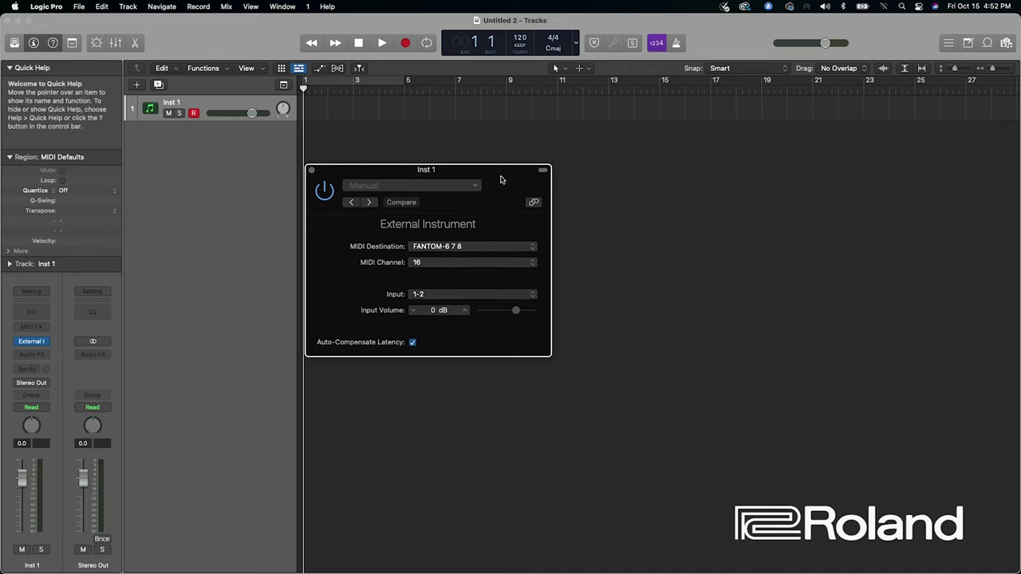
pyautogui.doubleClick(170, 104)
pyautogui.write('Fantom Scenes')
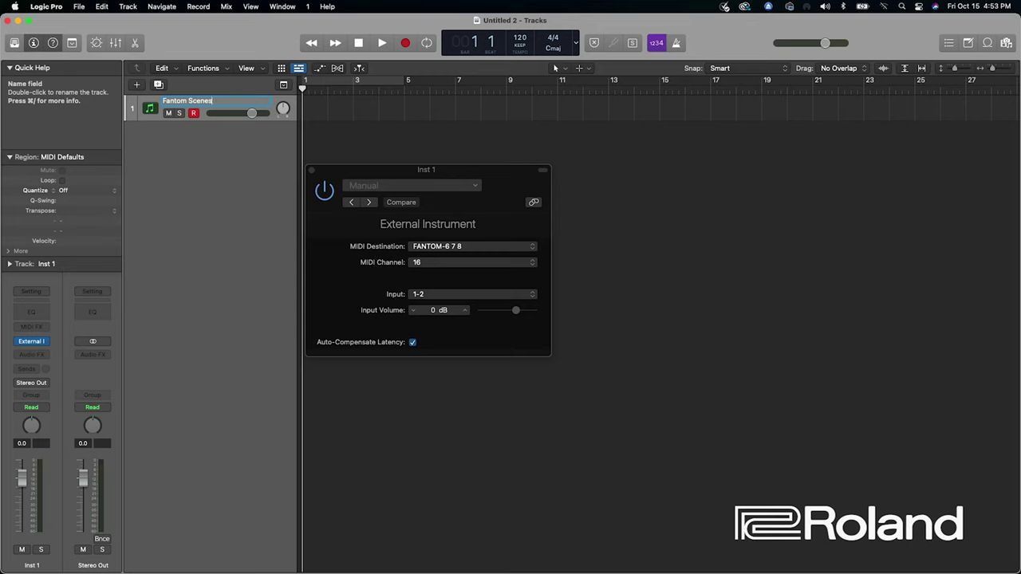
pyautogui.press('Return')
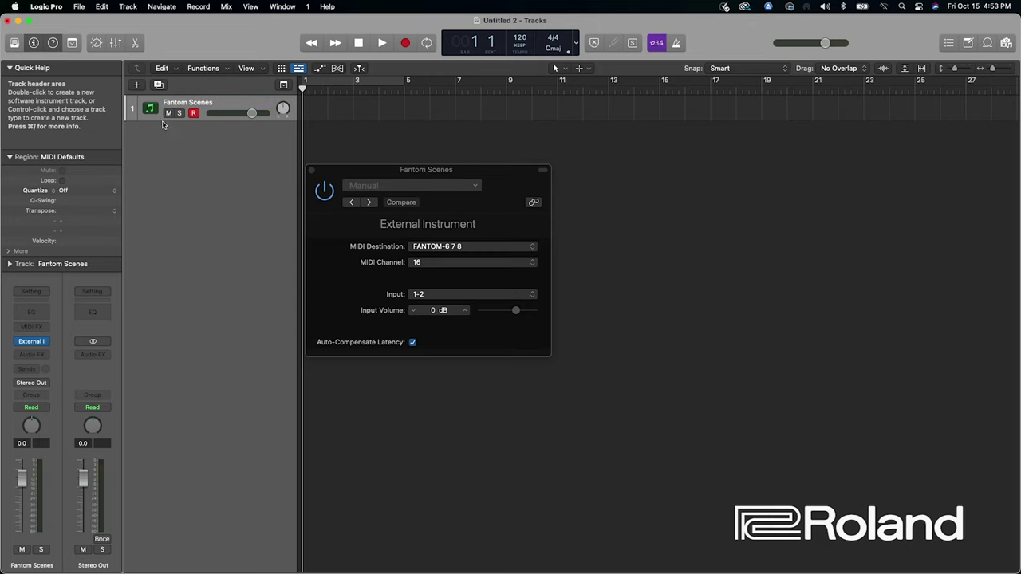
pyautogui.press('b')
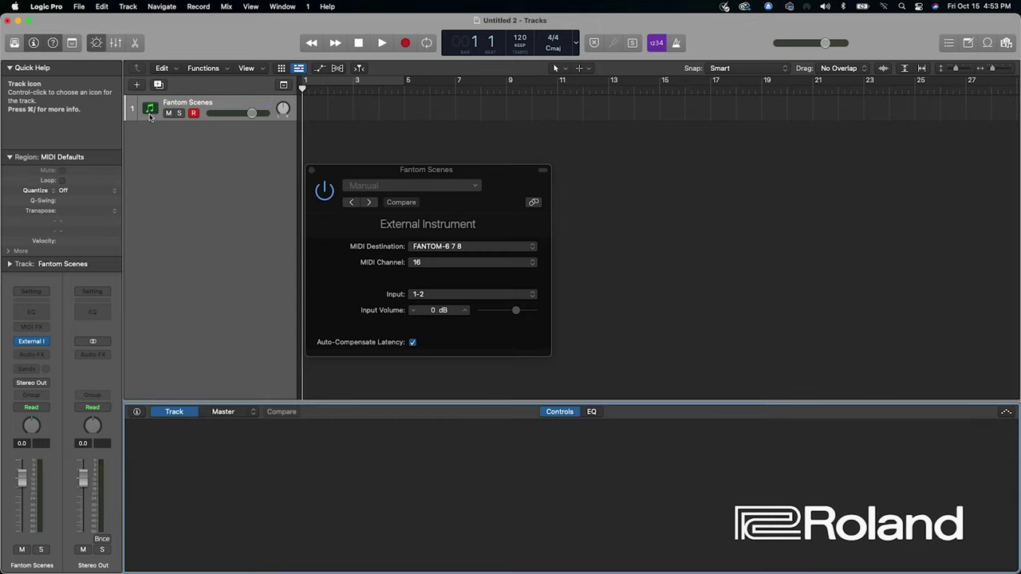
pyautogui.press('b')
# Choose the drum-machine icon from the Drums category for the track.
pyautogui.keyDown('ctrl'); pyautogui.click(148, 112); pyautogui.keyUp('ctrl')
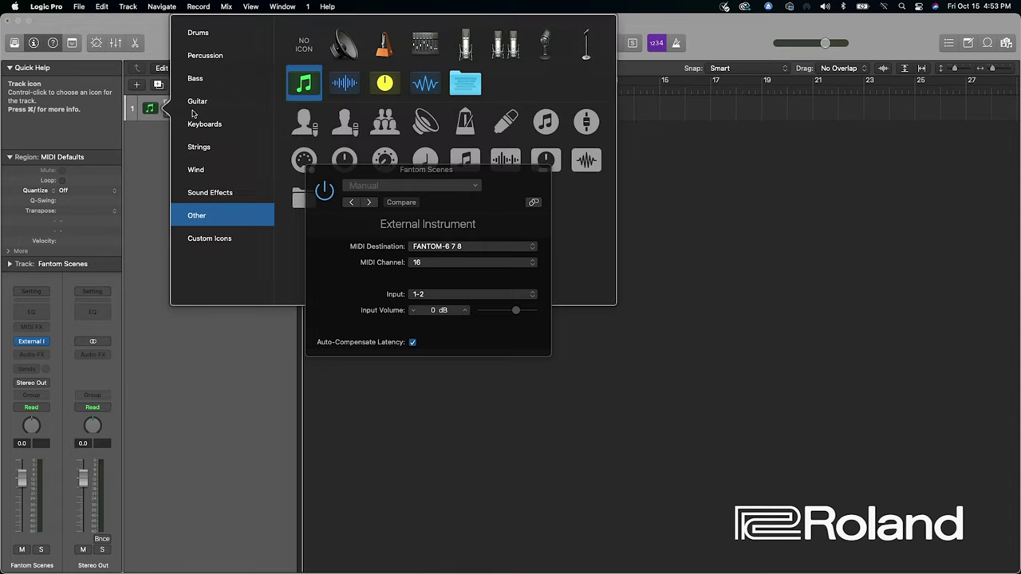
pyautogui.click(312, 169)
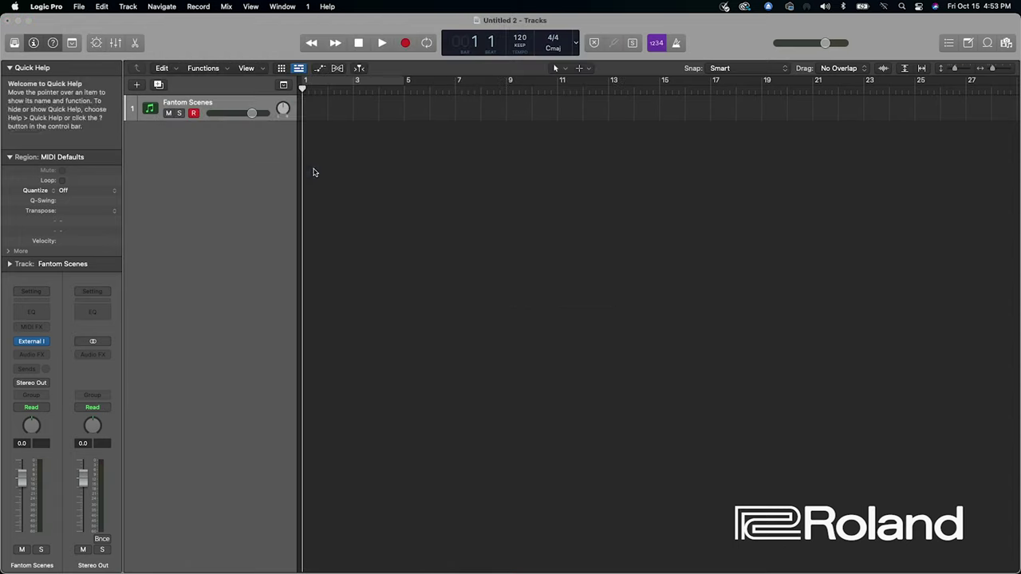
pyautogui.keyDown('ctrl'); pyautogui.click(150, 110); pyautogui.keyUp('ctrl')
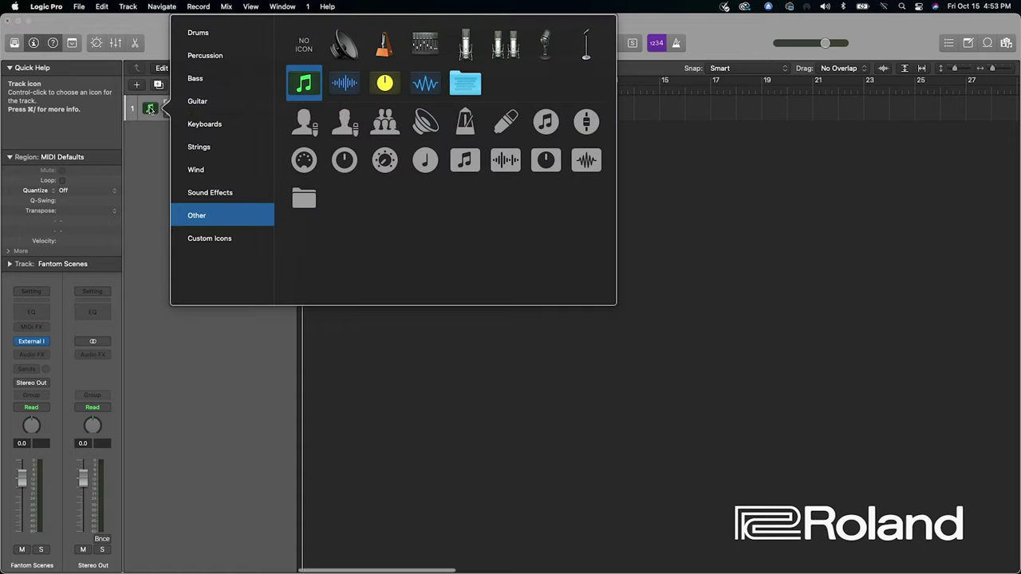
pyautogui.click(203, 124)
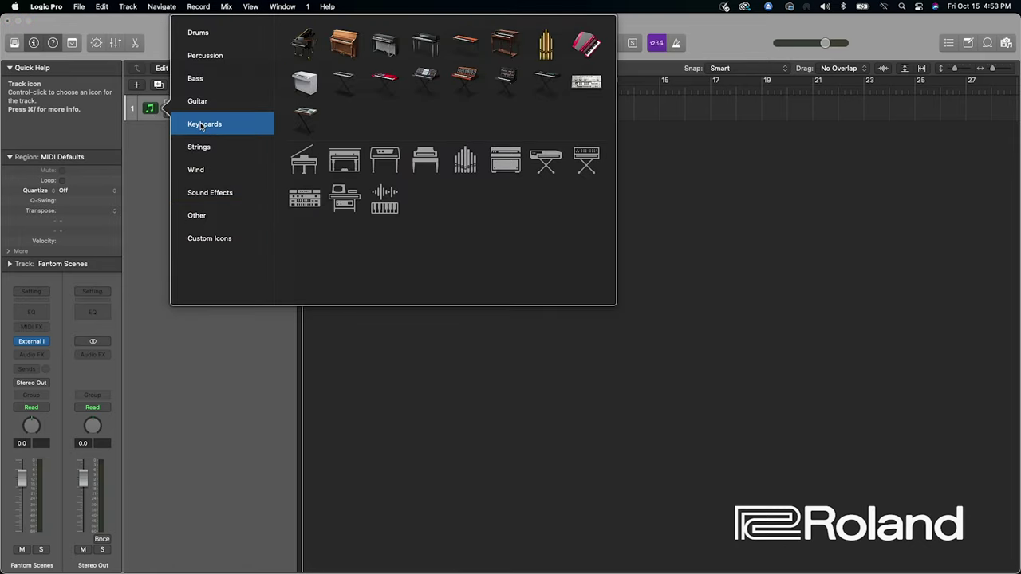
pyautogui.click(202, 55)
pyautogui.click(203, 40)
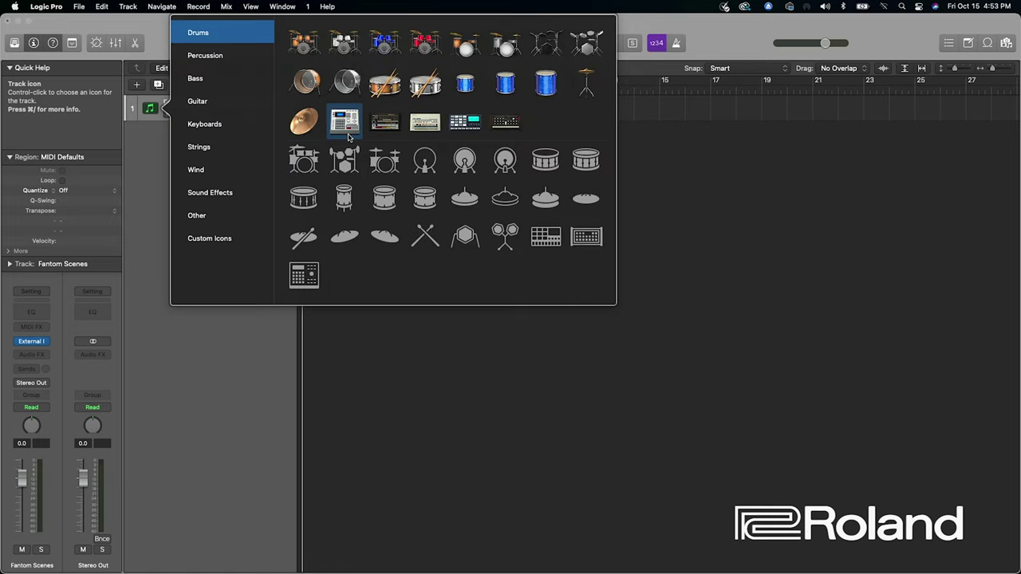
pyautogui.click(384, 121)
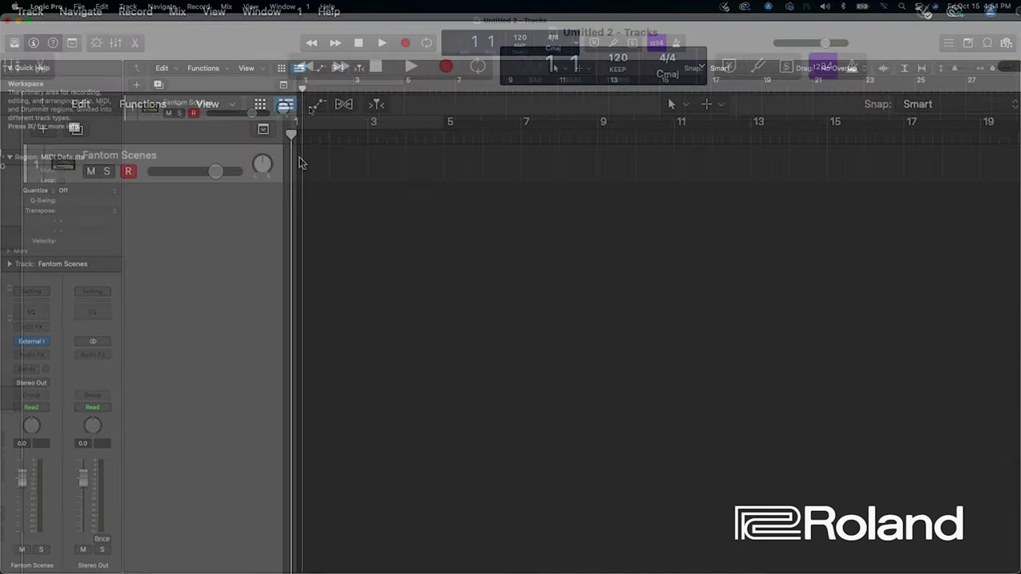
# Create an empty MIDI region and add two controller events and one program change in its Event List.
pyautogui.rightClick(306, 105)
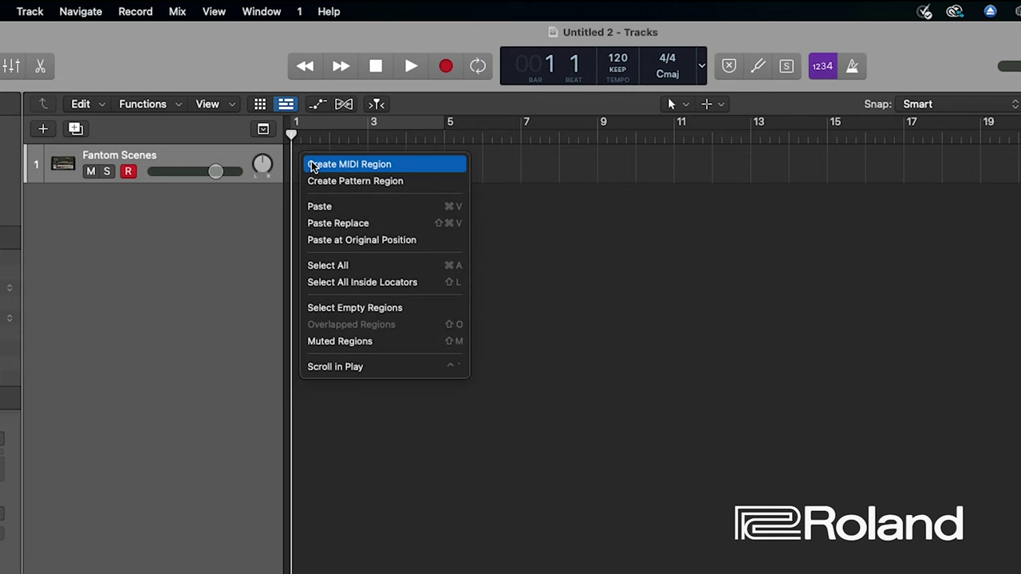
pyautogui.click(311, 165)
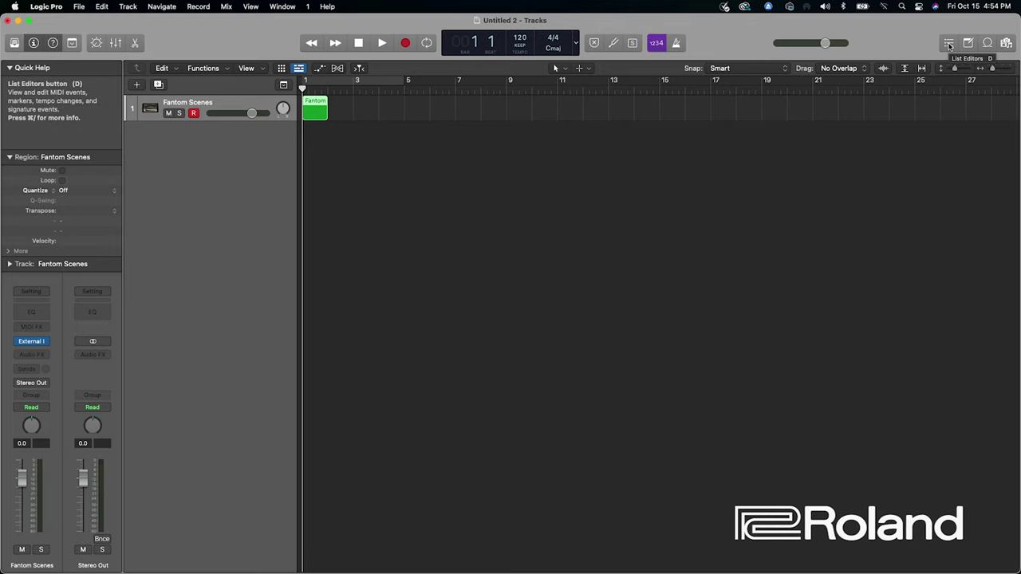
pyautogui.click(949, 44)
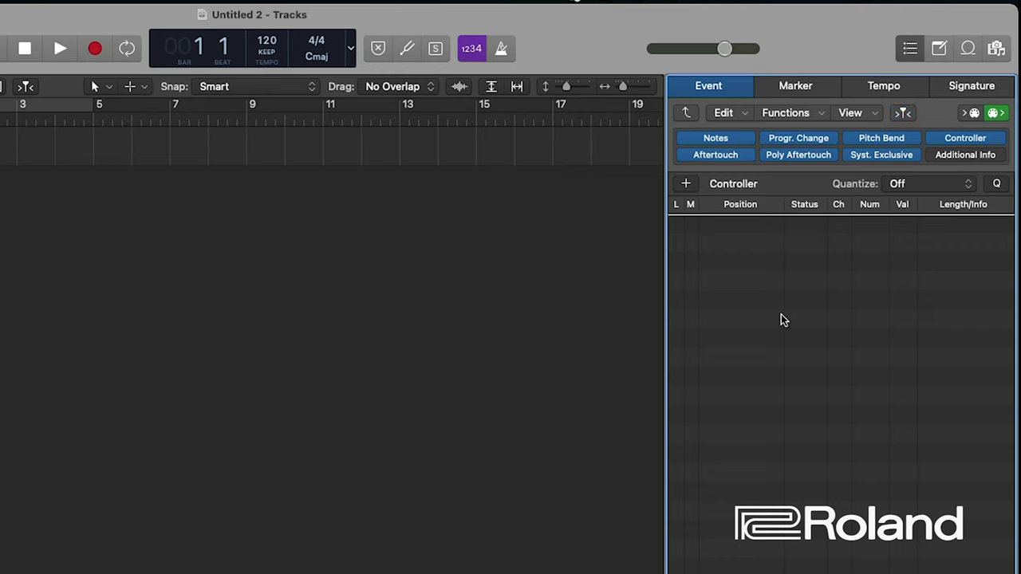
pyautogui.click(789, 185)
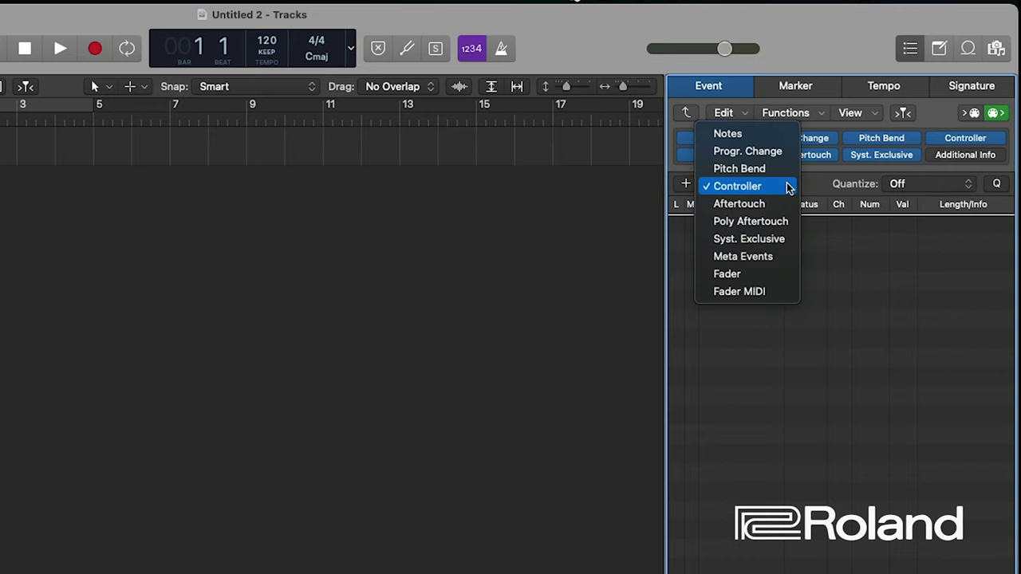
pyautogui.click(771, 186)
pyautogui.click(687, 184)
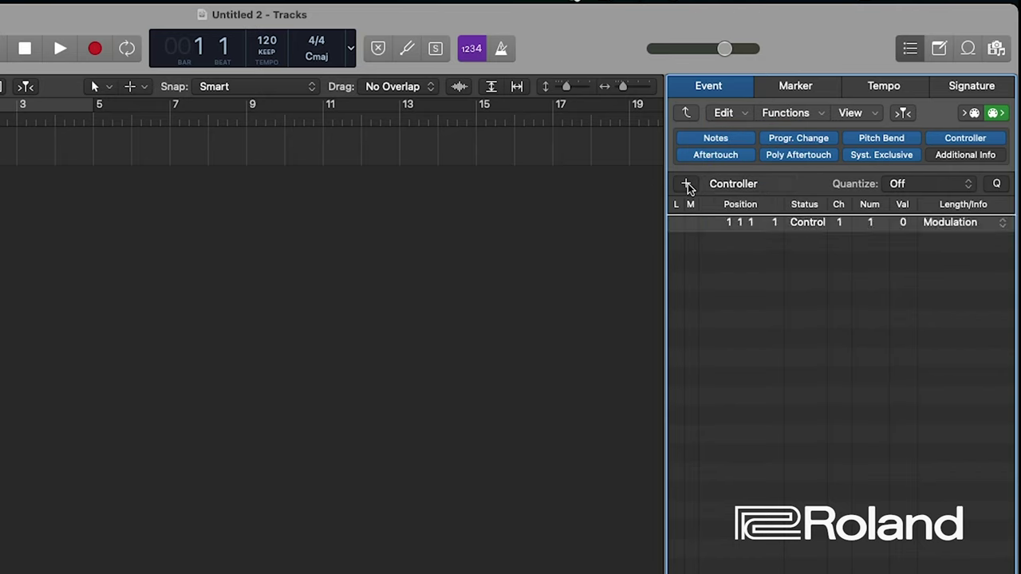
pyautogui.click(687, 184)
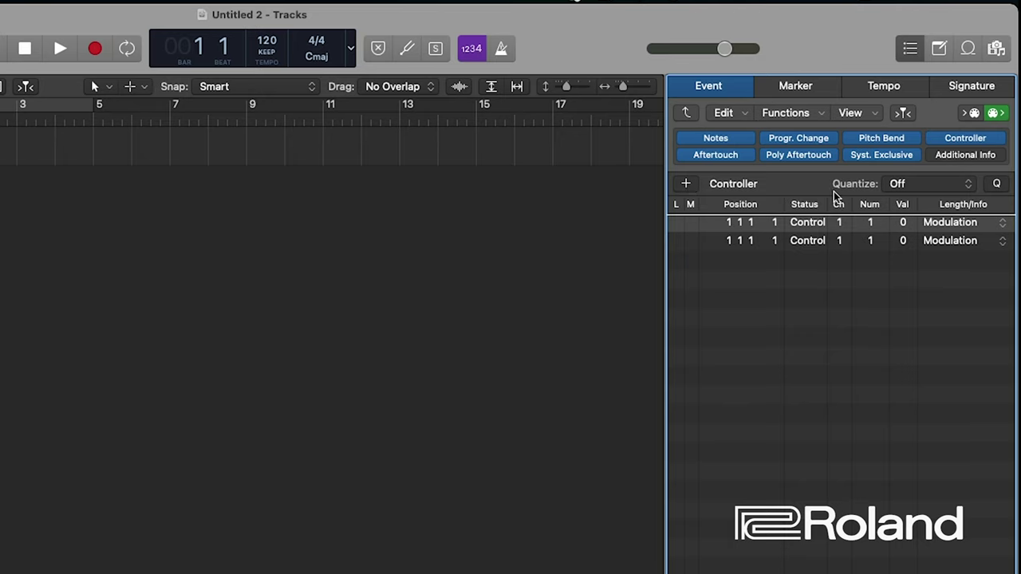
pyautogui.click(792, 187)
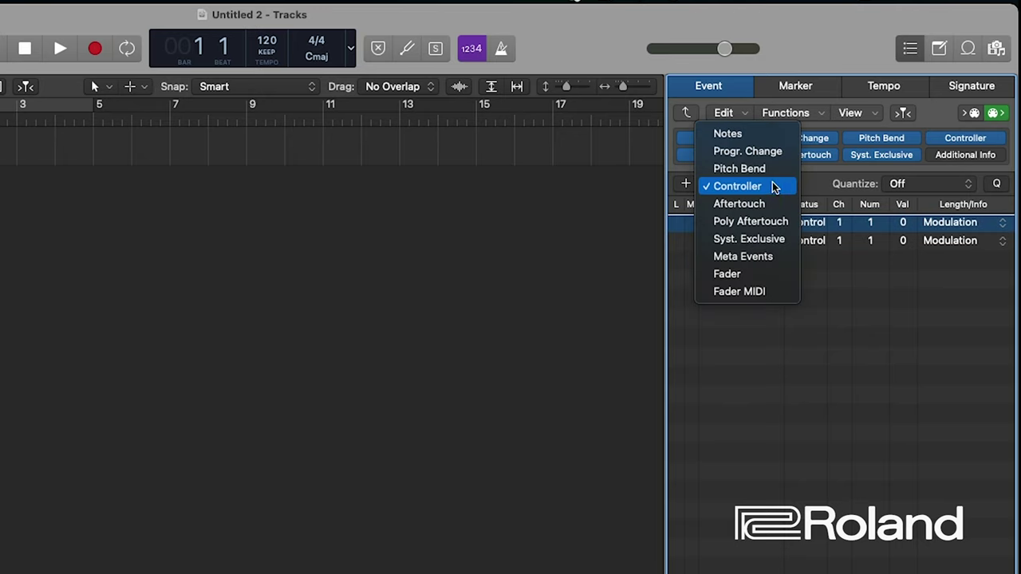
pyautogui.click(774, 159)
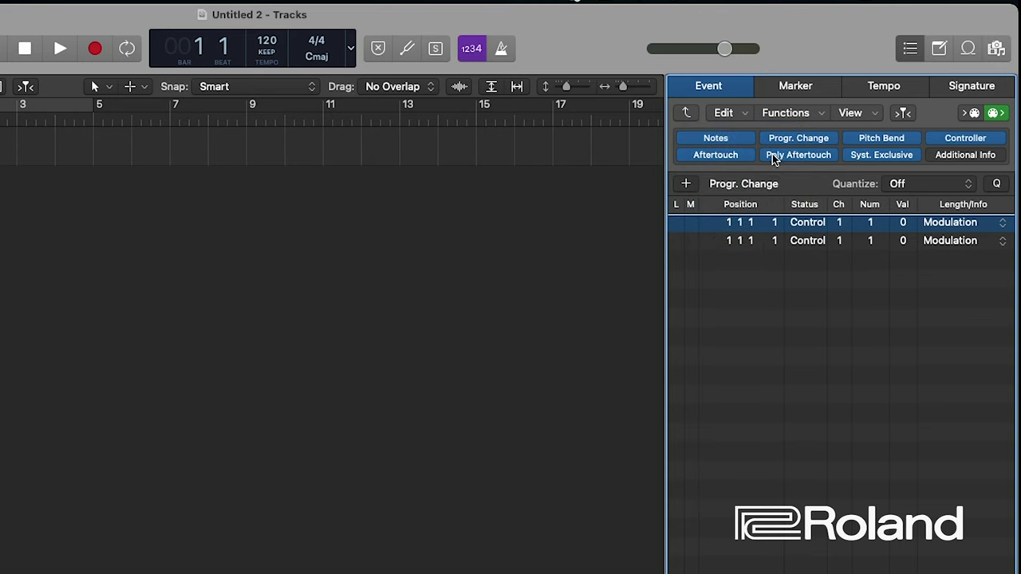
pyautogui.click(689, 188)
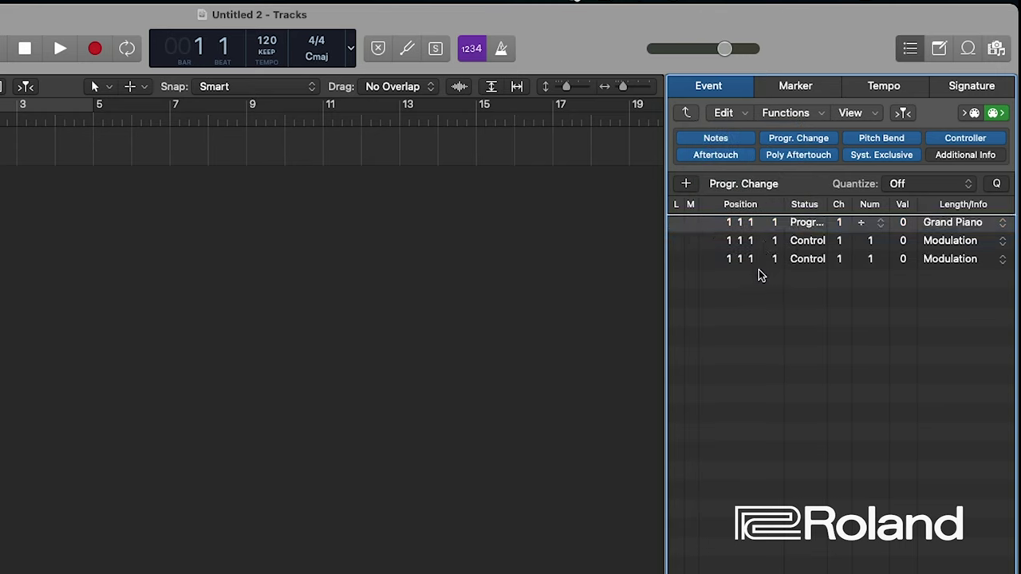
# Move the program change to position 1 1 1 3.
pyautogui.doubleClick(750, 223)
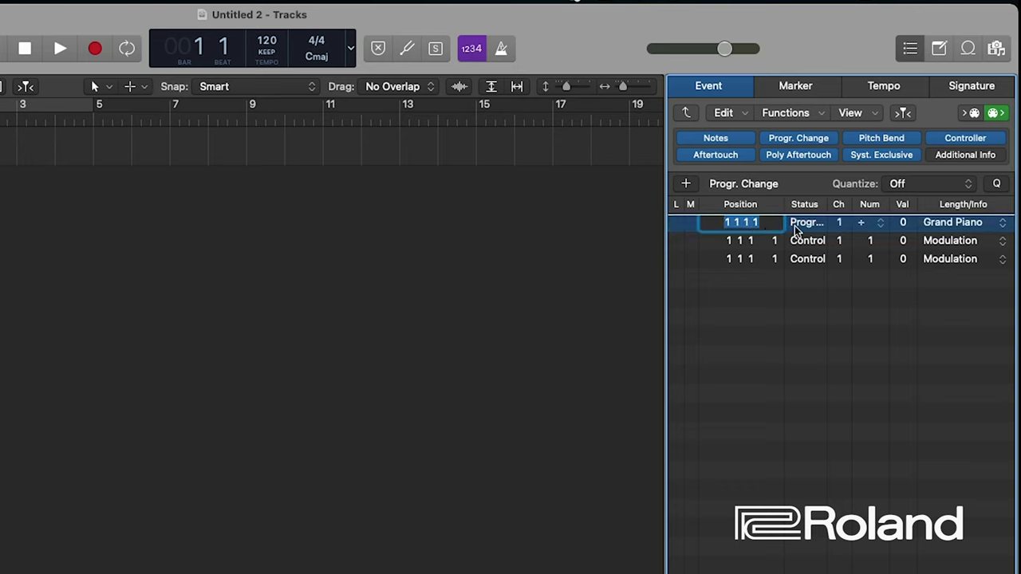
pyautogui.press('Right')
pyautogui.press('BackSpace')
pyautogui.write('3')
pyautogui.press('Return')
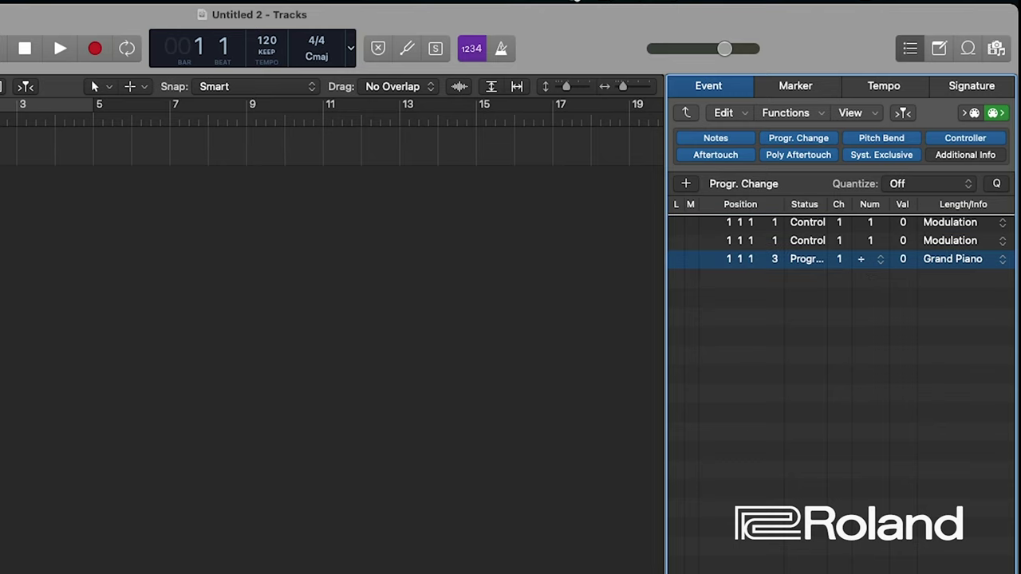
# Move the second controller event to position 1 1 1 2.
pyautogui.click(750, 240)
pyautogui.doubleClick(751, 241)
pyautogui.press('Right')
pyautogui.press('BackSpace')
pyautogui.write('1')
pyautogui.press('Return')
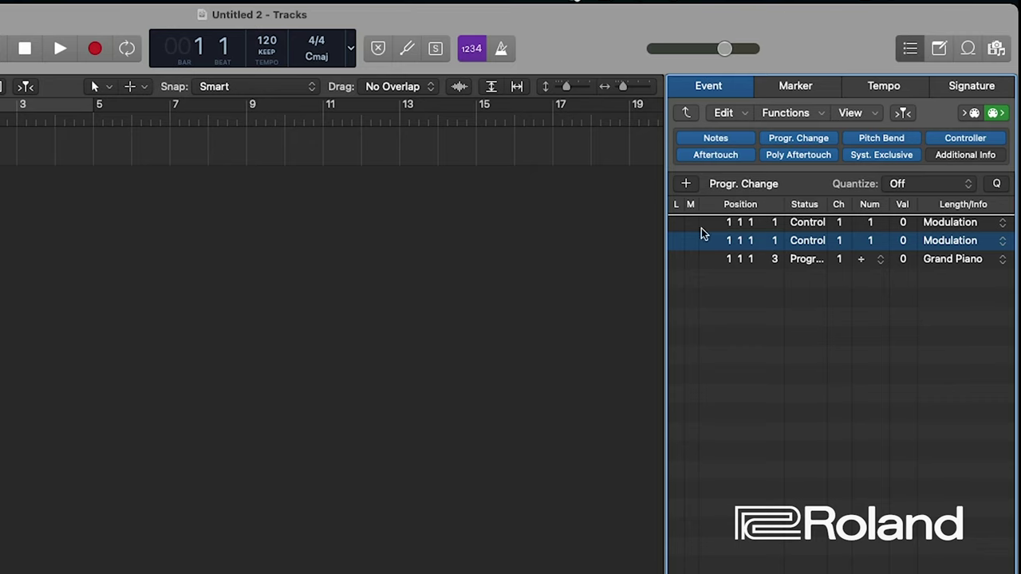
pyautogui.moveTo(665, 212); pyautogui.dragTo(503, 221)
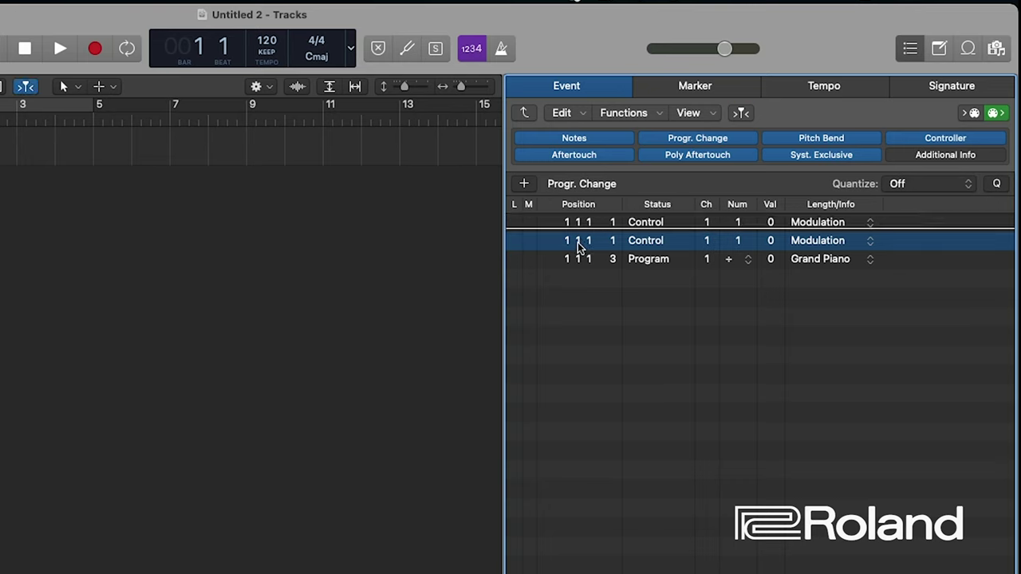
pyautogui.doubleClick(580, 243)
pyautogui.press('Right')
pyautogui.press('BackSpace')
pyautogui.write('2')
pyautogui.press('Return')
# Set the MIDI channel of all three events to 16.
pyautogui.click(706, 222)
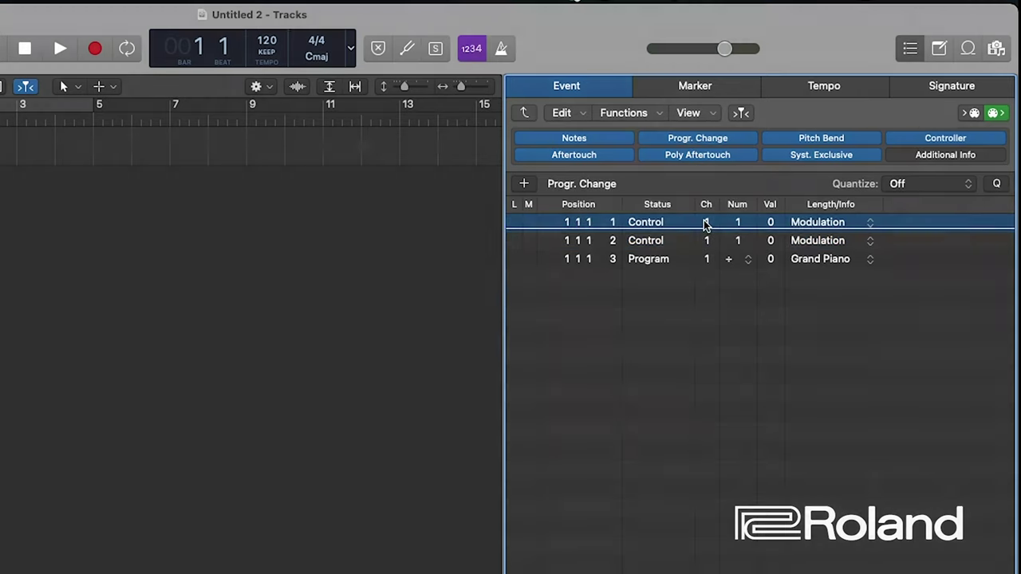
pyautogui.doubleClick(706, 222)
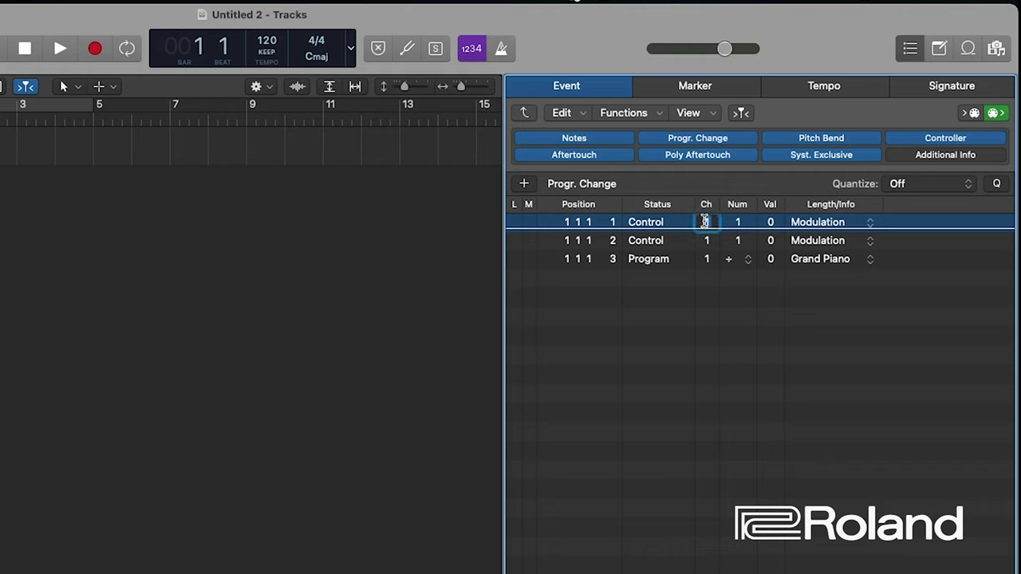
pyautogui.write('16')
pyautogui.press('Return')
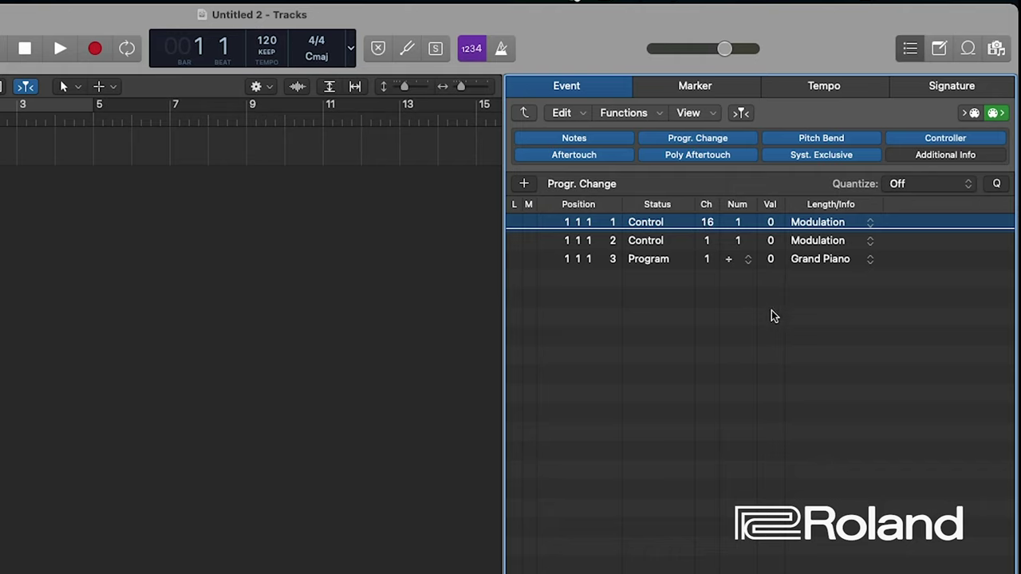
pyautogui.click(707, 241)
pyautogui.doubleClick(707, 240)
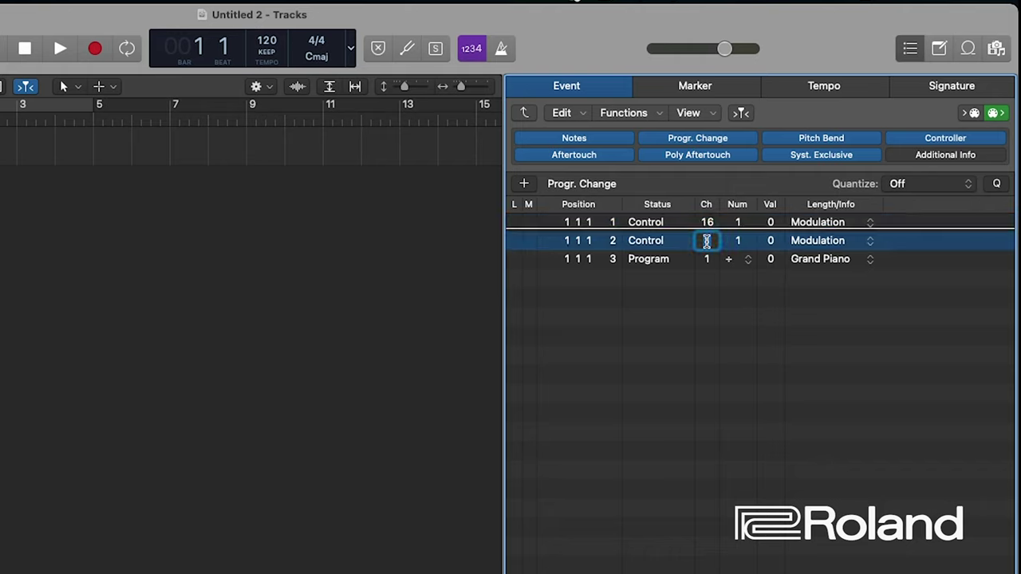
pyautogui.write('6')
pyautogui.press('Return')
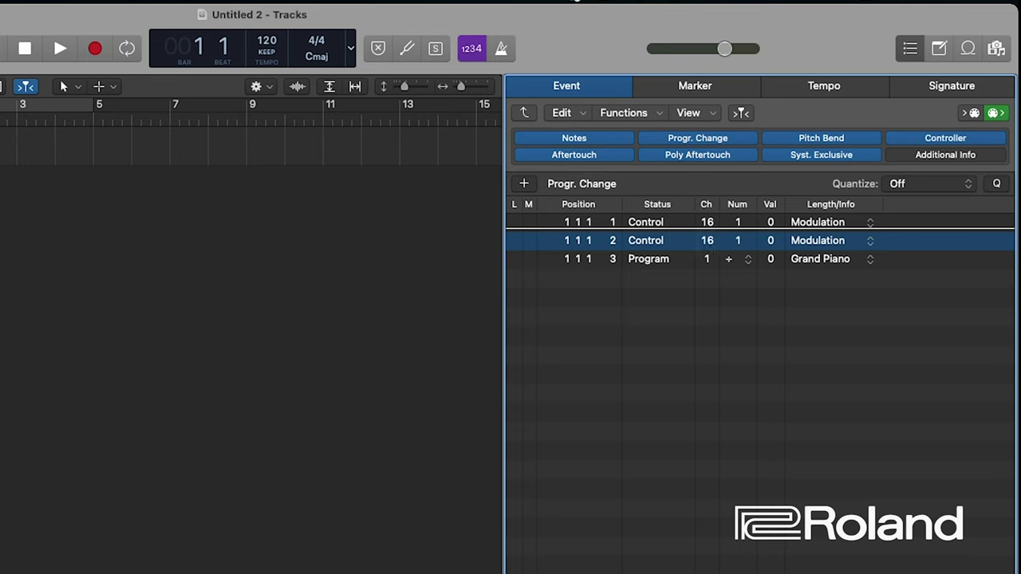
pyautogui.click(709, 259)
pyautogui.doubleClick(709, 259)
pyautogui.write('6')
pyautogui.press('Return')
pyautogui.click(788, 371)
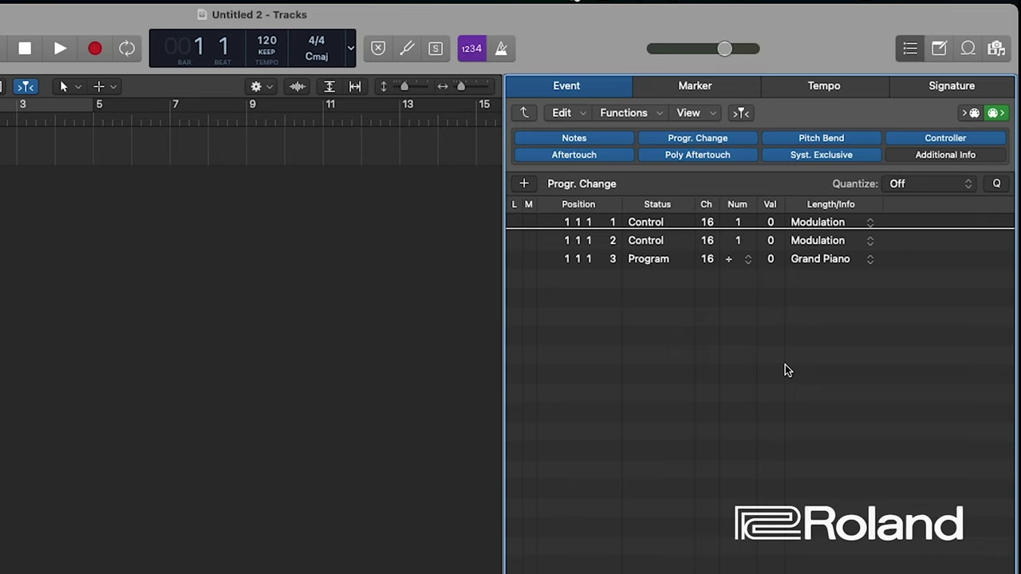
# Make the controllers Bank MSB (0) and Bank LSB (32), leaving the program at Grand Piano.
pyautogui.click(870, 225)
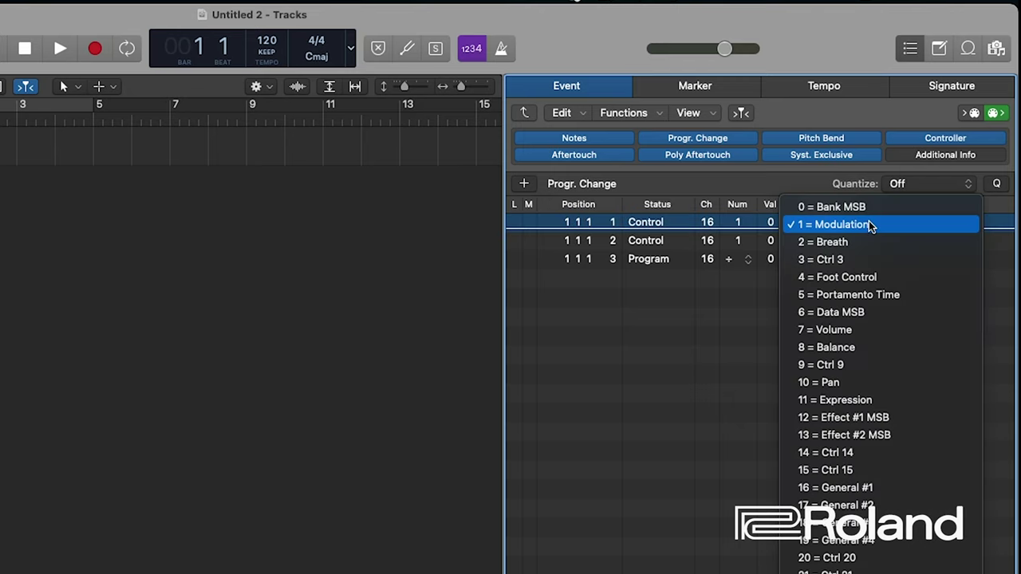
pyautogui.click(872, 209)
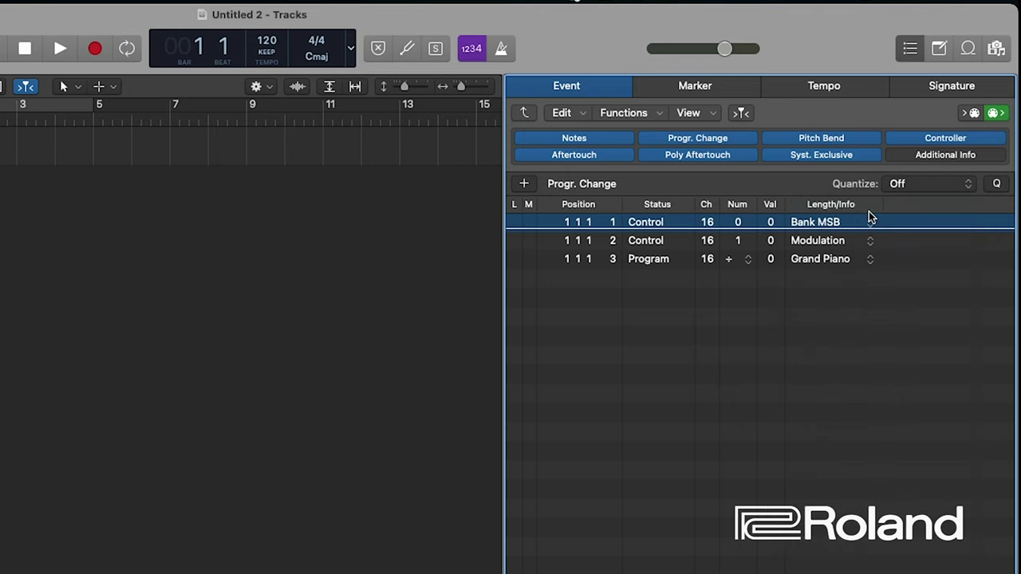
pyautogui.click(871, 243)
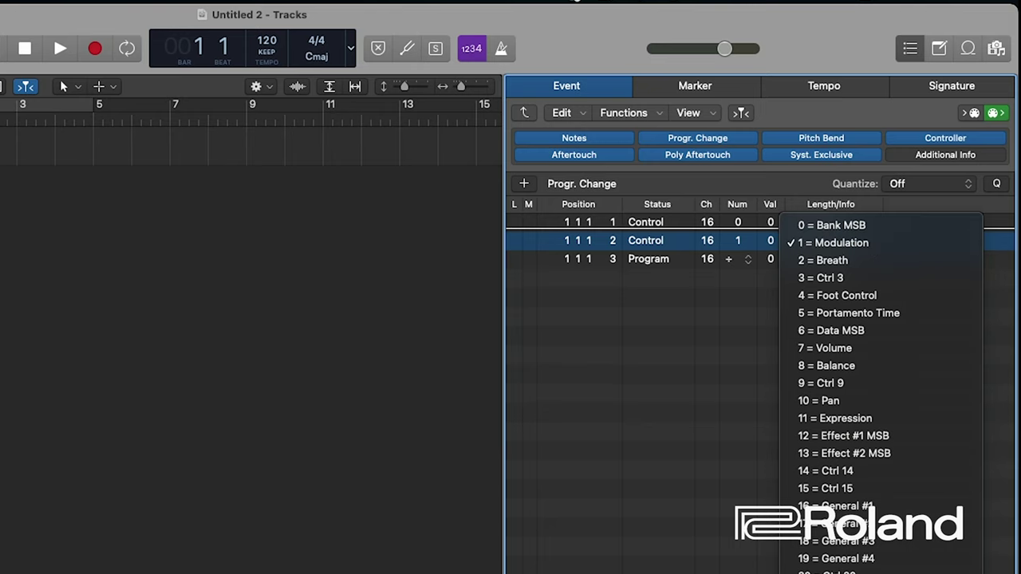
pyautogui.scroll(-5, 882, 359)
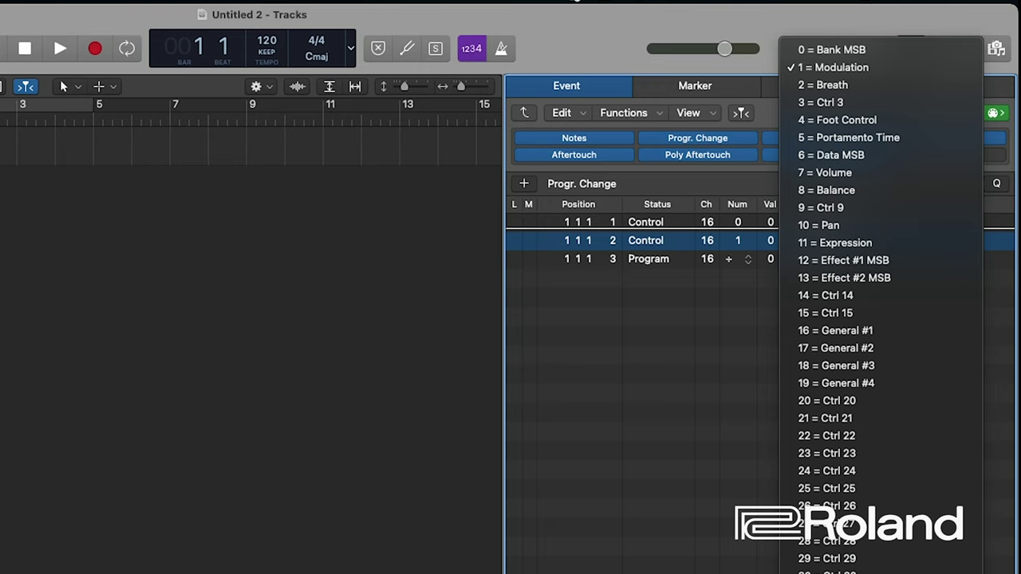
pyautogui.scroll(-3, 873, 348)
pyautogui.click(873, 348)
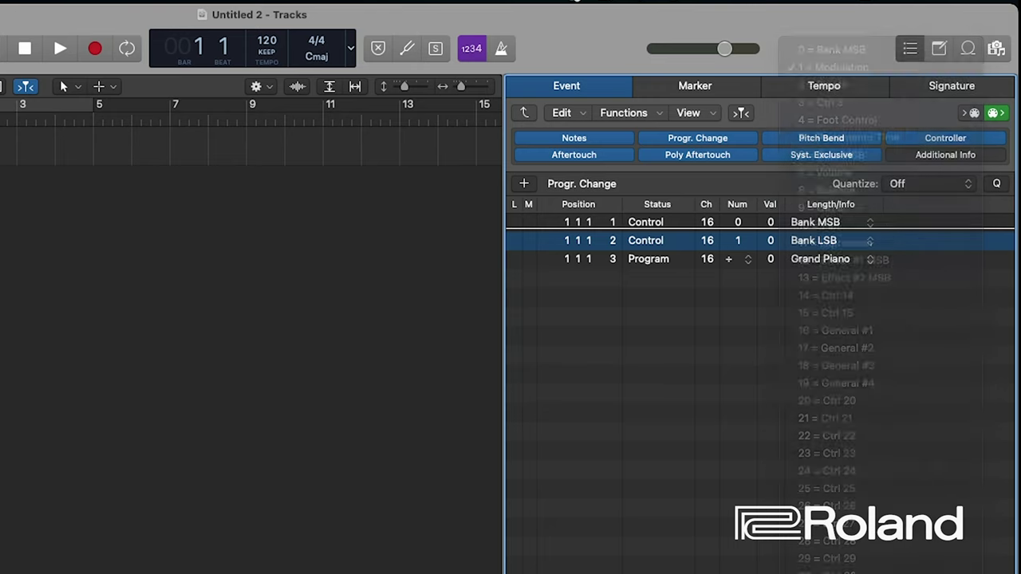
pyautogui.click(871, 261)
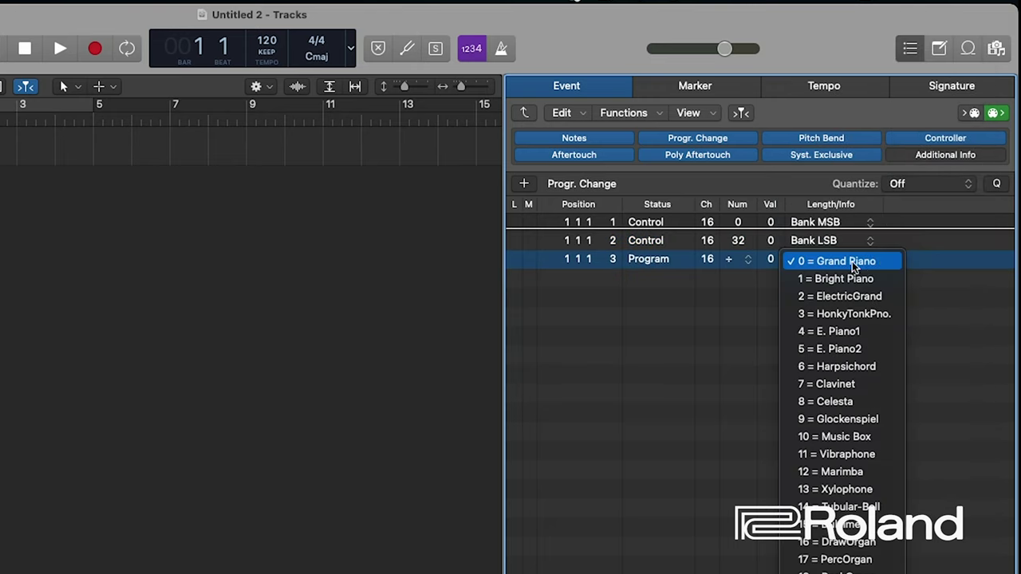
pyautogui.click(684, 338)
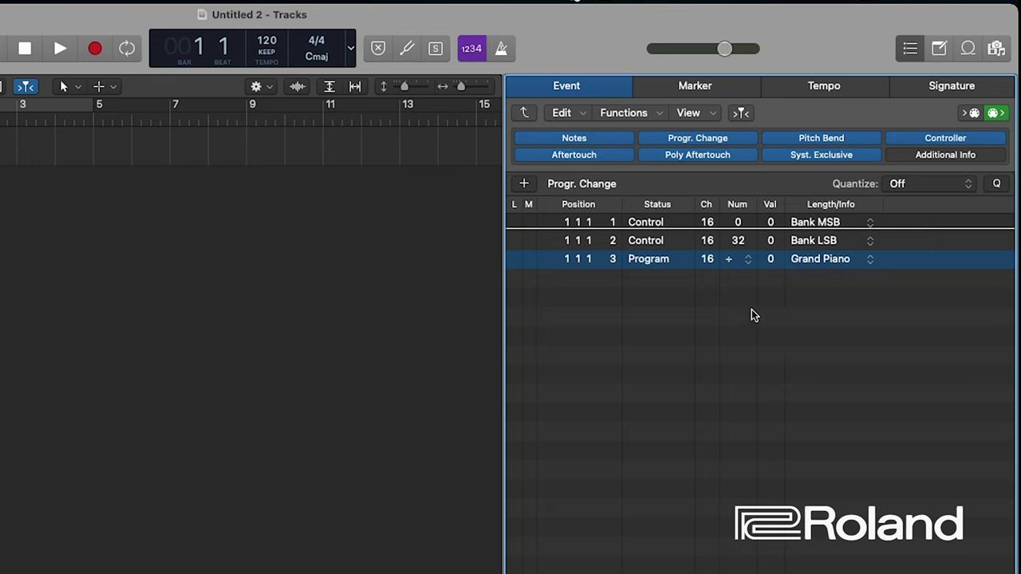
# Set the Bank MSB event's value to 85.
pyautogui.click(730, 310)
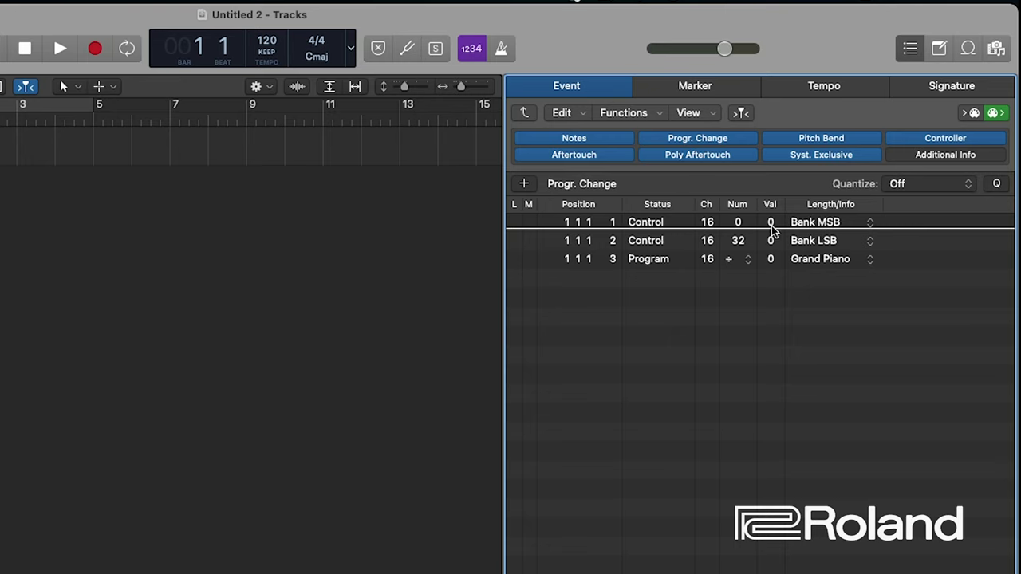
pyautogui.click(775, 228)
pyautogui.click(771, 222)
pyautogui.write('85')
pyautogui.press('Return')
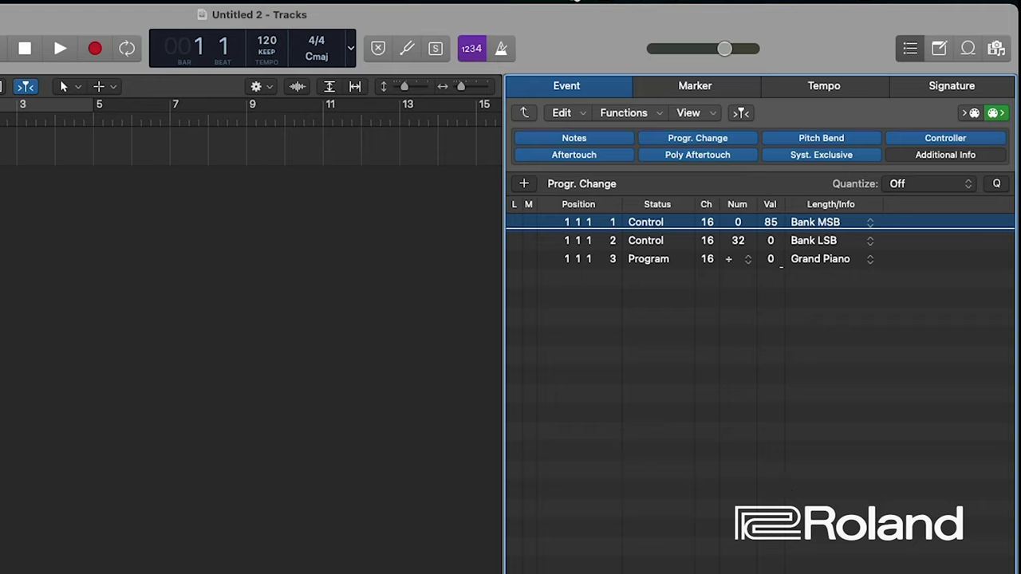
# Change the program change value to 12, Marimba.
pyautogui.click(771, 260)
pyautogui.click(771, 259)
pyautogui.write('12')
pyautogui.press('Return')
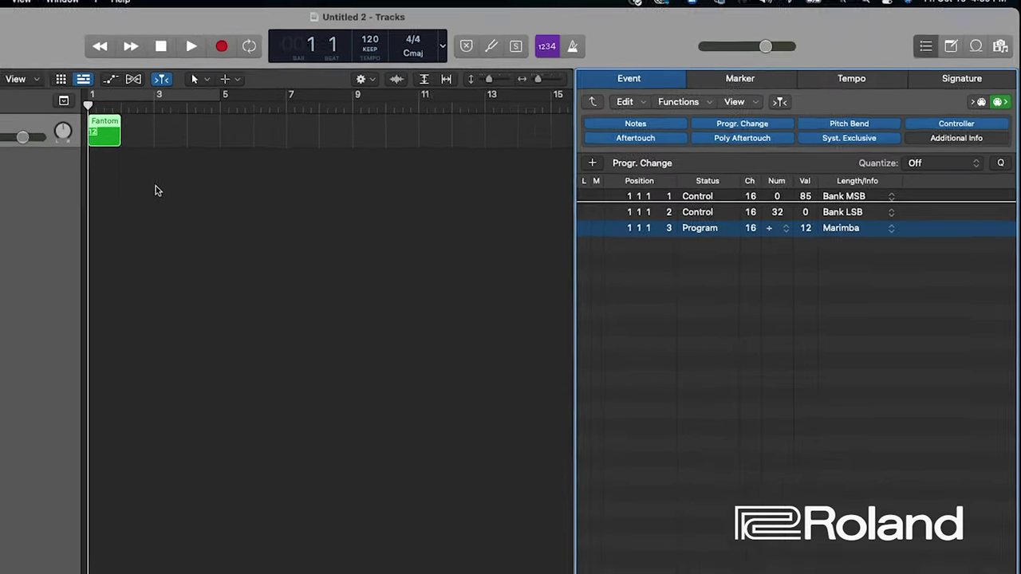
pyautogui.click(0, 171)
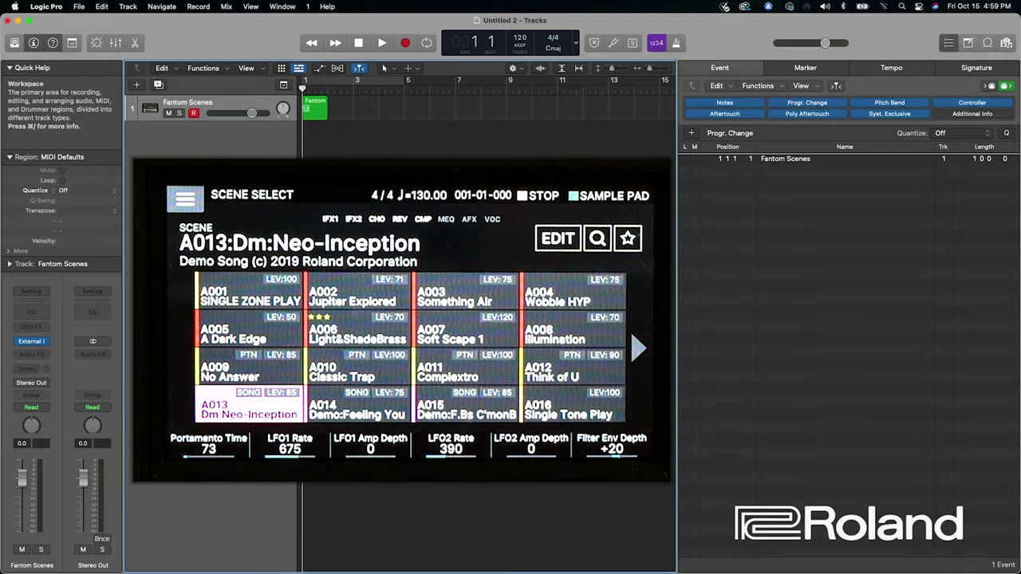
pyautogui.press('space')
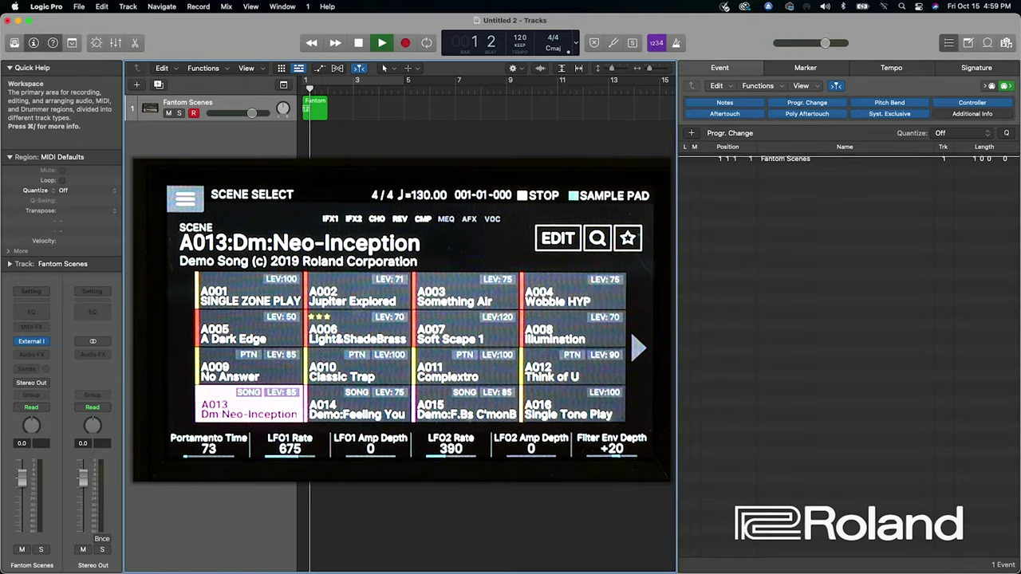
pyautogui.press('space')
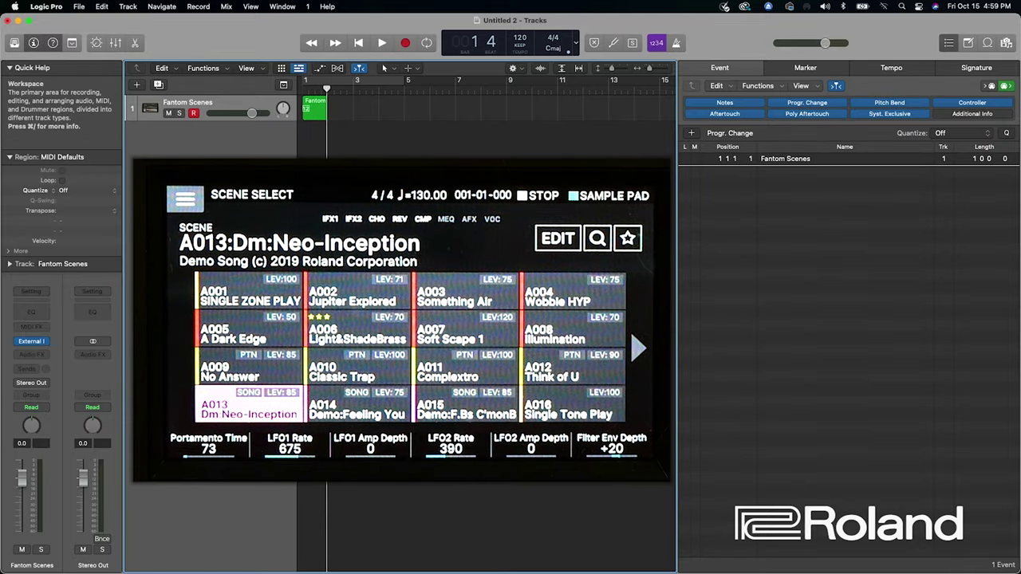
pyautogui.press('Return')
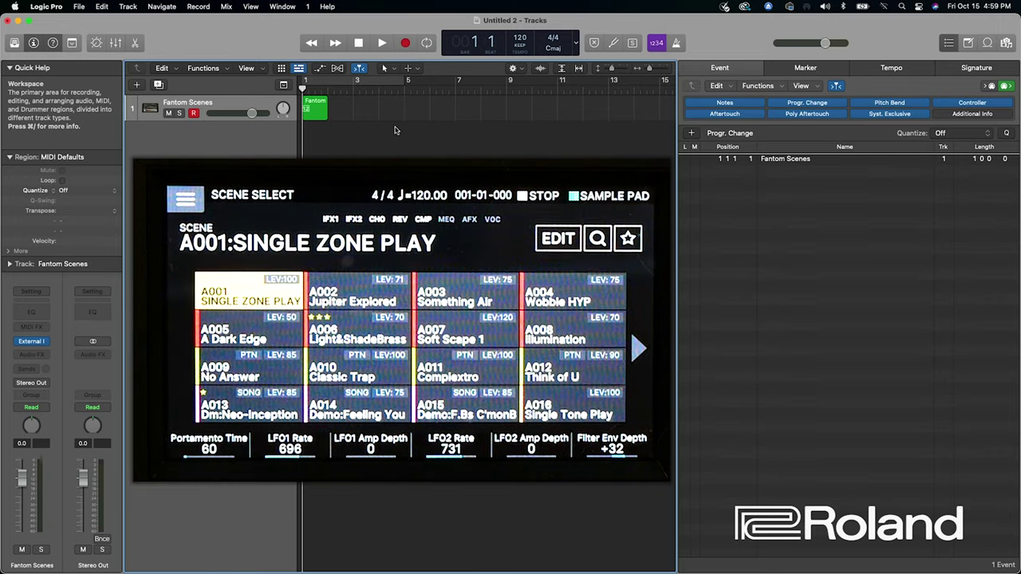
pyautogui.press('space')
pyautogui.press('space')
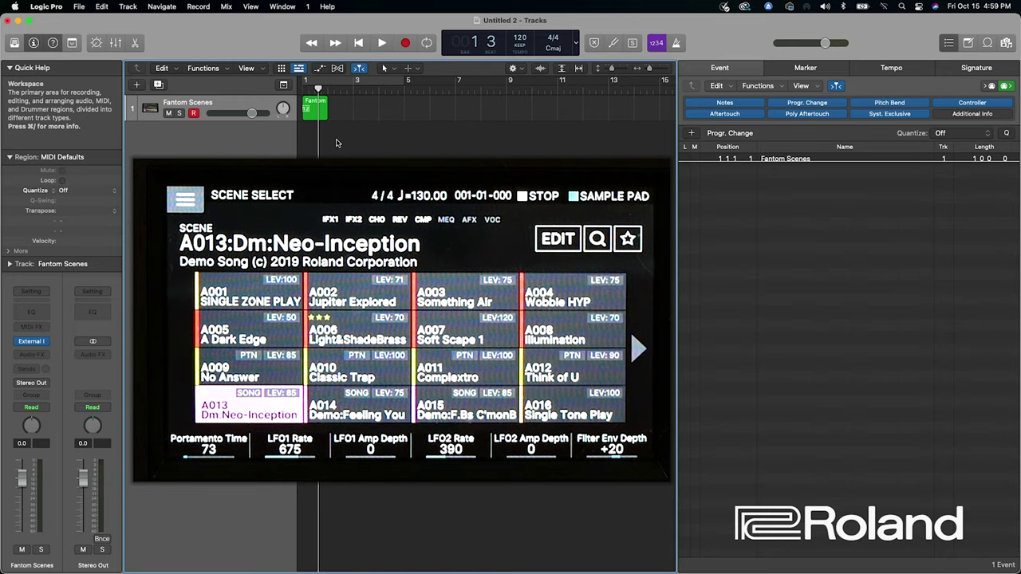
pyautogui.click(802, 214)
pyautogui.click(315, 109)
pyautogui.click(816, 231)
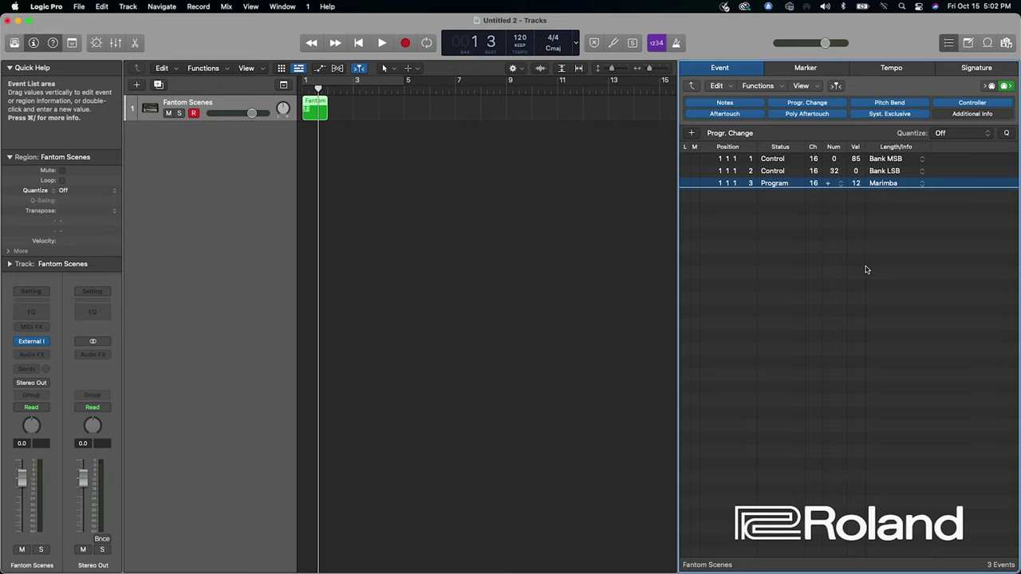
# Paste copies of the Fantom region at bars 3, 5, 7, 9 and 11.
pyautogui.click(357, 199)
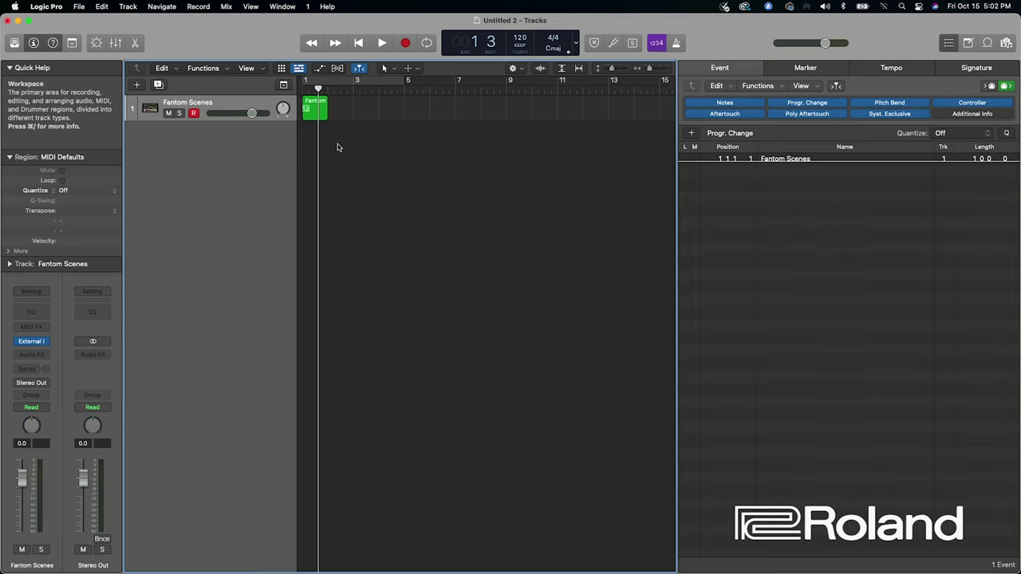
pyautogui.click(317, 103)
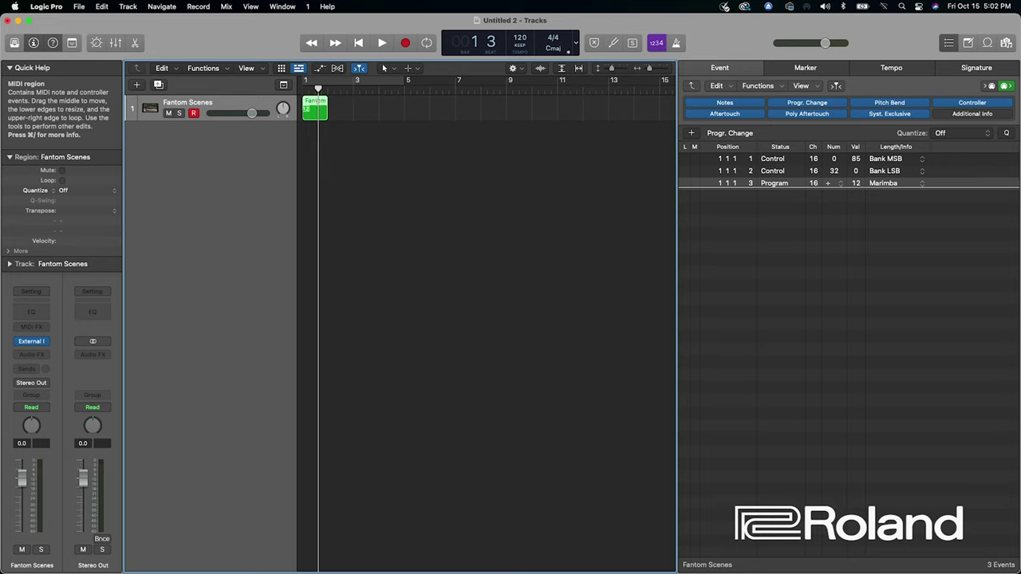
pyautogui.click(351, 92)
pyautogui.press('super+v')
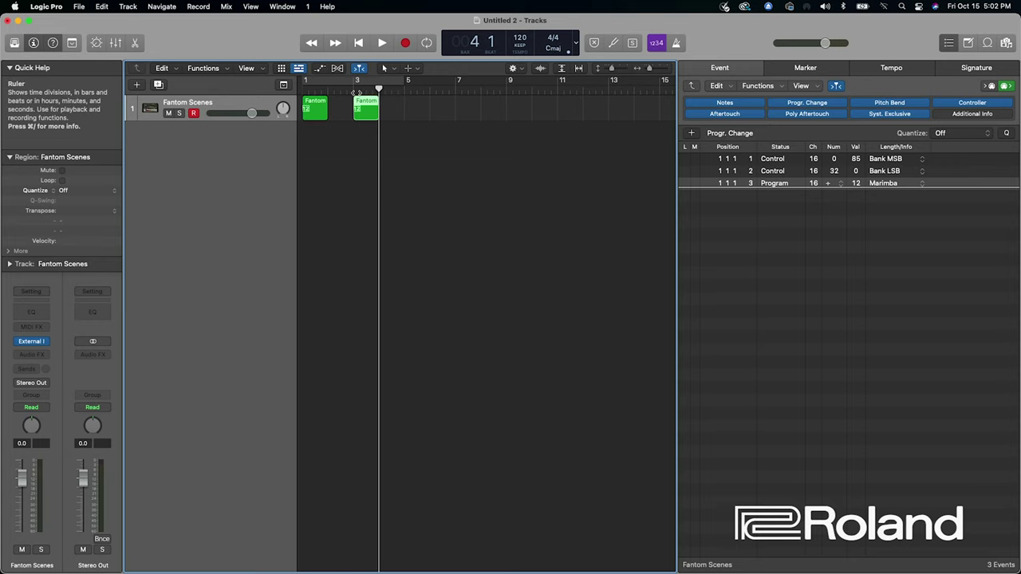
pyautogui.click(404, 91)
pyautogui.press('super+v')
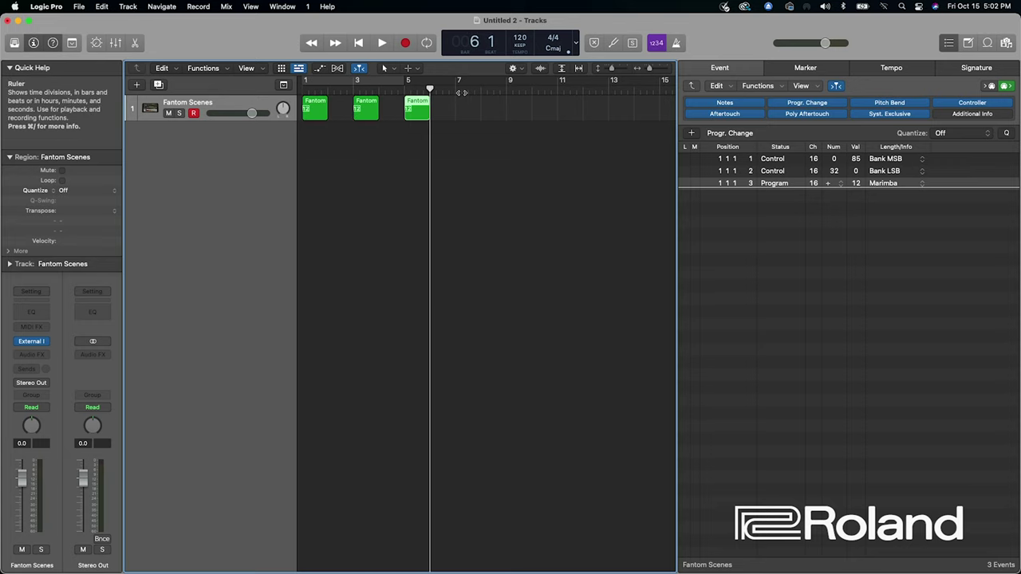
pyautogui.click(459, 91)
pyautogui.press('super+v')
pyautogui.click(506, 92)
pyautogui.press('super+v')
pyautogui.click(562, 91)
pyautogui.press('super+v')
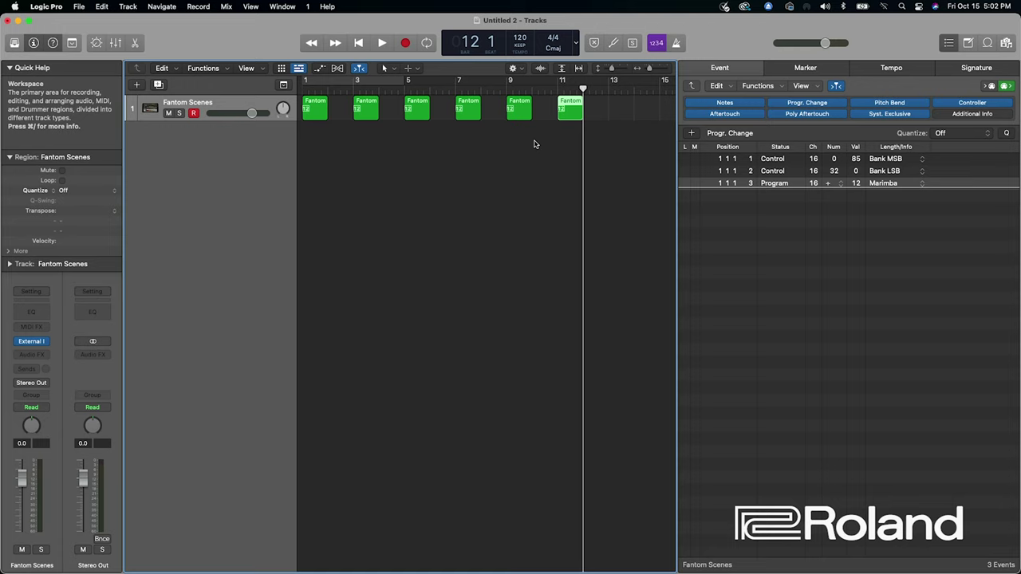
# Set the bar-1, 3 and 5 regions' programs to 11 (Vibraphone), 28 (Muted Gt.) and 5 (E. Piano2).
pyautogui.click(321, 100)
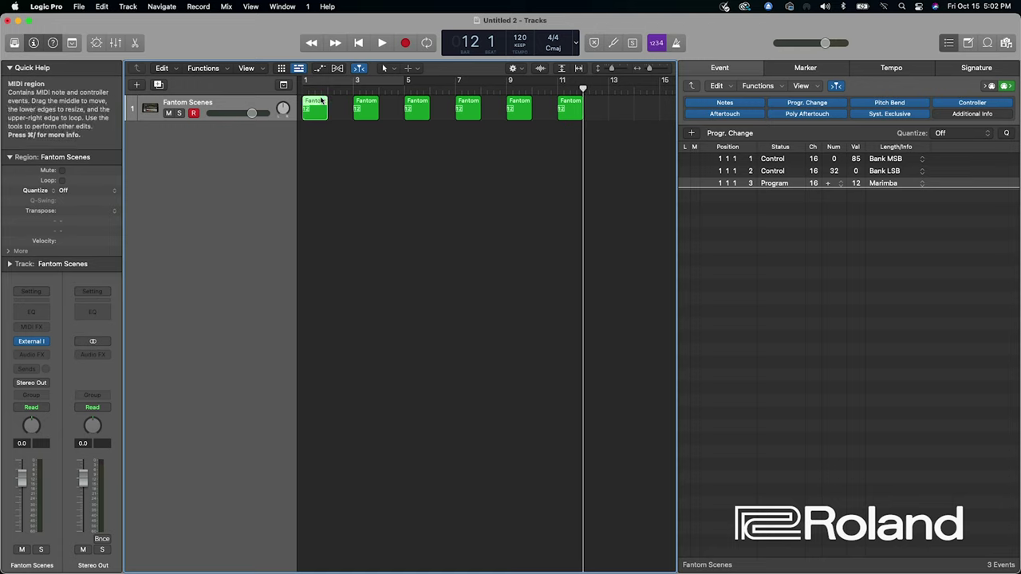
pyautogui.doubleClick(856, 183)
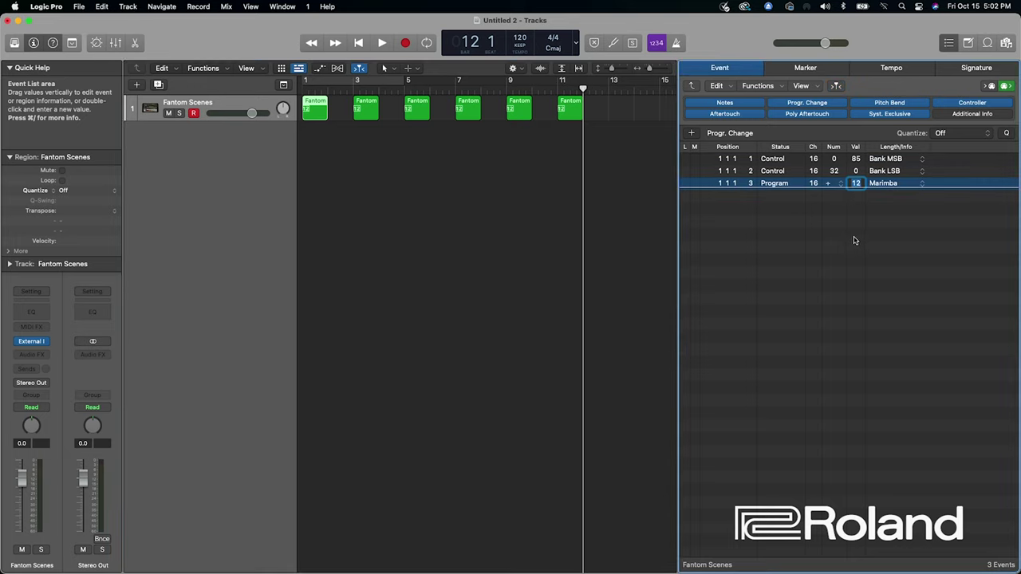
pyautogui.write('1')
pyautogui.press('Return')
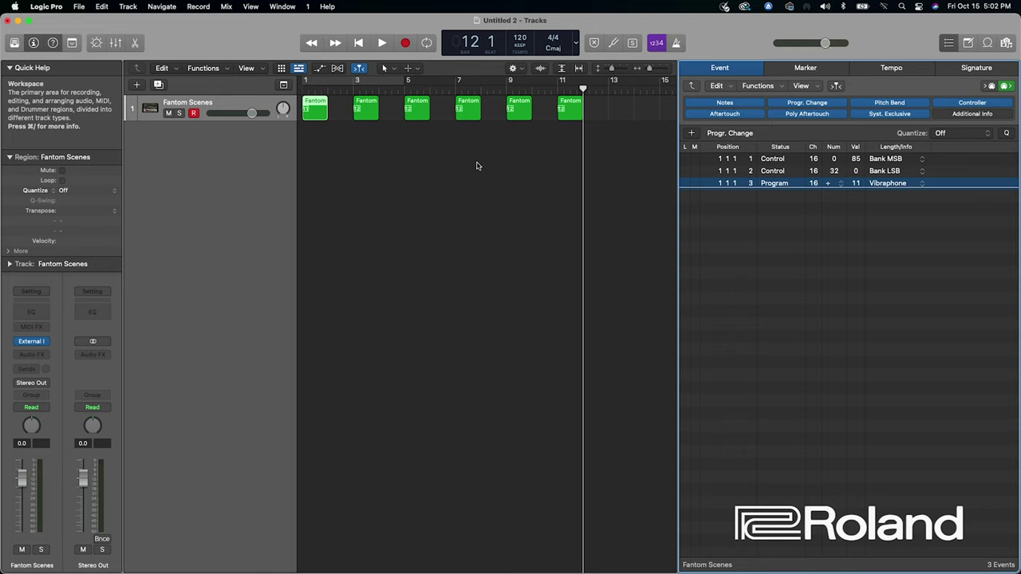
pyautogui.click(369, 104)
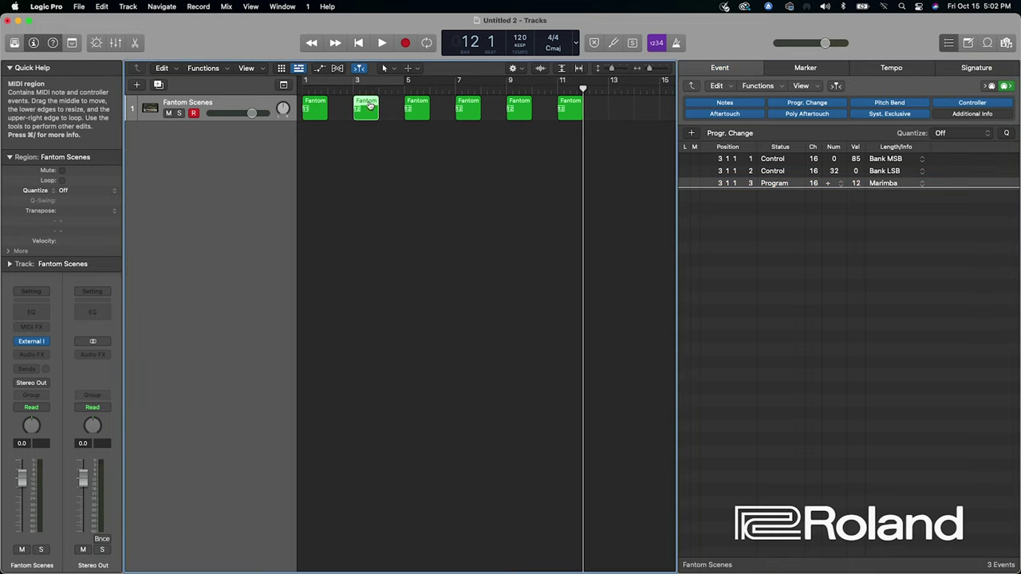
pyautogui.click(860, 187)
pyautogui.doubleClick(856, 183)
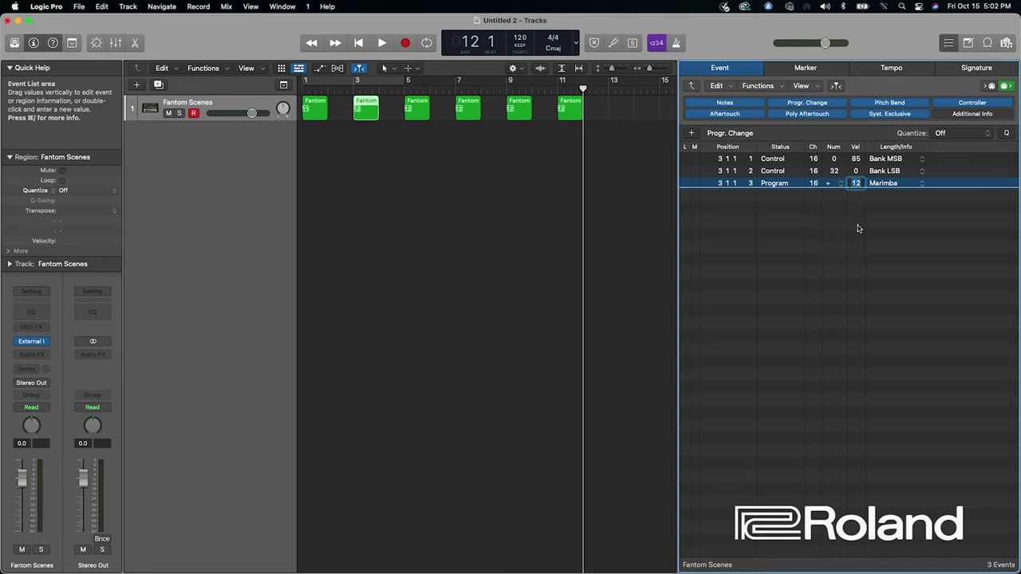
pyautogui.write('28')
pyautogui.press('Return')
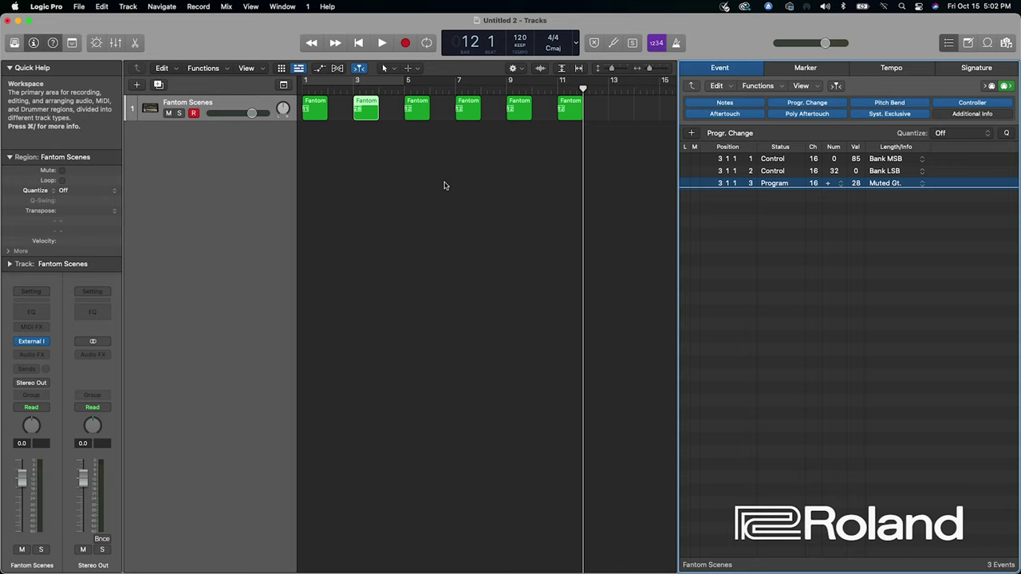
pyautogui.click(420, 105)
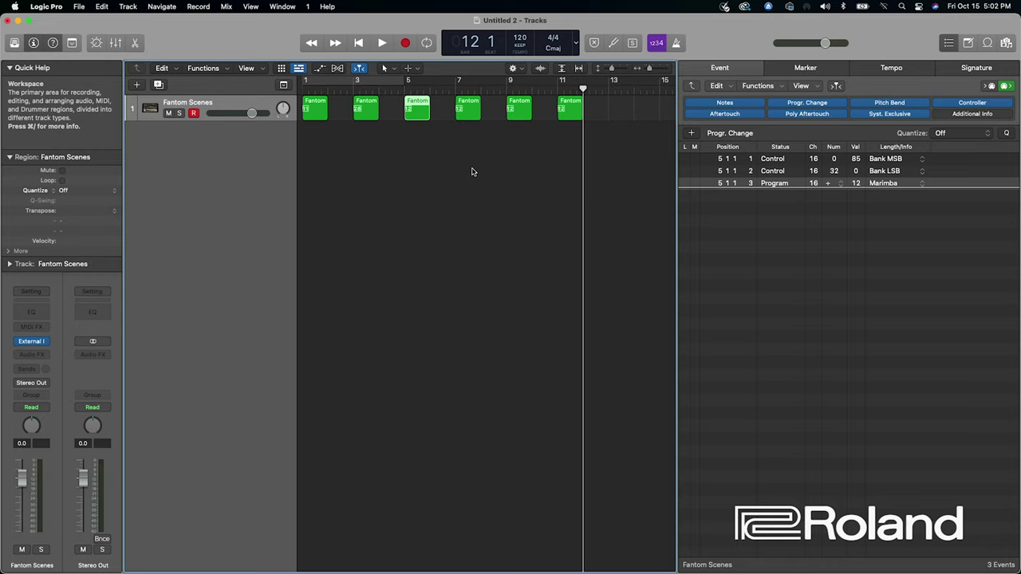
pyautogui.click(860, 184)
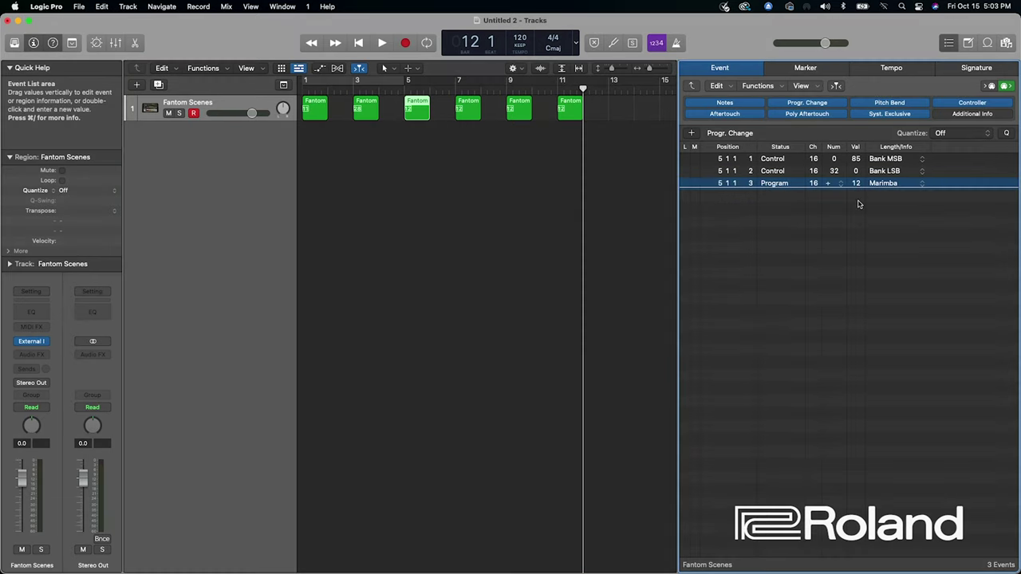
pyautogui.doubleClick(858, 184)
pyautogui.write('5')
pyautogui.press('Return')
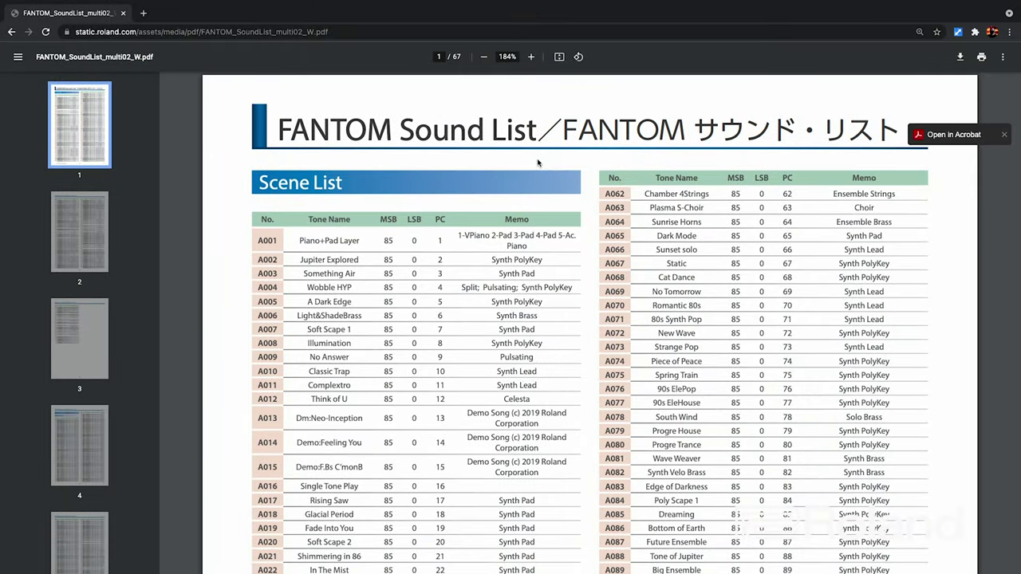
# Scroll the Sound List PDF from the Scene List down to page 2.
pyautogui.scroll(-10, 444, 268)
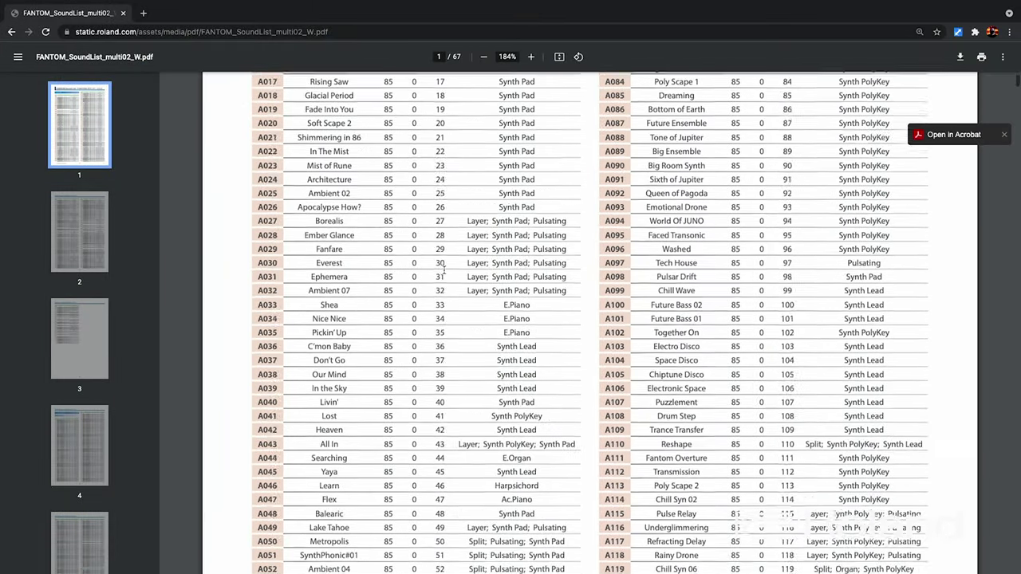
pyautogui.scroll(-5, 444, 269)
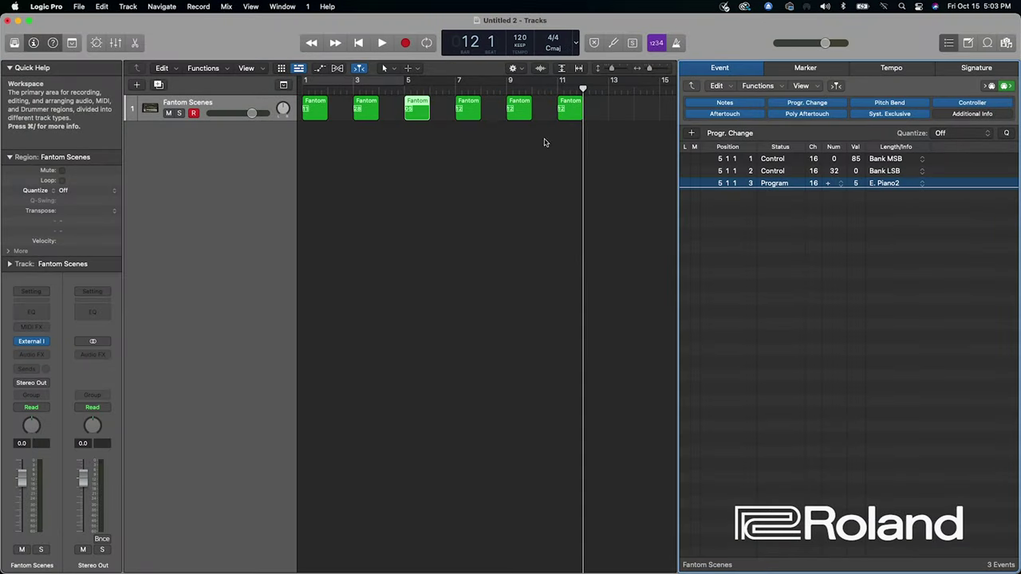
# Set the bar-7 region's Bank LSB to 1 and its program to 20, Reed Organ.
pyautogui.click(476, 107)
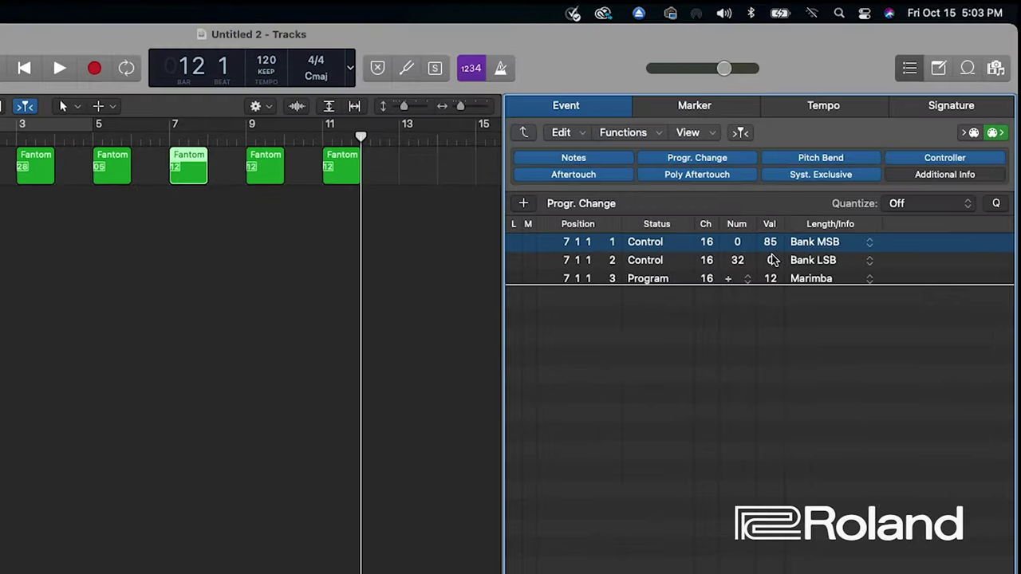
pyautogui.click(828, 202)
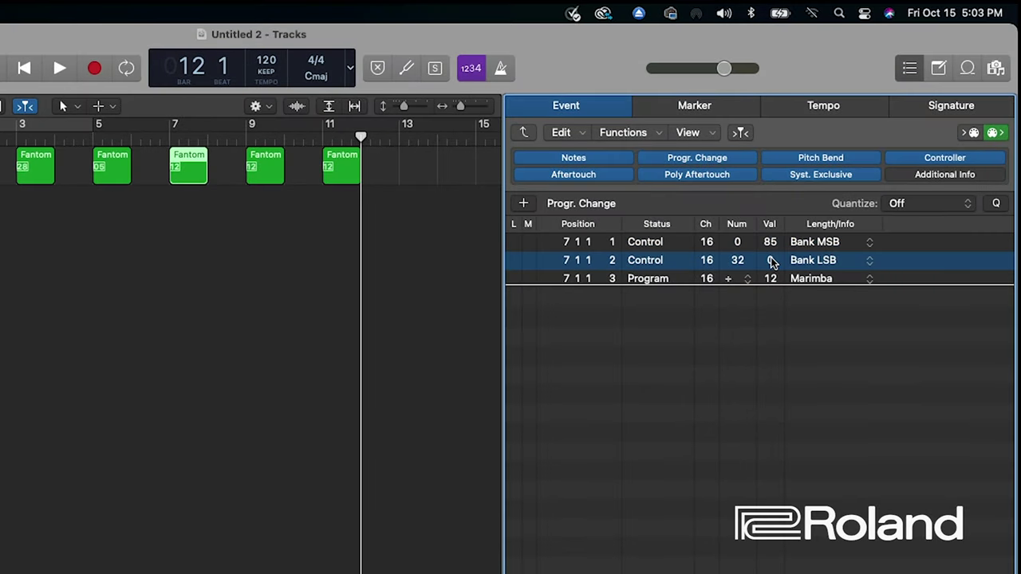
pyautogui.doubleClick(771, 260)
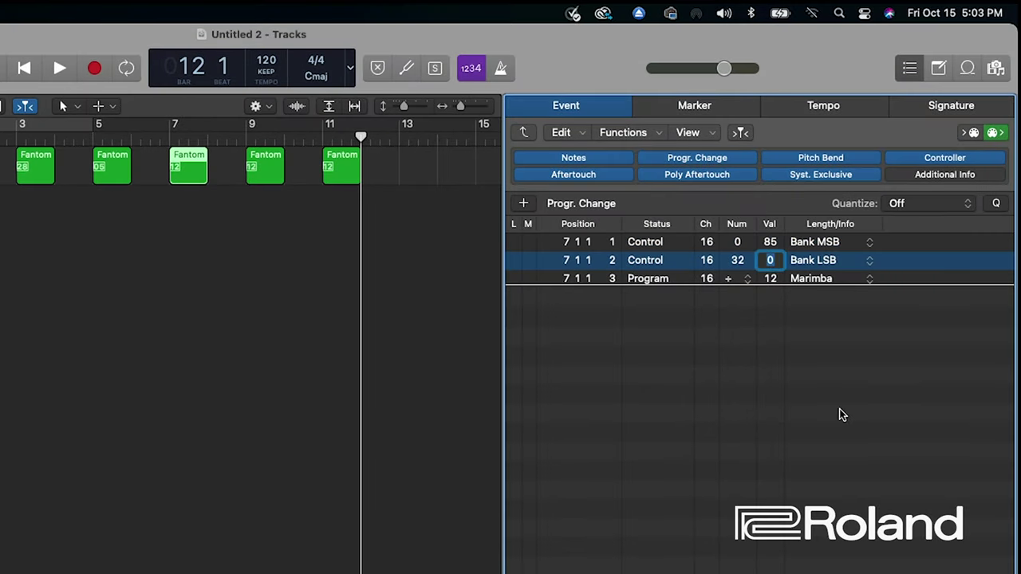
pyautogui.write('1')
pyautogui.click(774, 281)
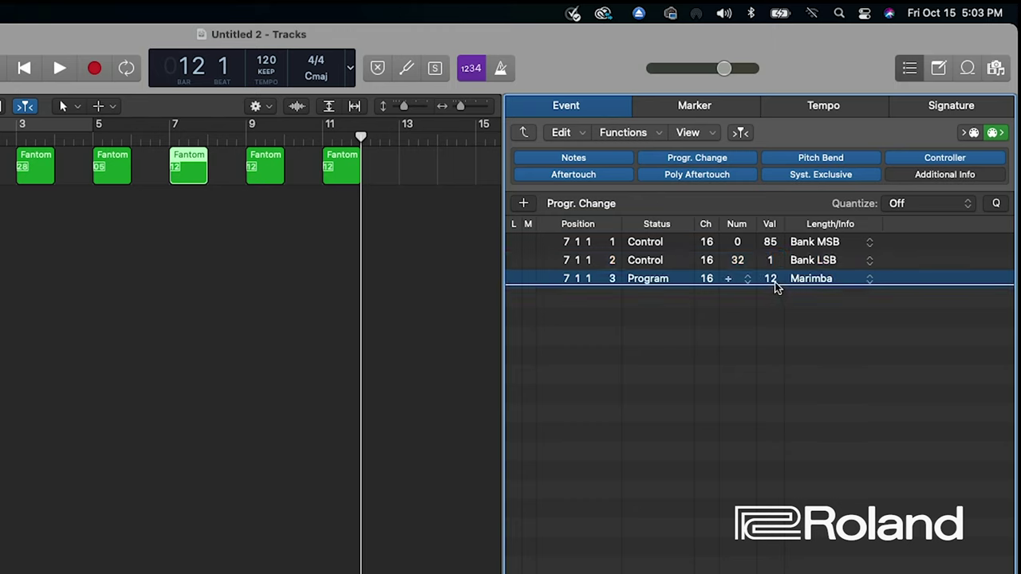
pyautogui.doubleClick(771, 278)
pyautogui.write('20')
pyautogui.press('Return')
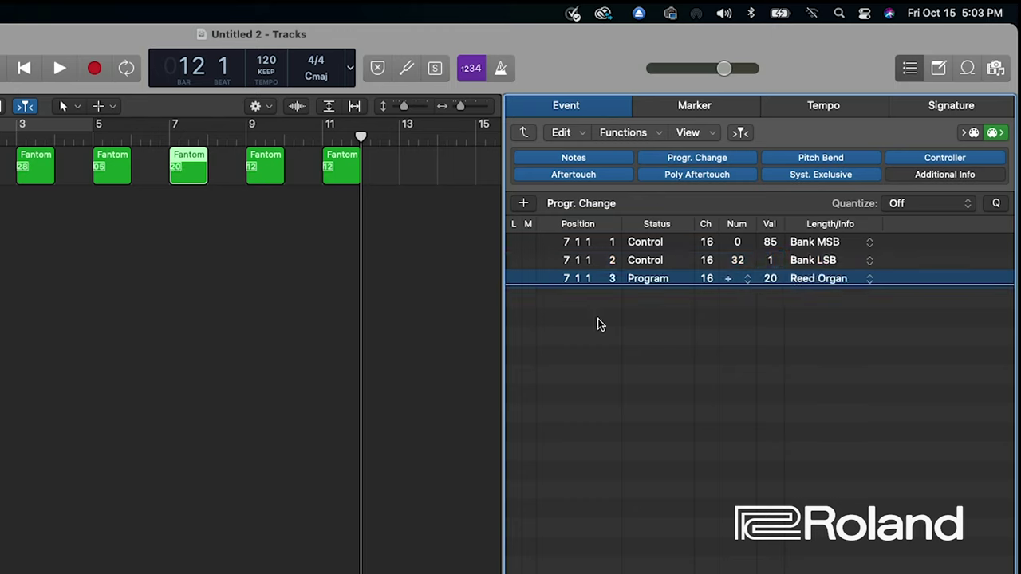
pyautogui.click(266, 165)
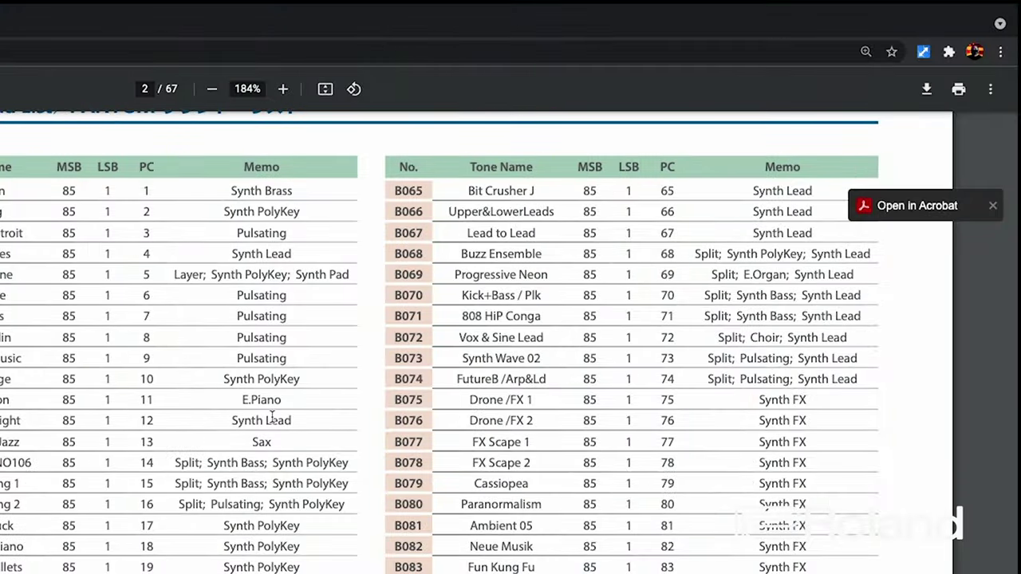
# Scroll the FANTOM Sound List PDF from page 2 down to page 3's C-bank scenes with Bank LSB 2.
pyautogui.scroll(-5, 524, 275)
pyautogui.scroll(-5, 524, 275)
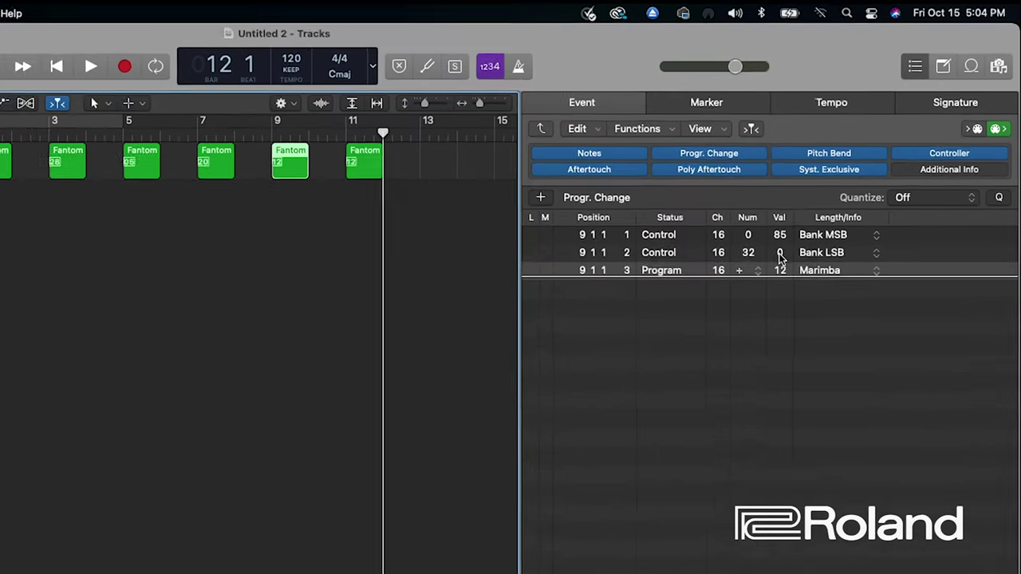
# Change the bar-9 Fantom region's Bank LSB from 0 to 2 and its program from 12 to 3.
pyautogui.doubleClick(856, 171)
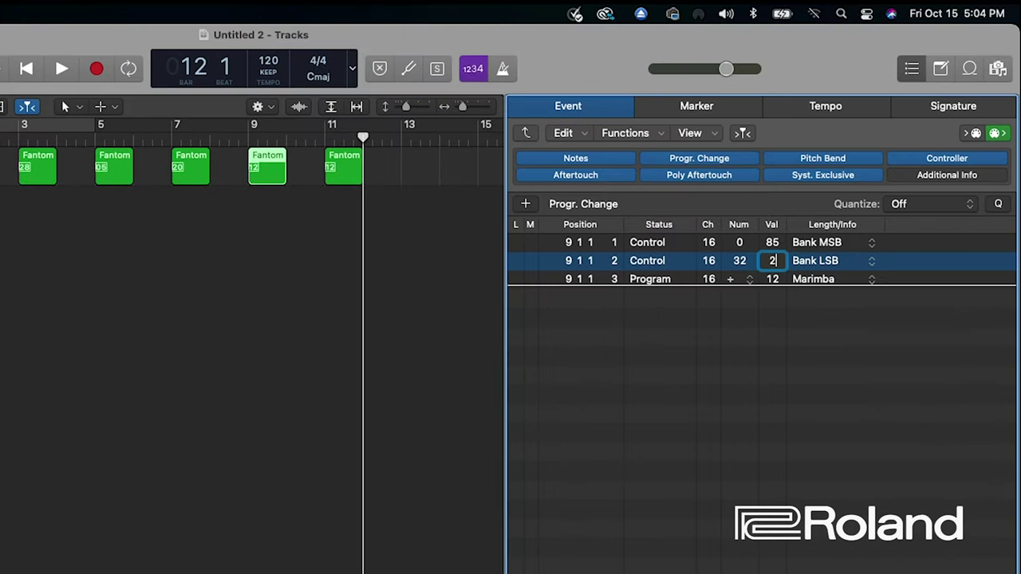
pyautogui.write('2')
pyautogui.doubleClick(776, 280)
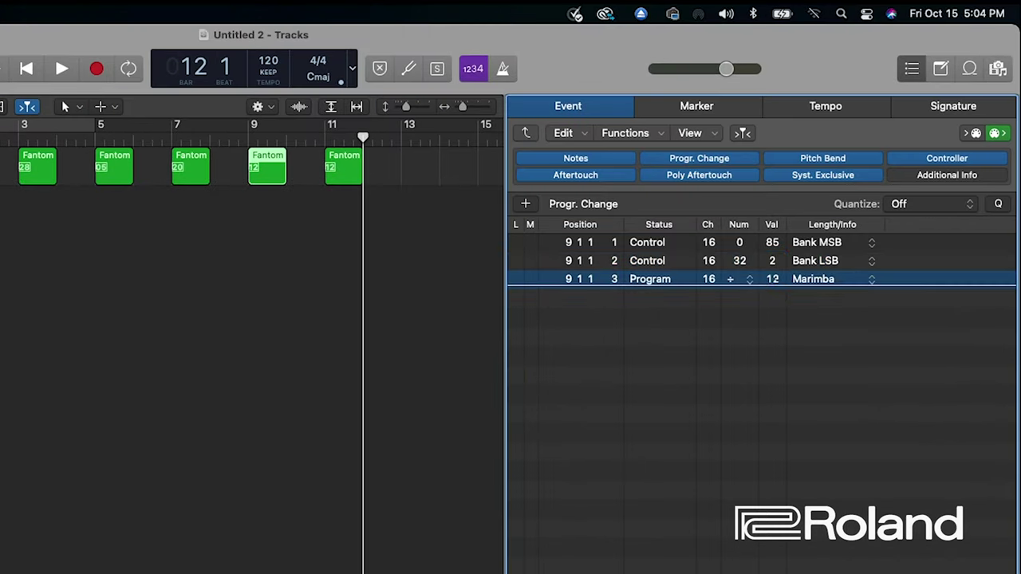
pyautogui.write('3')
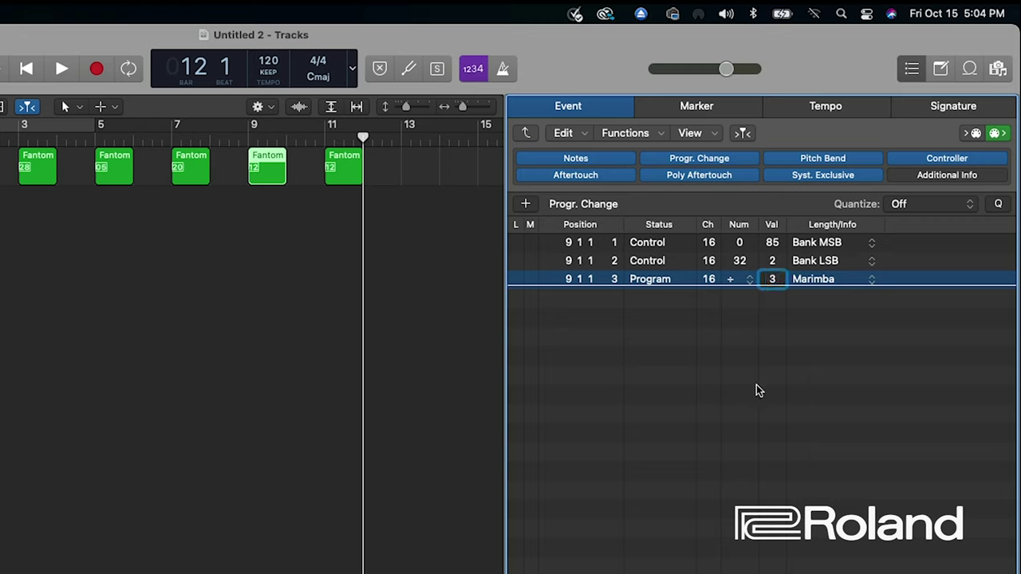
pyautogui.press('Return')
pyautogui.click(348, 156)
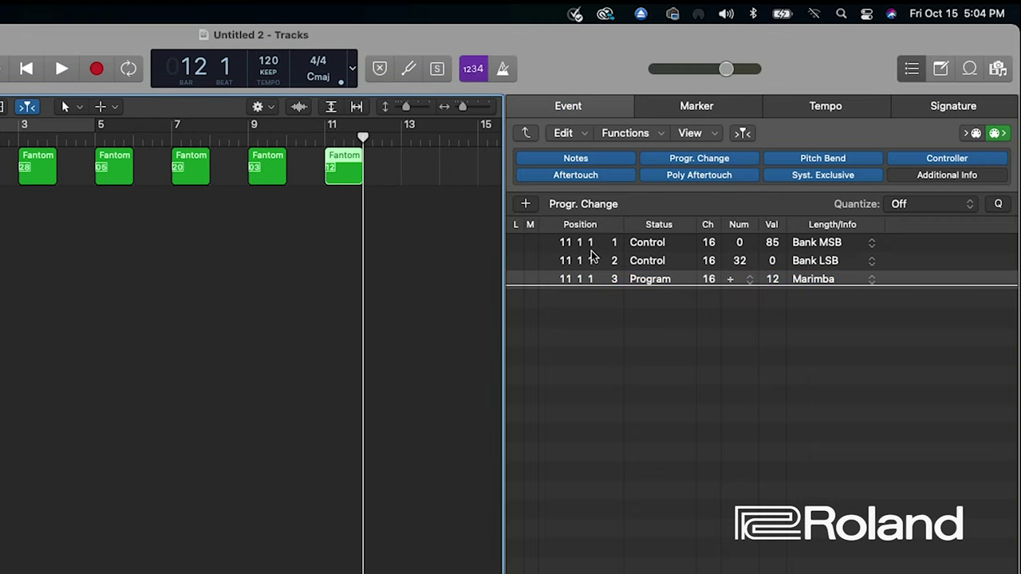
# Check the bar-11 region's program and Bank LSB events, then find the PDF's C/D scene rows (D-bank uses LSB 3).
pyautogui.click(776, 283)
pyautogui.click(774, 261)
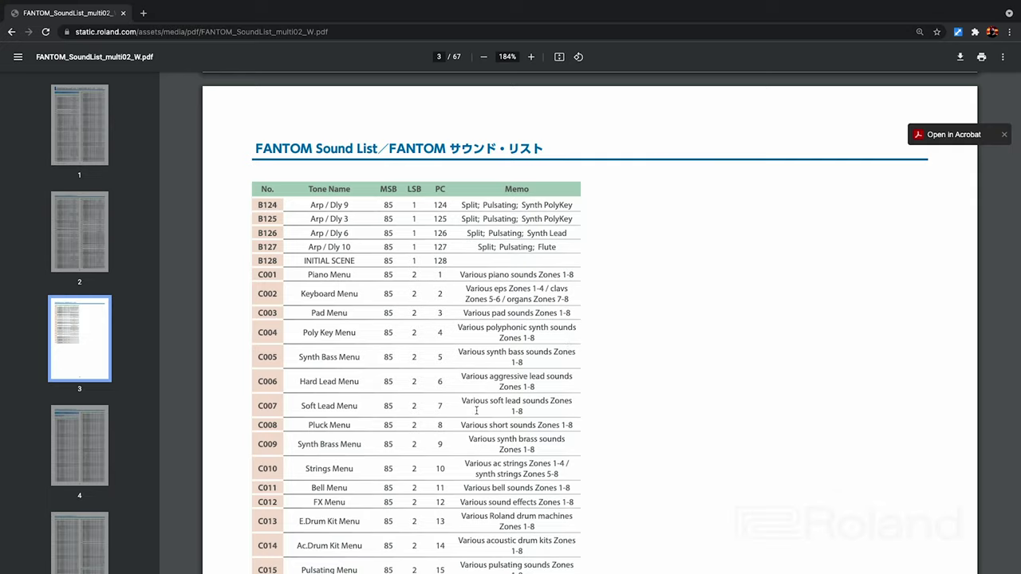
pyautogui.scroll(-12, 476, 411)
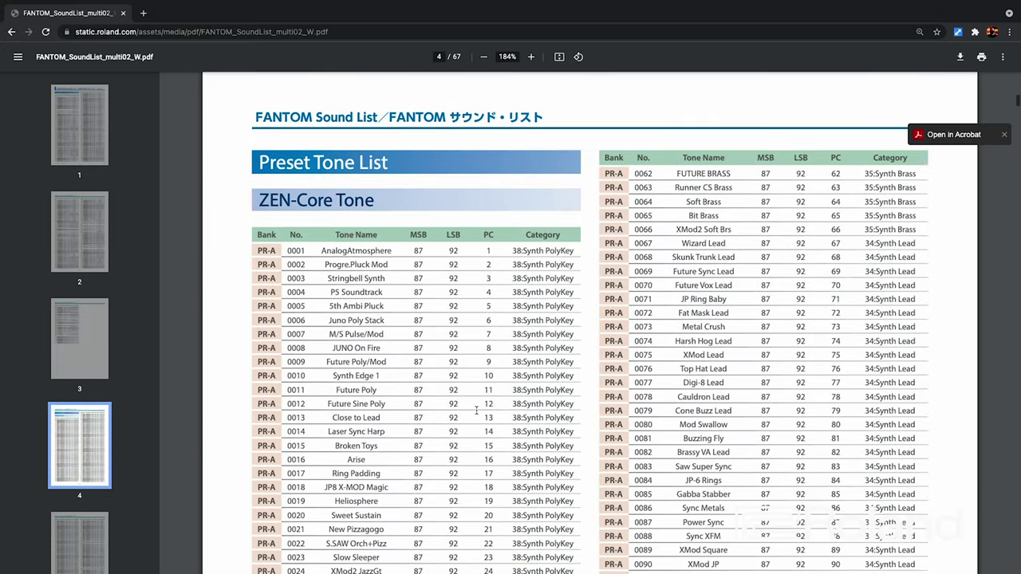
pyautogui.scroll(10, 477, 411)
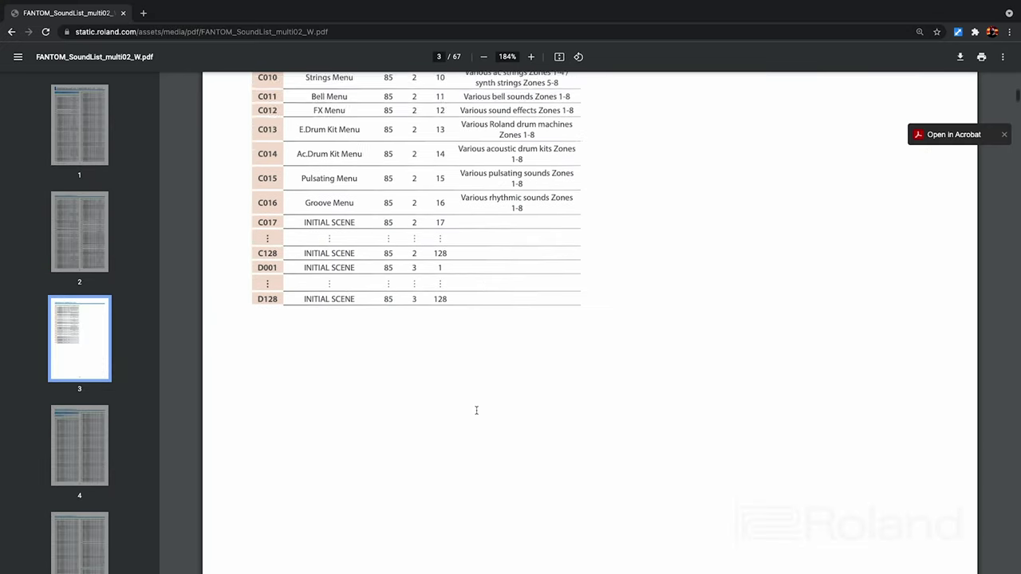
pyautogui.scroll(1, 469, 358)
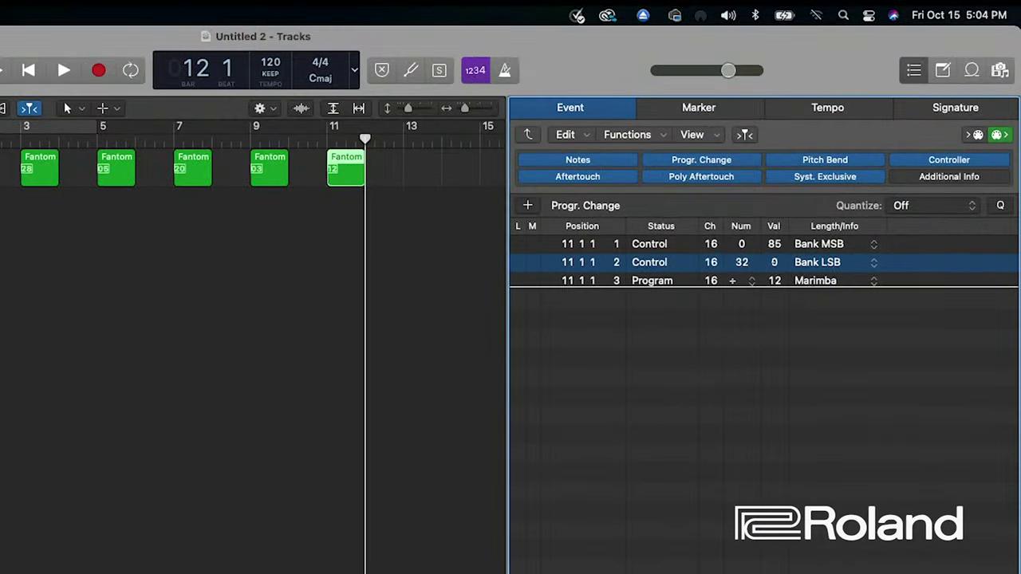
# Set the bar-11 region to Bank LSB 3 and program 70 (Bassoon), then rewind to bar 1.
pyautogui.doubleClick(852, 174)
pyautogui.write('3')
pyautogui.press('Return')
pyautogui.doubleClick(776, 281)
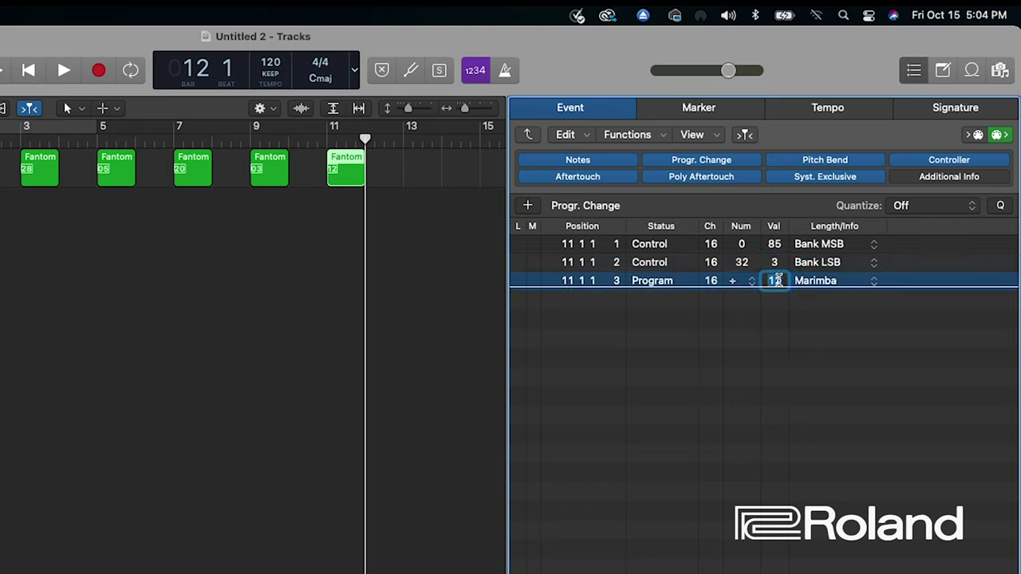
pyautogui.press('Return')
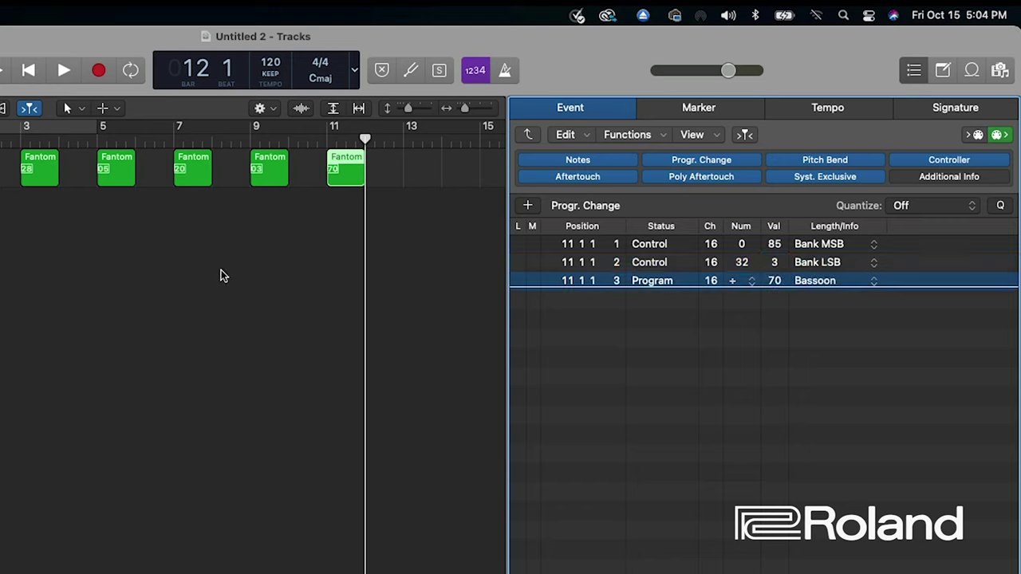
pyautogui.click(203, 259)
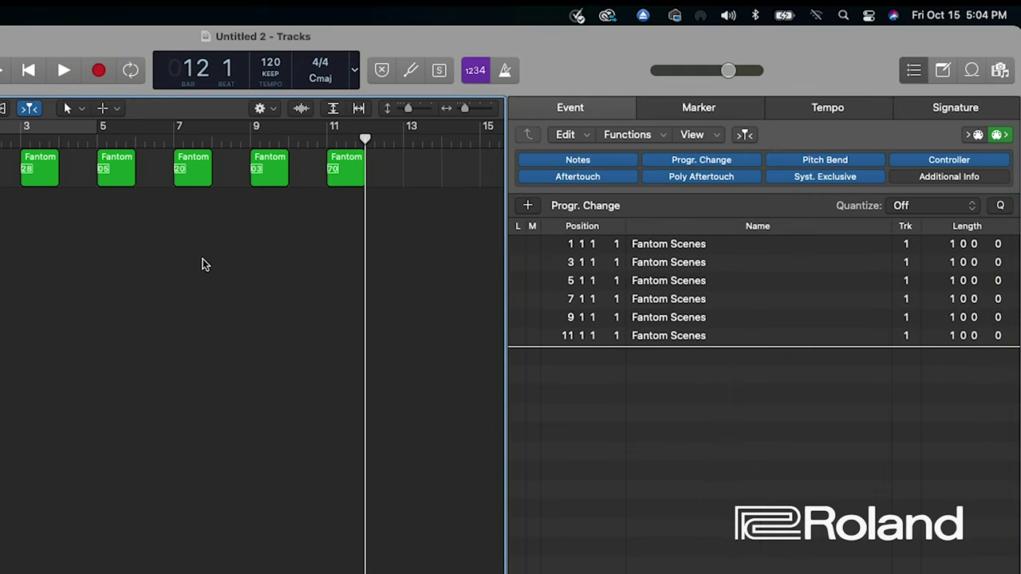
pyautogui.press('Return')
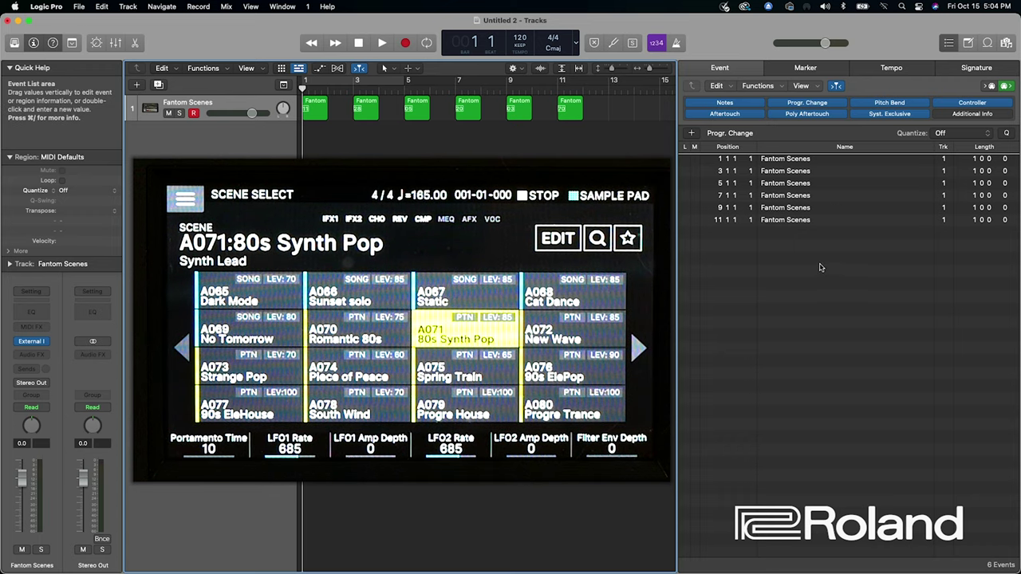
# Review each Fantom region's events from bar 1 to bar 11, then play the track to hear the scene changes.
pyautogui.click(316, 105)
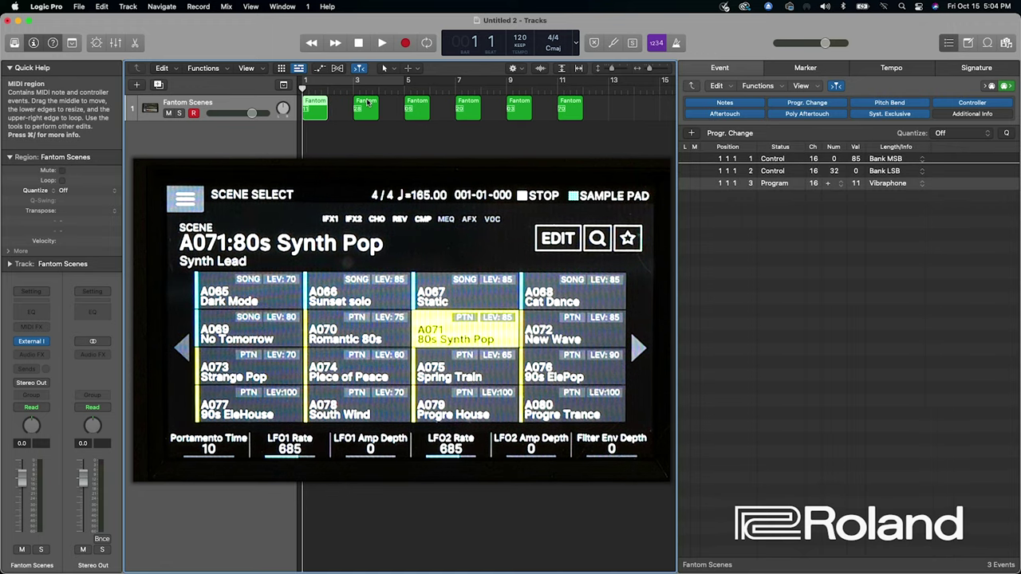
pyautogui.click(367, 104)
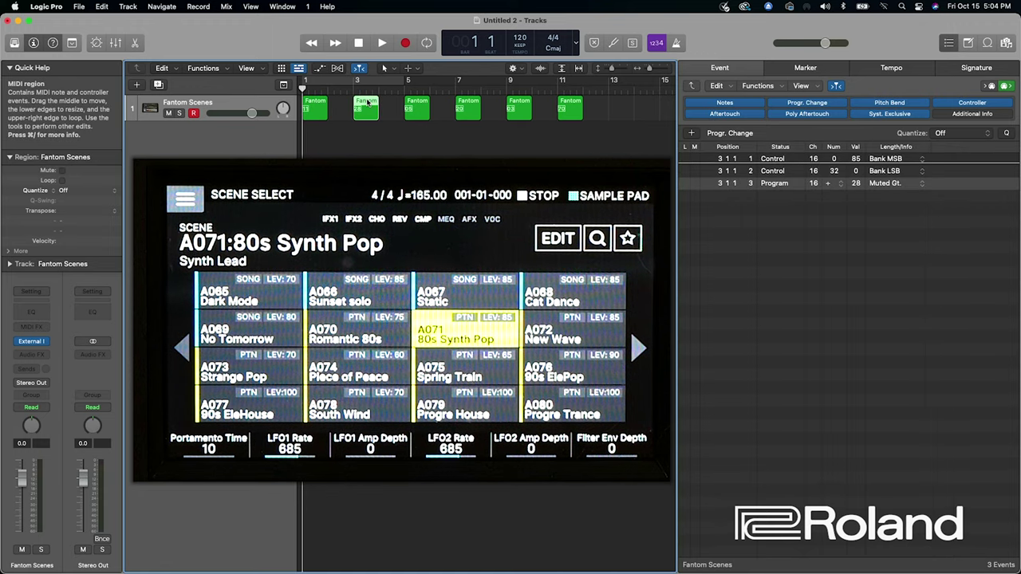
pyautogui.click(418, 105)
pyautogui.click(468, 105)
pyautogui.click(519, 104)
pyautogui.click(571, 106)
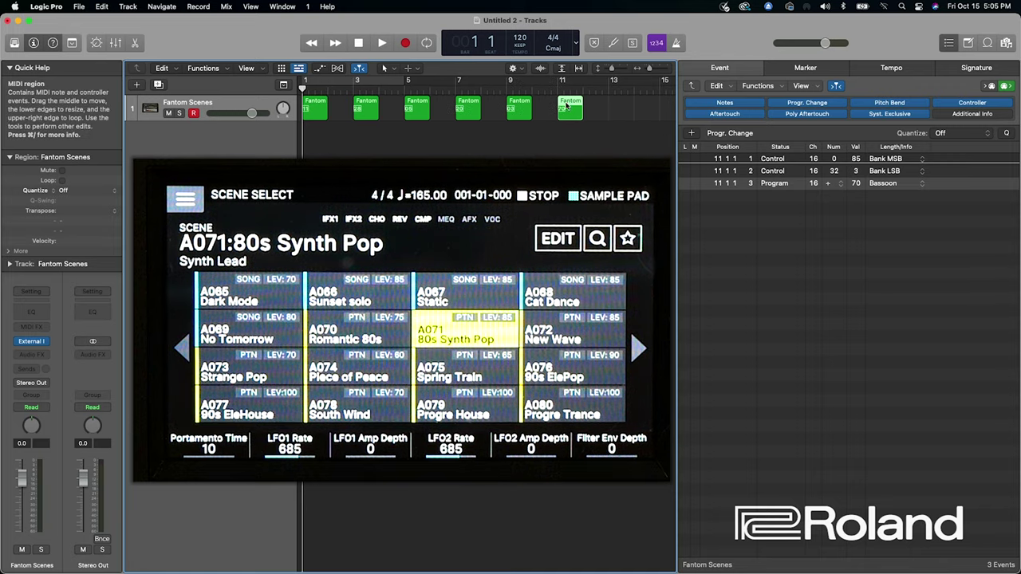
pyautogui.click(316, 104)
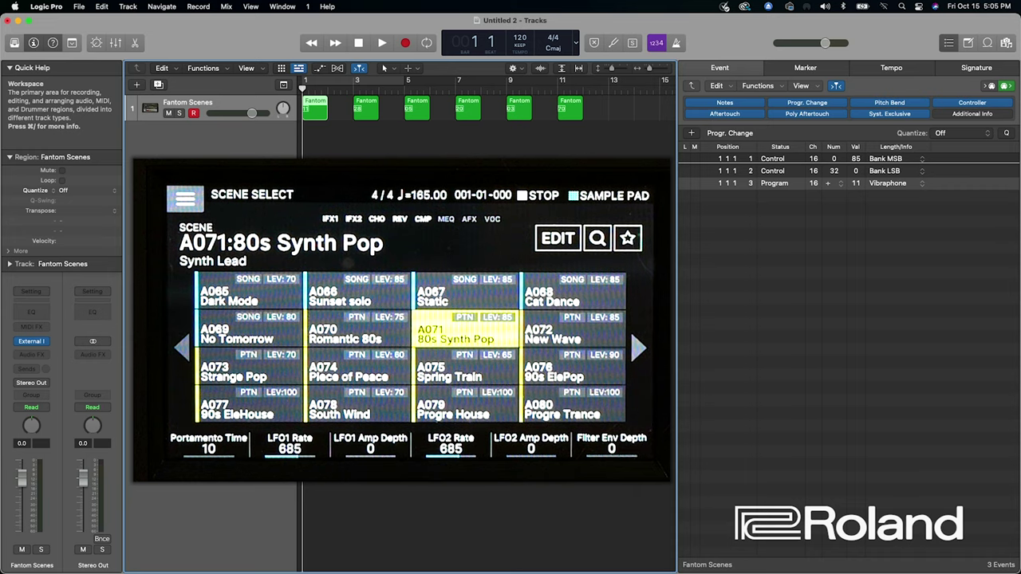
pyautogui.press('space')
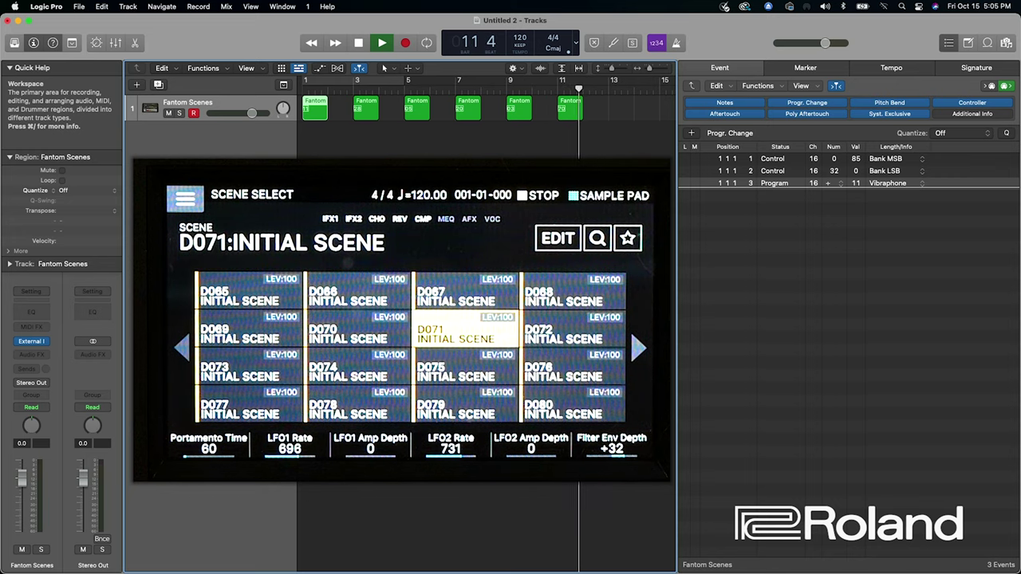
pyautogui.press('space')
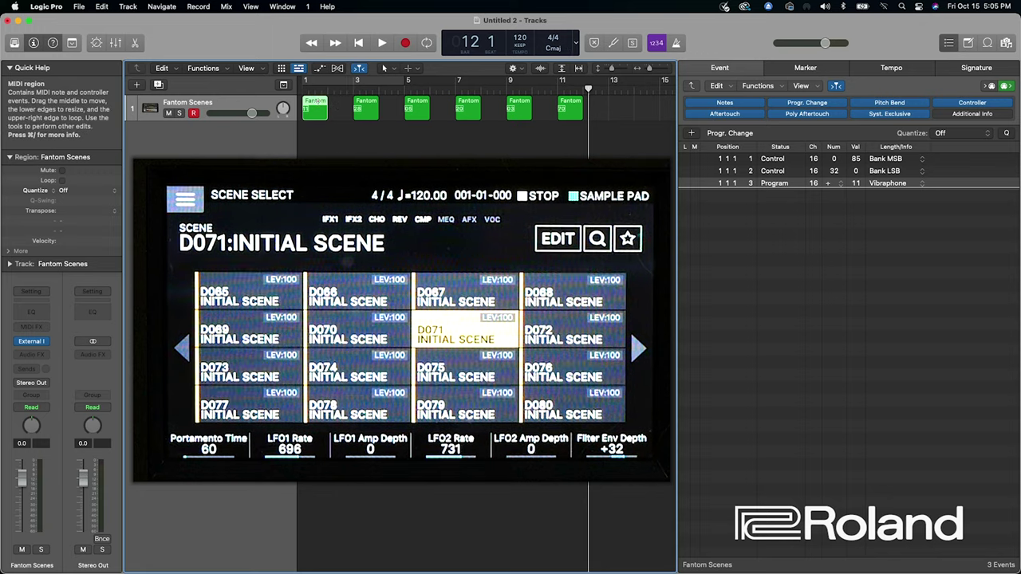
# Move the playhead to bars 13–14 and recheck the bar-11 and bar-7 regions' events.
pyautogui.click(609, 90)
pyautogui.click(635, 91)
pyautogui.hscroll(2, 597, 141)
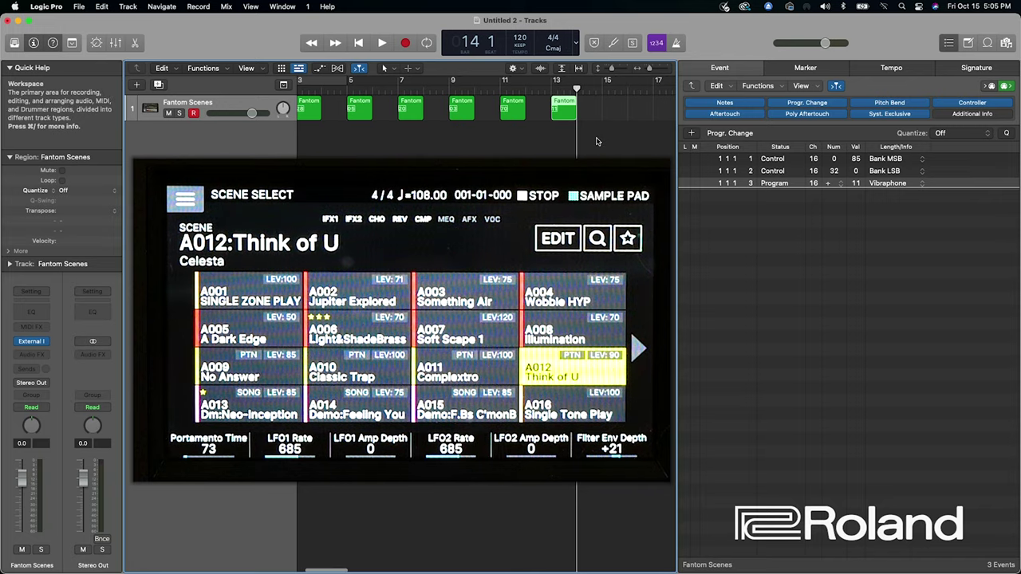
pyautogui.click(513, 105)
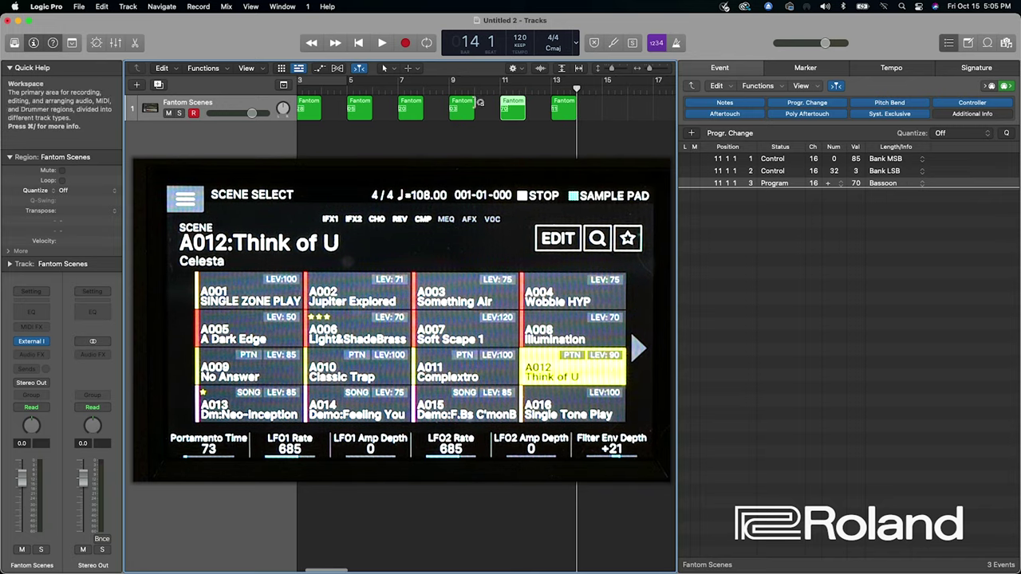
pyautogui.click(417, 101)
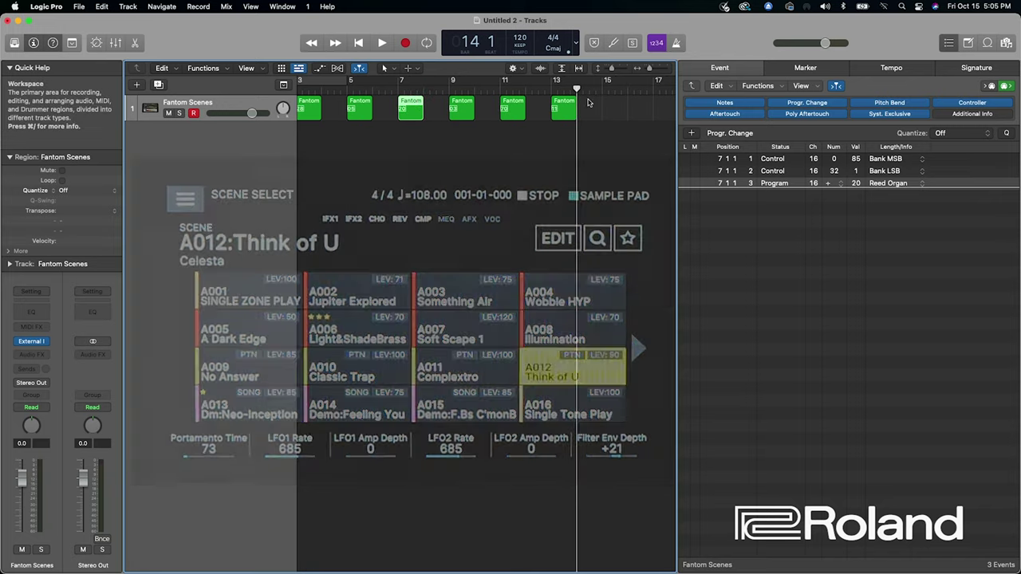
pyautogui.hscroll(-2, 478, 160)
pyautogui.click(337, 154)
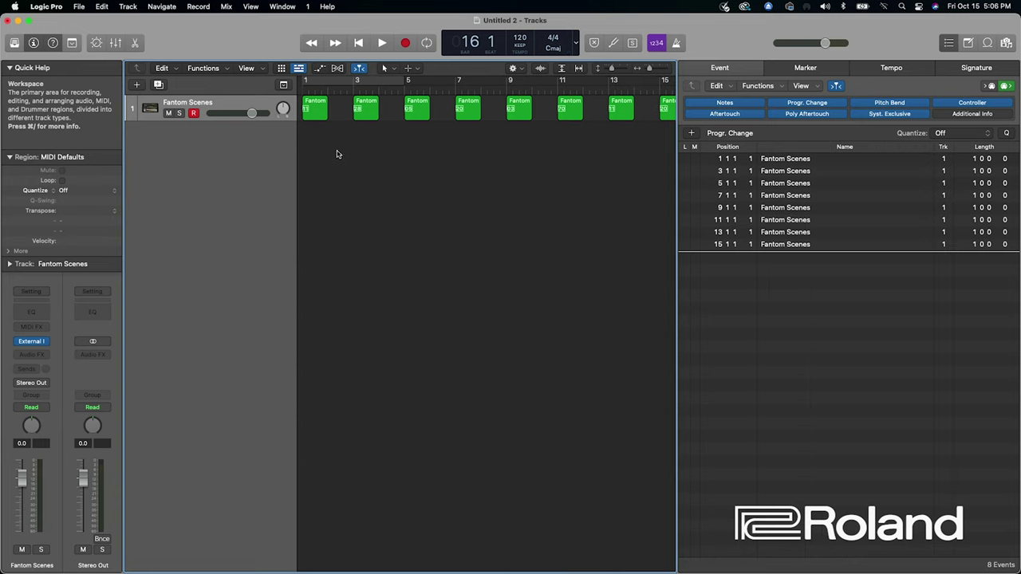
# Colour the first Fantom region blue from the region colour palette.
pyautogui.click(316, 102)
pyautogui.rightClick(318, 101)
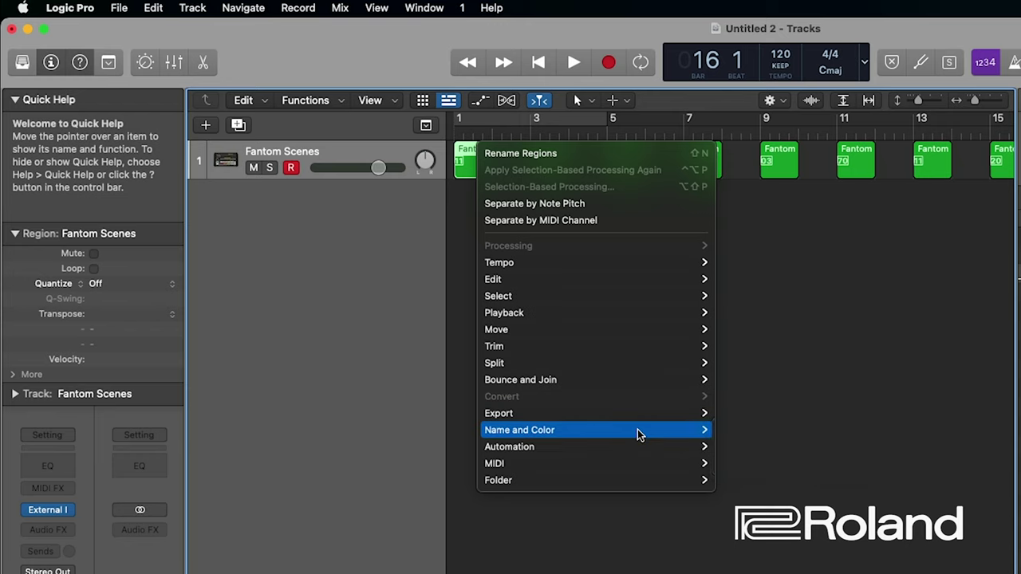
pyautogui.moveTo(637, 430)
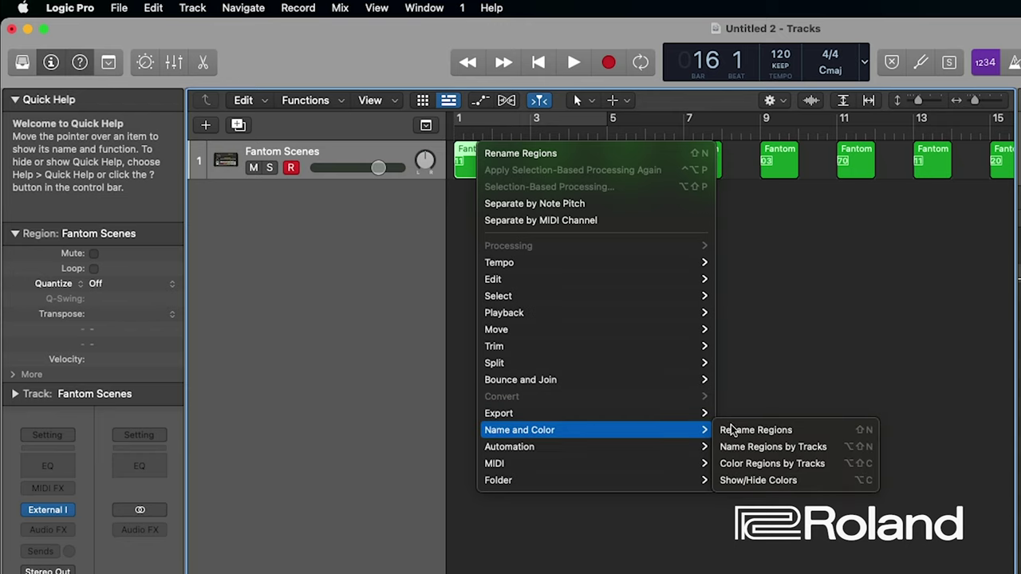
pyautogui.click(778, 481)
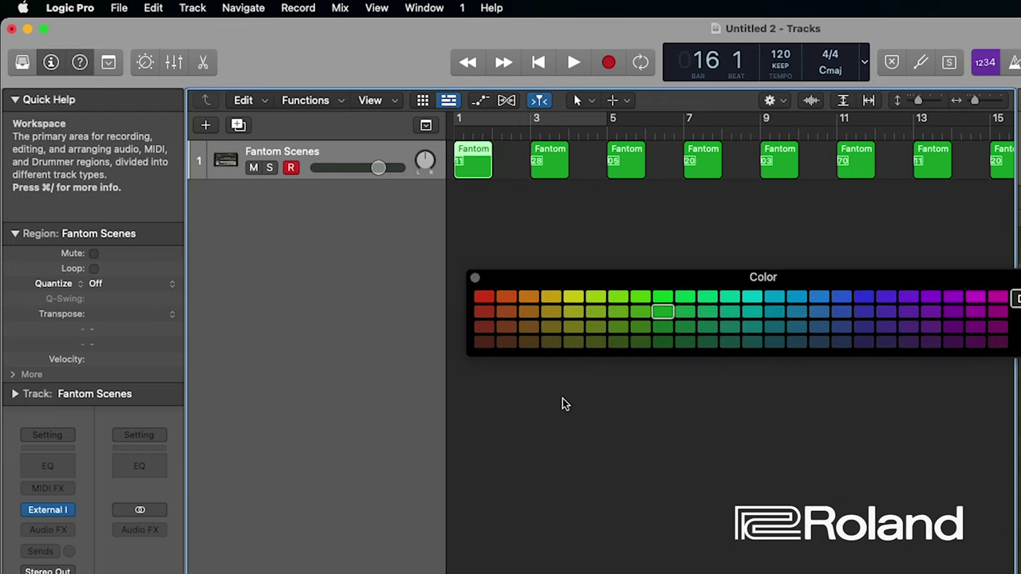
pyautogui.click(816, 311)
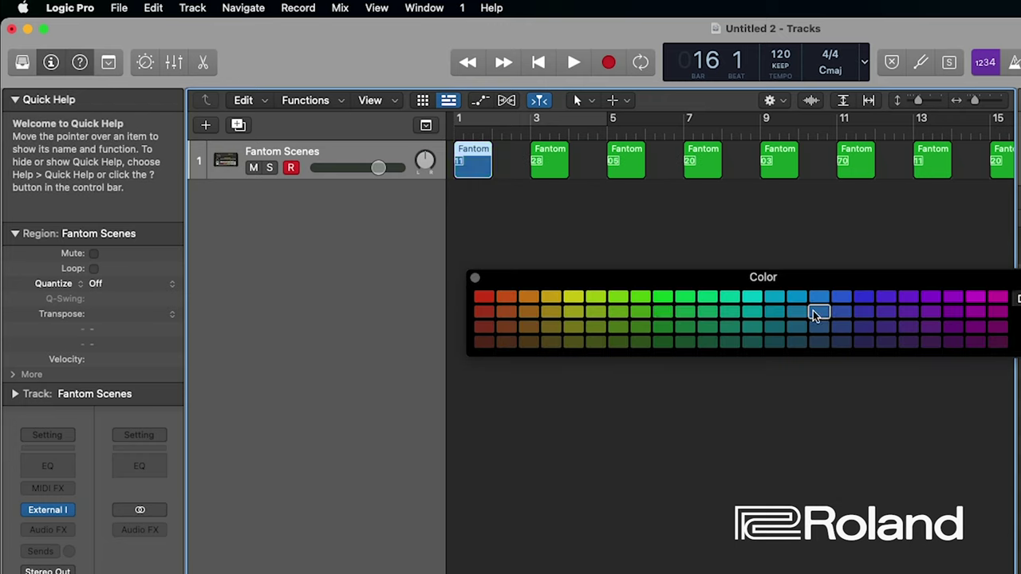
pyautogui.click(623, 227)
# Colour the bar-5 region purple, the bar-7 region red and the bar-9 region purple.
pyautogui.click(630, 155)
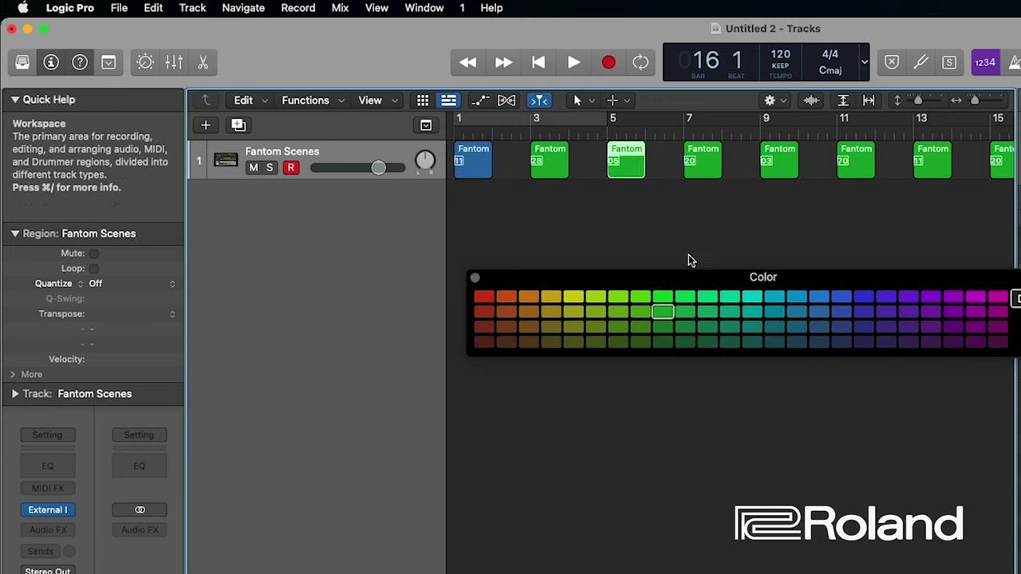
pyautogui.click(908, 312)
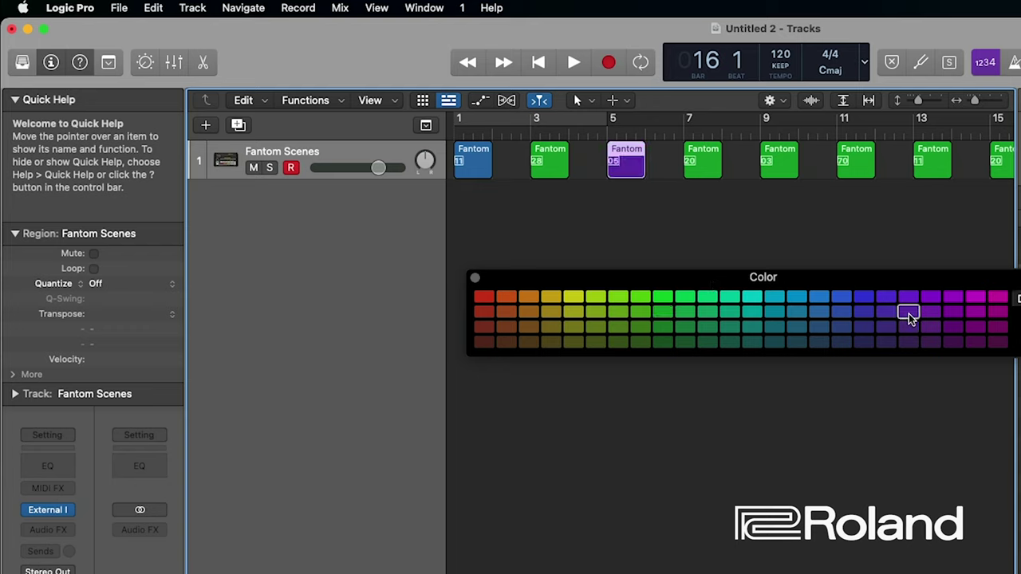
pyautogui.click(701, 151)
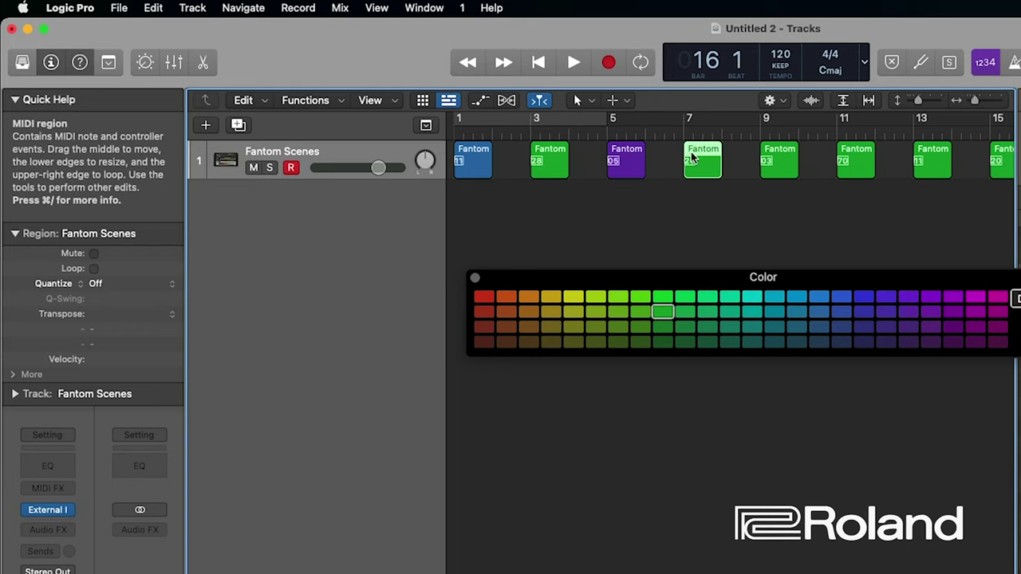
pyautogui.click(488, 297)
pyautogui.click(781, 153)
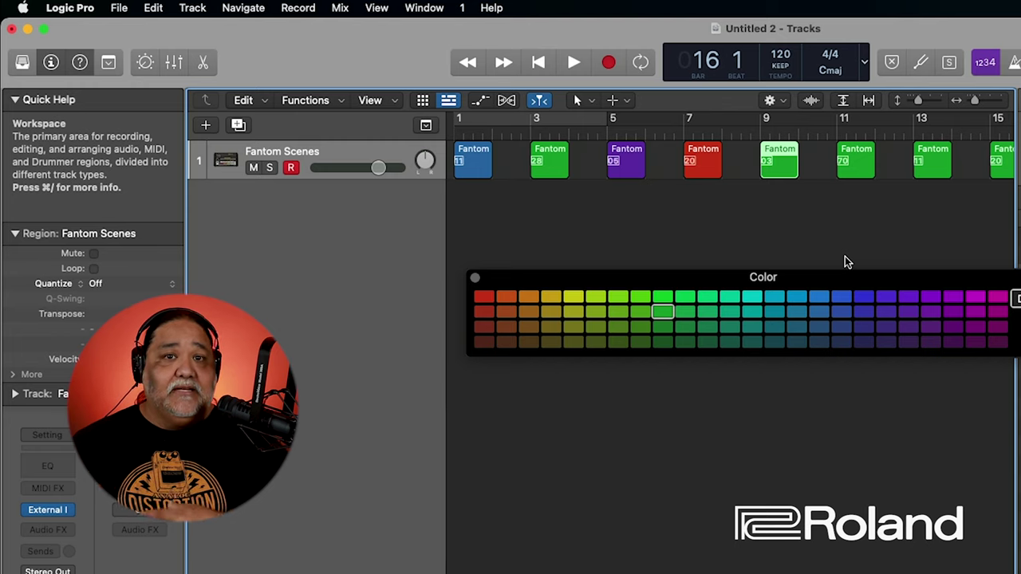
pyautogui.click(931, 311)
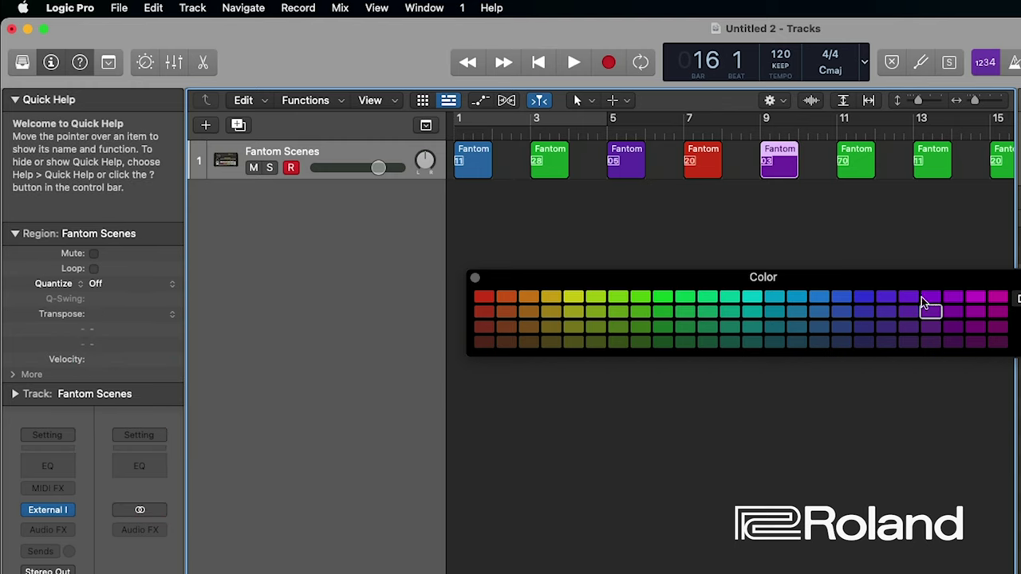
# Close the colour palette, deselect the regions and return the playhead to bar 1.
pyautogui.click(475, 278)
pyautogui.click(505, 249)
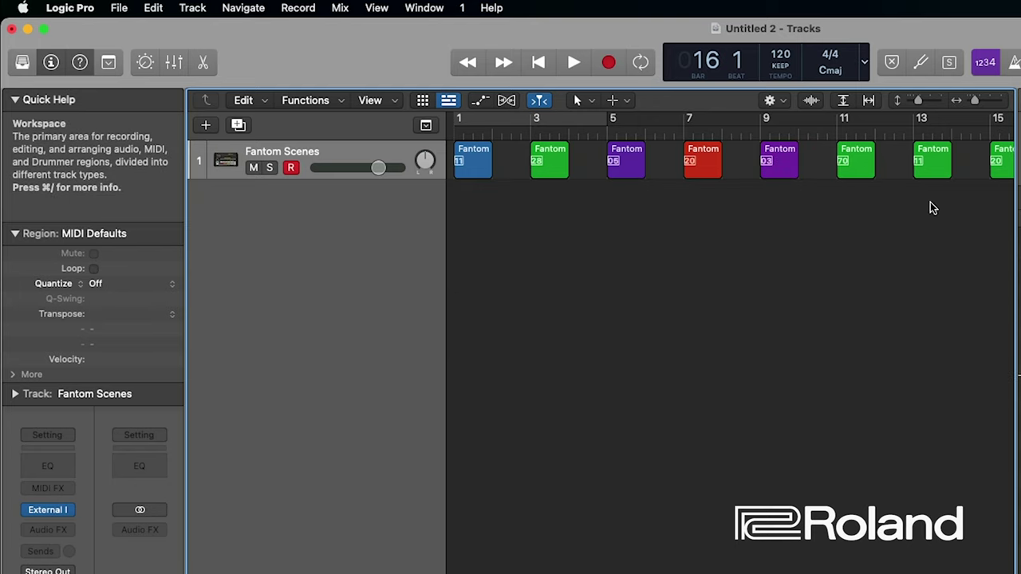
pyautogui.hscroll(-2, 695, 268)
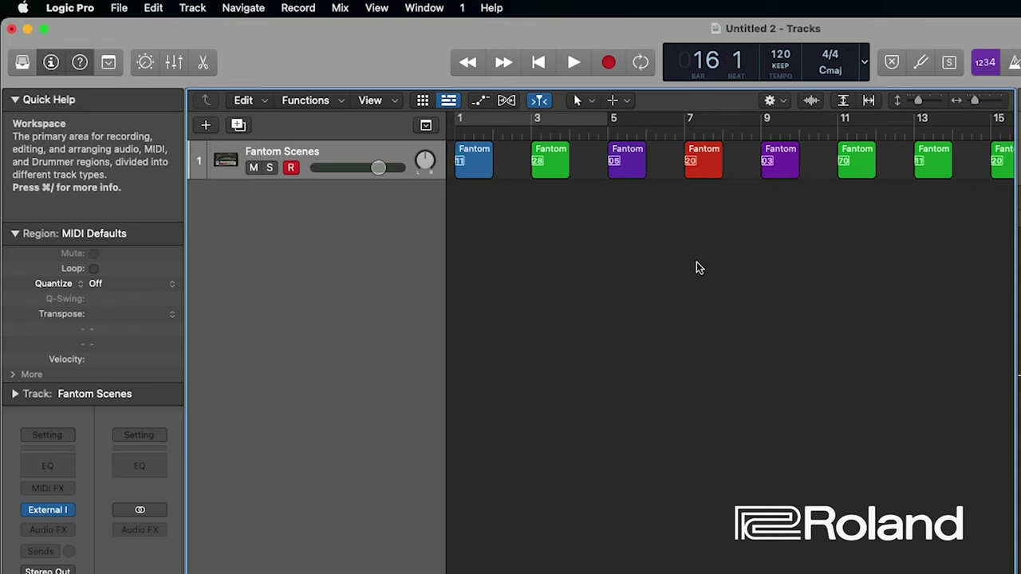
pyautogui.click(455, 137)
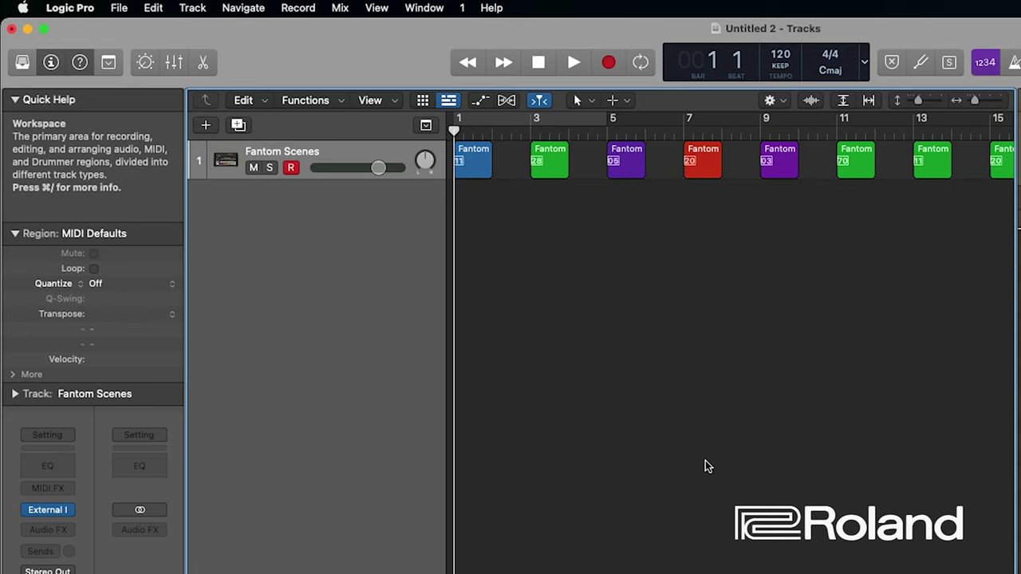
# Create an empty MIDI region at bar 19 on the Fantom Scenes track and hide the event list.
pyautogui.hscroll(7, 706, 467)
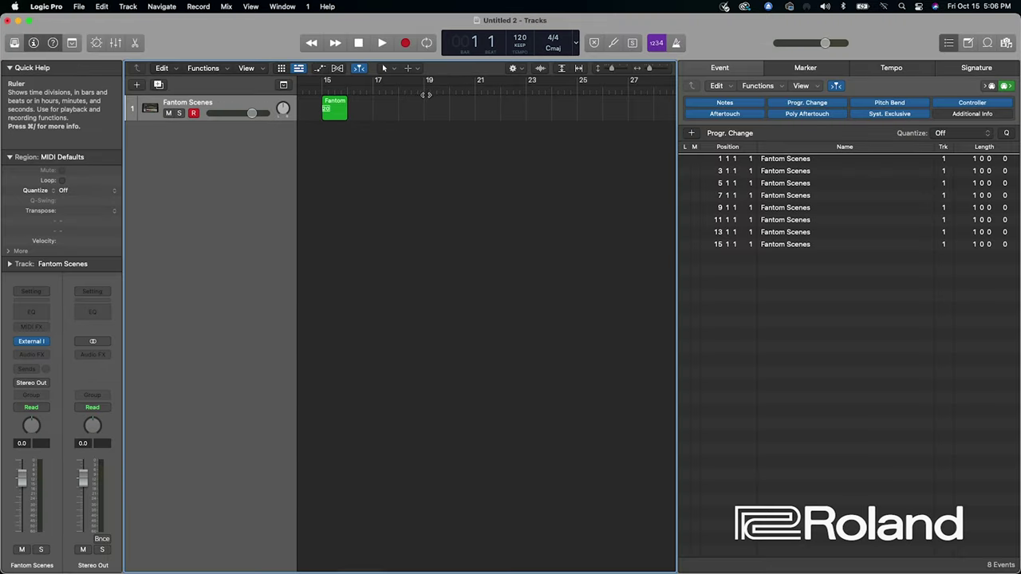
pyautogui.click(425, 94)
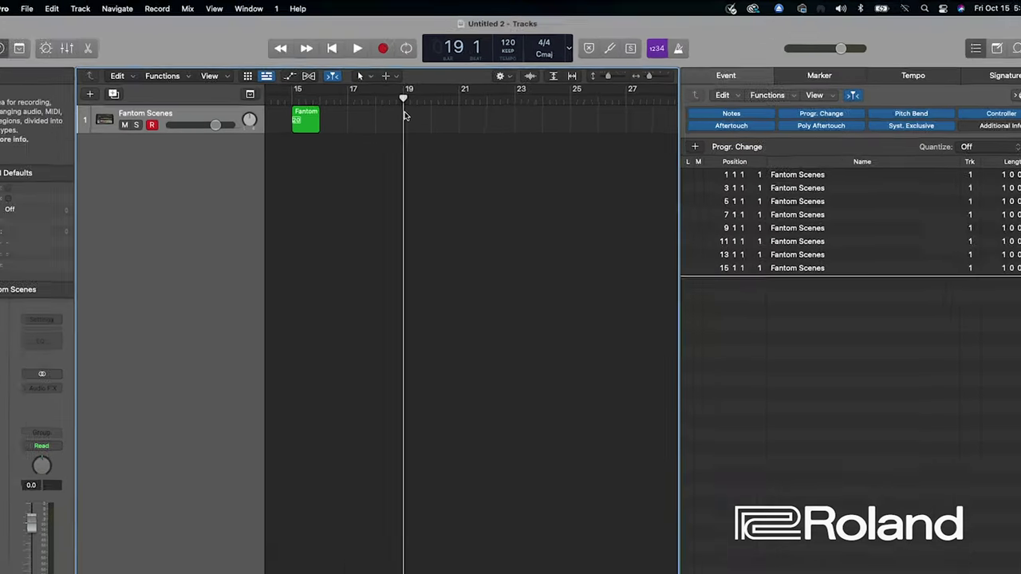
pyautogui.rightClick(426, 102)
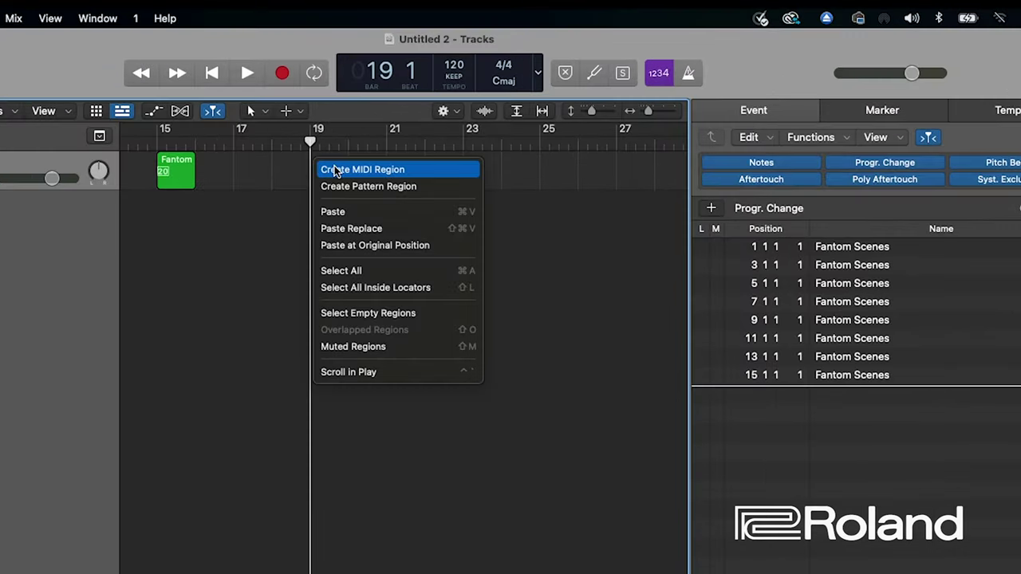
pyautogui.click(336, 170)
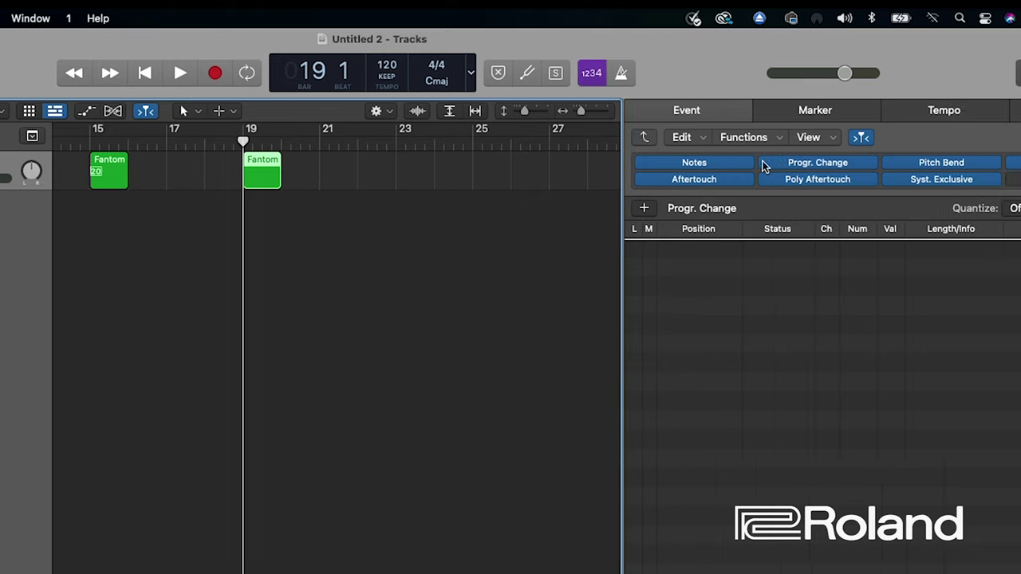
pyautogui.click(914, 72)
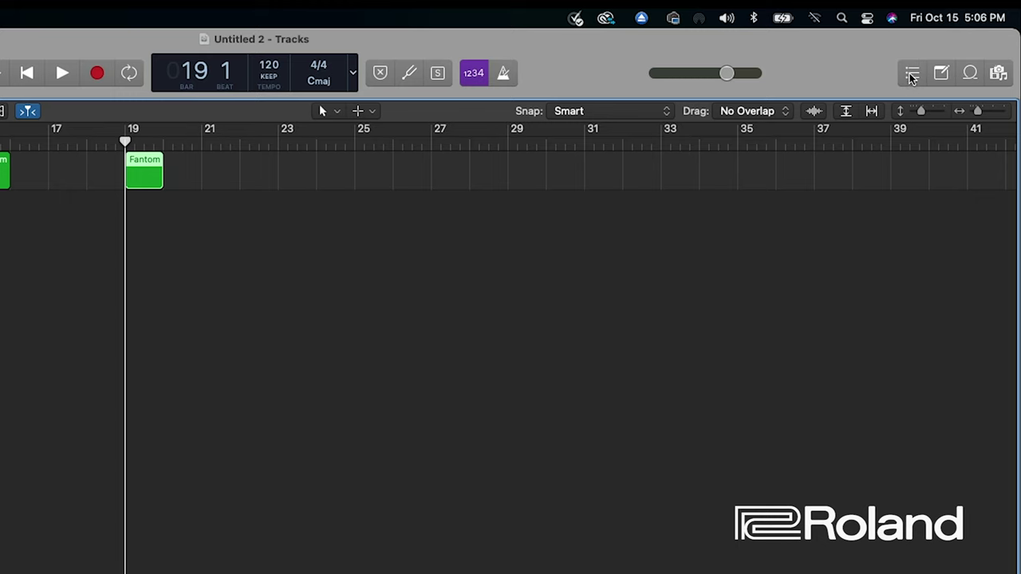
# Insert two controller events and one program change event into the bar-19 region.
pyautogui.click(912, 73)
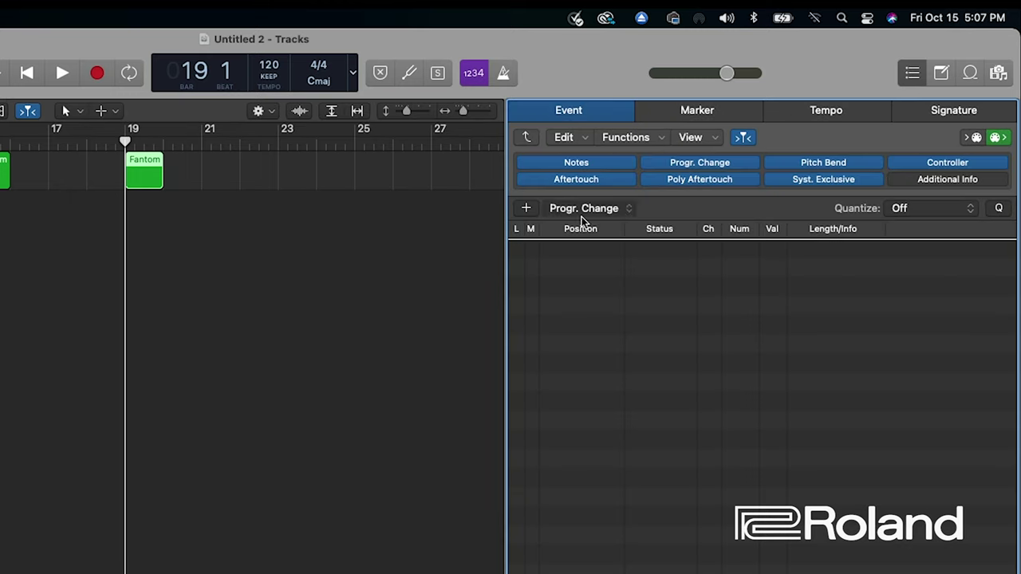
pyautogui.click(629, 209)
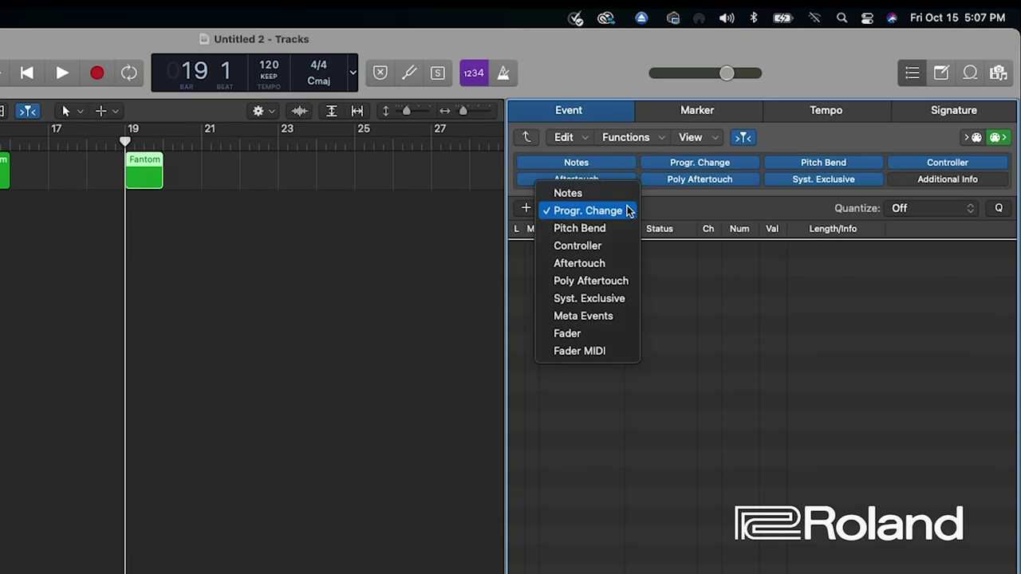
pyautogui.click(605, 247)
pyautogui.click(527, 210)
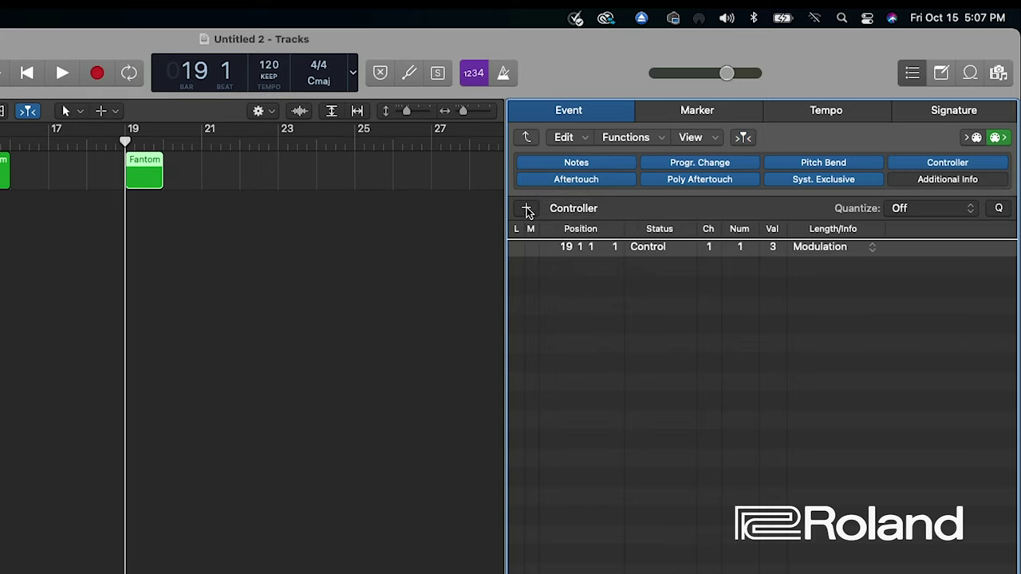
pyautogui.click(527, 210)
pyautogui.click(625, 209)
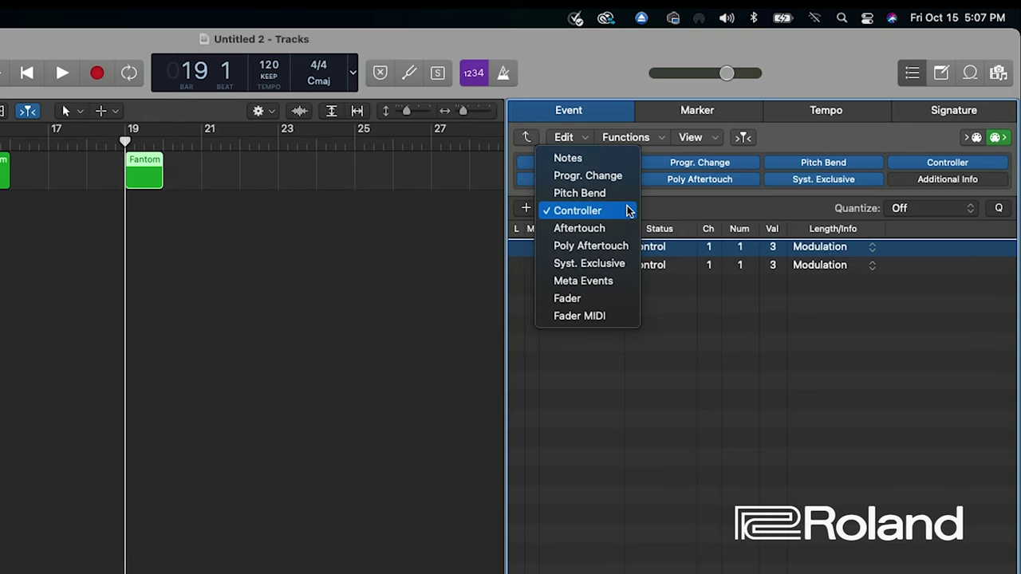
pyautogui.click(590, 175)
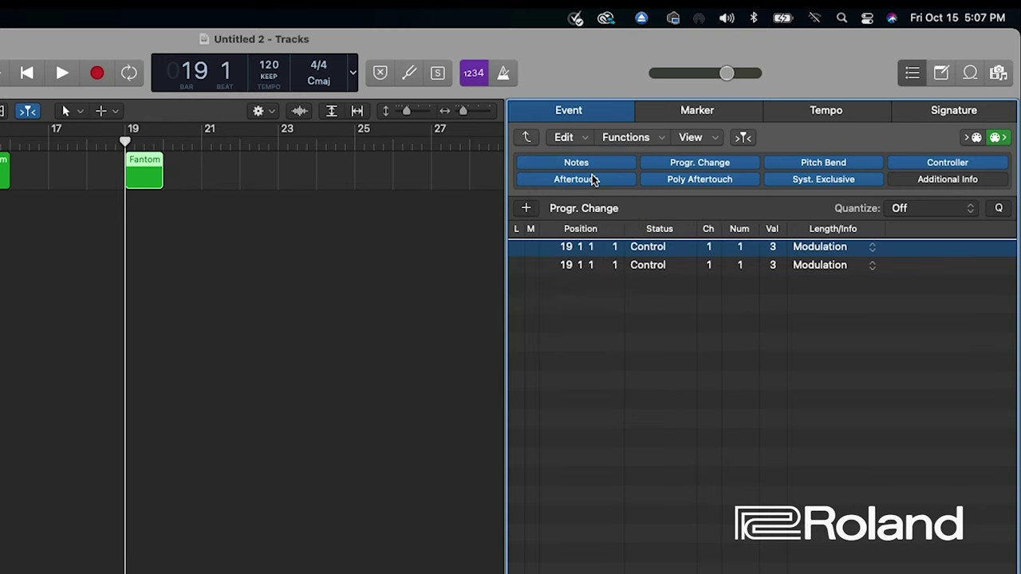
pyautogui.click(527, 209)
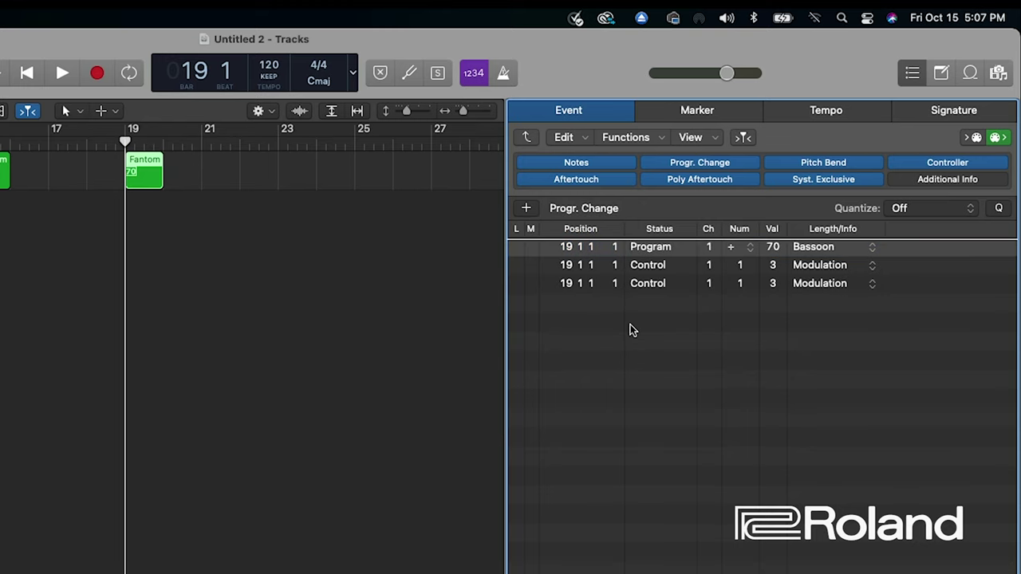
# Move the program change event to position 19 1 1 3.
pyautogui.doubleClick(597, 249)
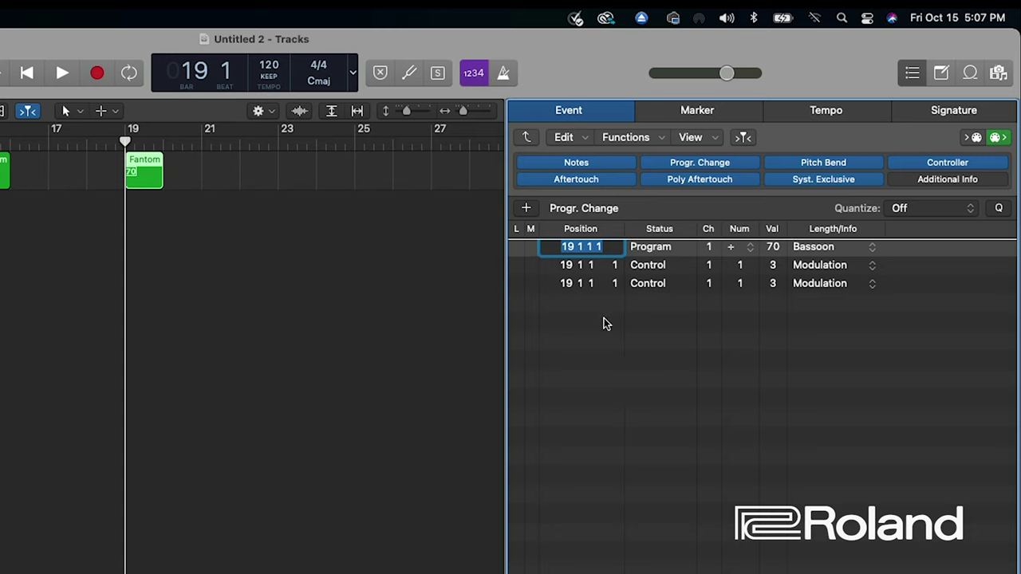
pyautogui.doubleClick(597, 266)
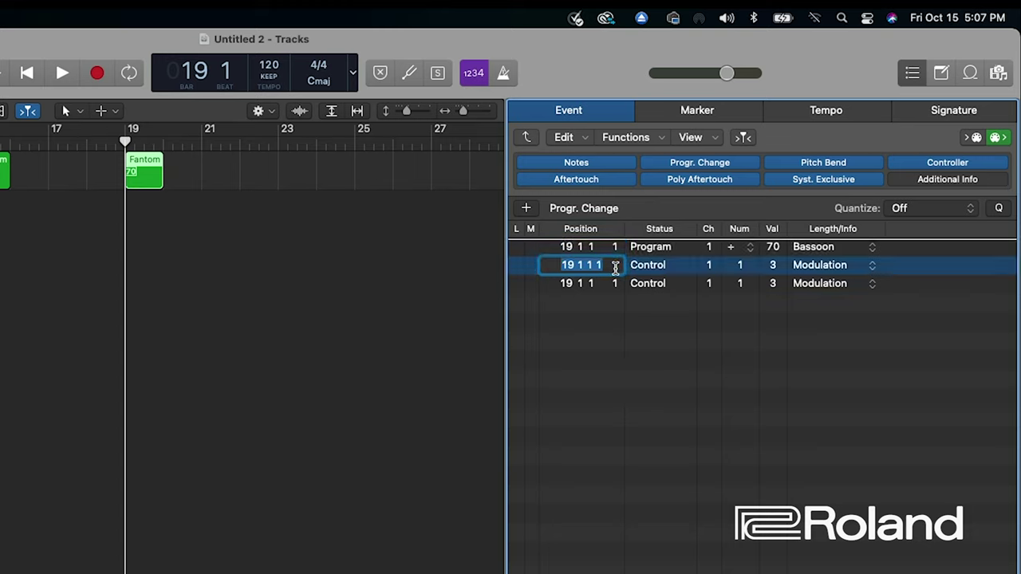
pyautogui.press('Right')
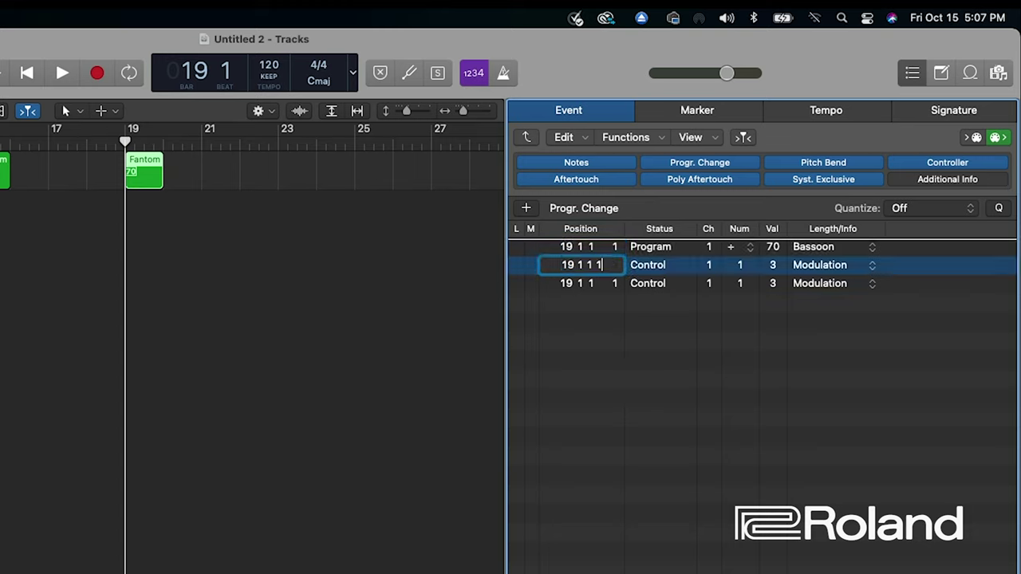
pyautogui.click(606, 253)
pyautogui.doubleClick(594, 248)
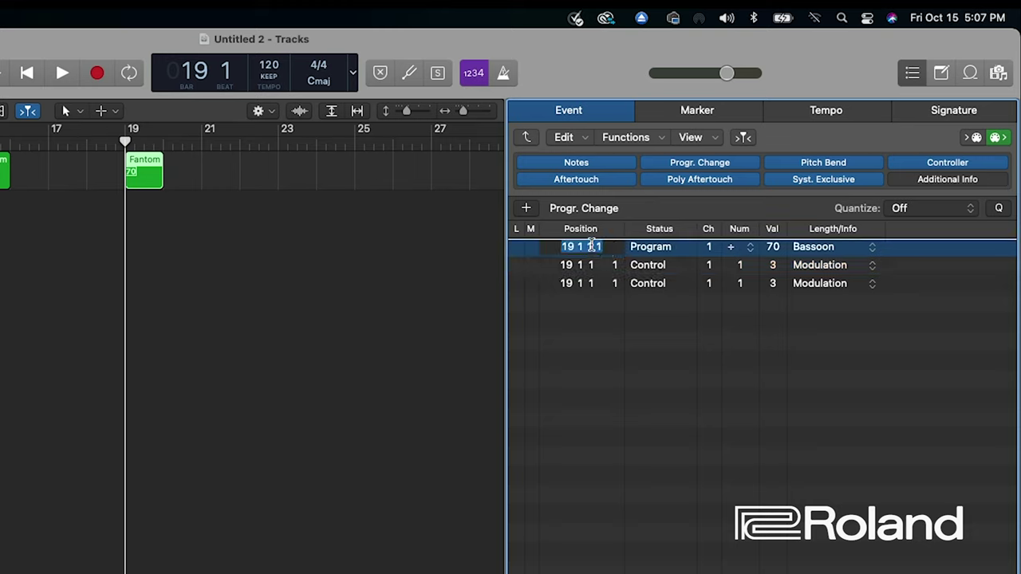
pyautogui.press('Right')
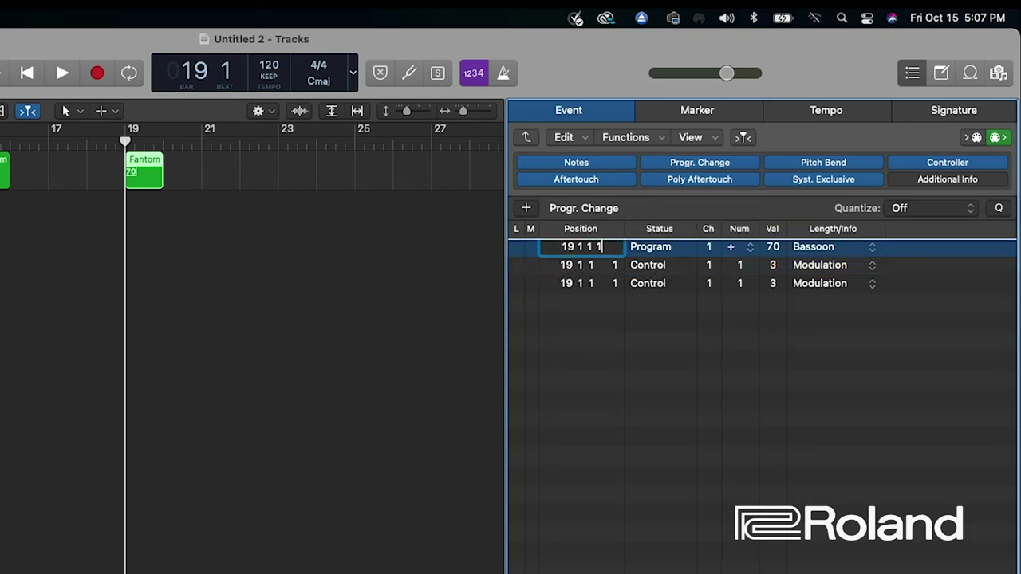
pyautogui.press('BackSpace')
pyautogui.write('3')
pyautogui.press('Return')
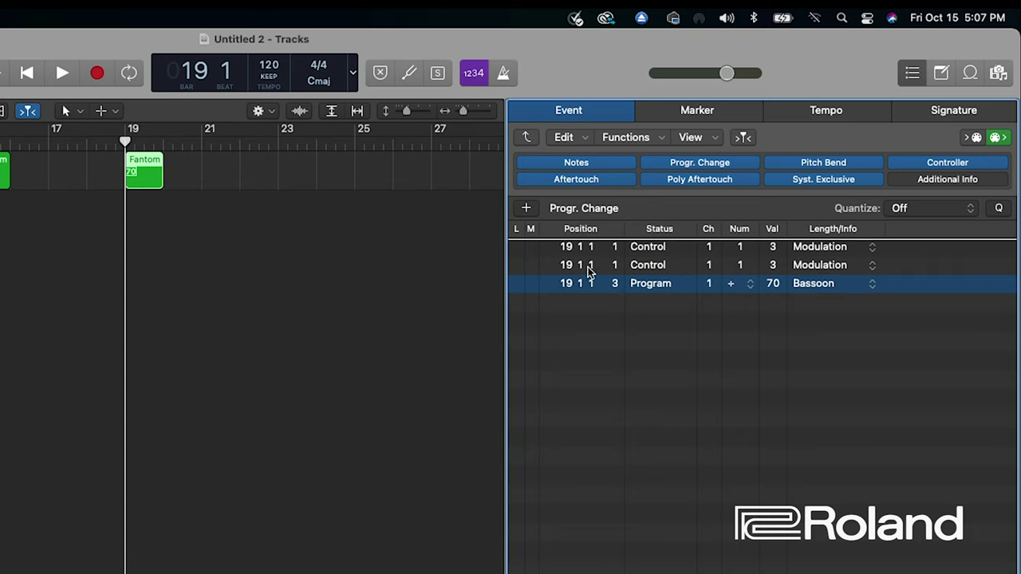
# Move the second controller event to position 19 1 1 2.
pyautogui.click(635, 252)
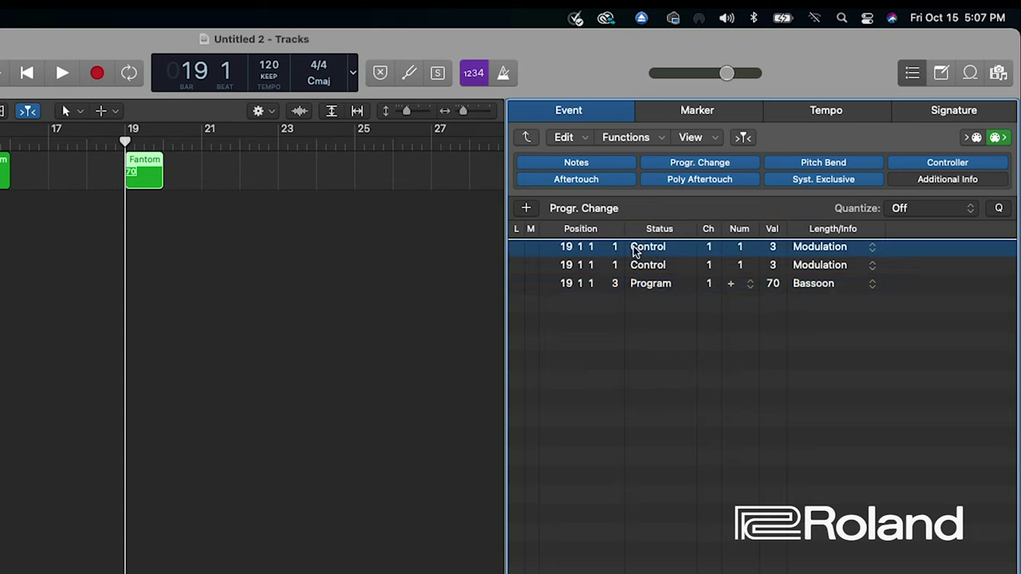
pyautogui.doubleClick(586, 266)
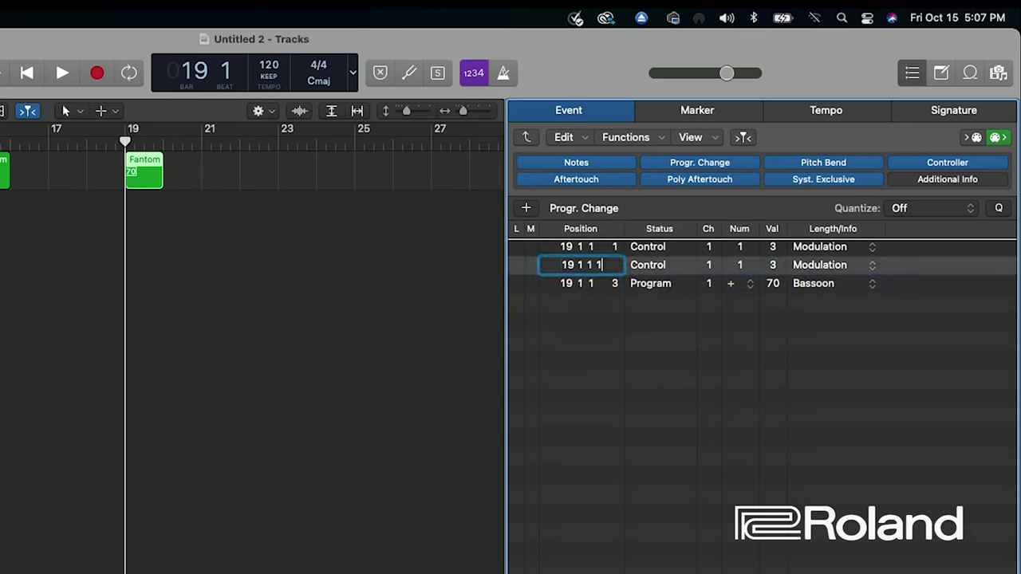
pyautogui.press('BackSpace')
pyautogui.write('2')
pyautogui.press('Return')
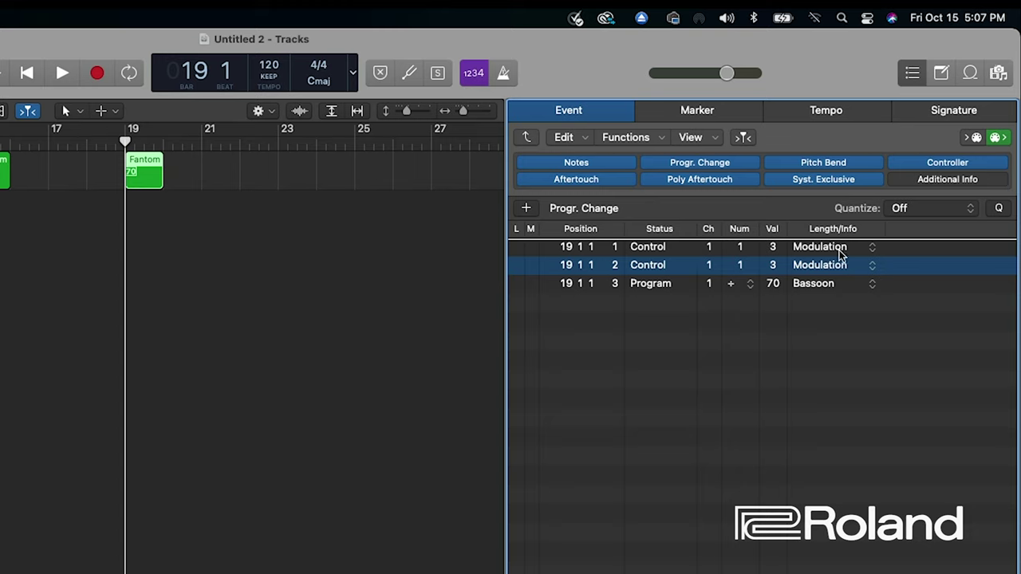
# Put both controller events and the program change on MIDI channel 16.
pyautogui.click(714, 247)
pyautogui.doubleClick(710, 247)
pyautogui.press('Return')
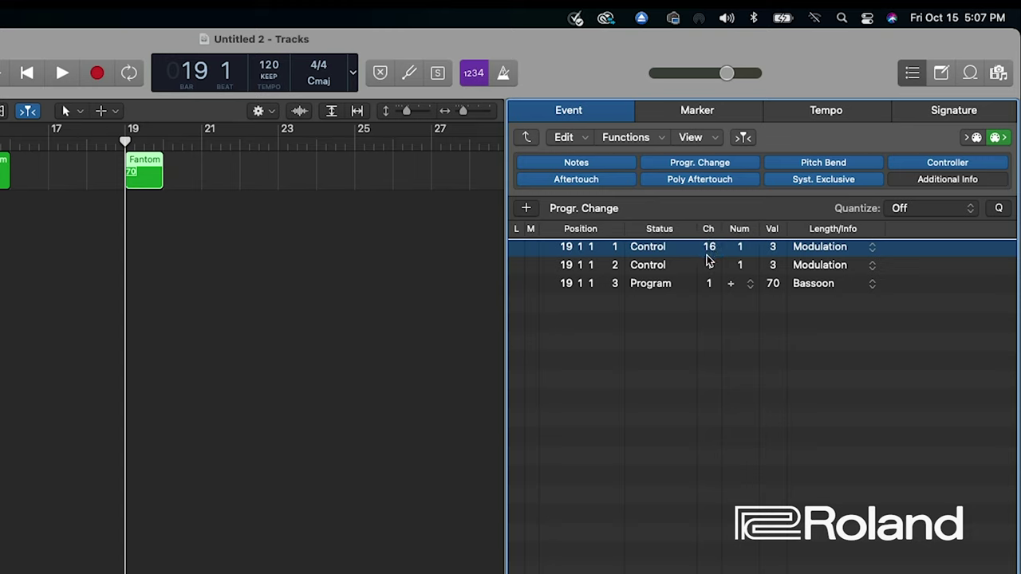
pyautogui.click(708, 265)
pyautogui.doubleClick(708, 265)
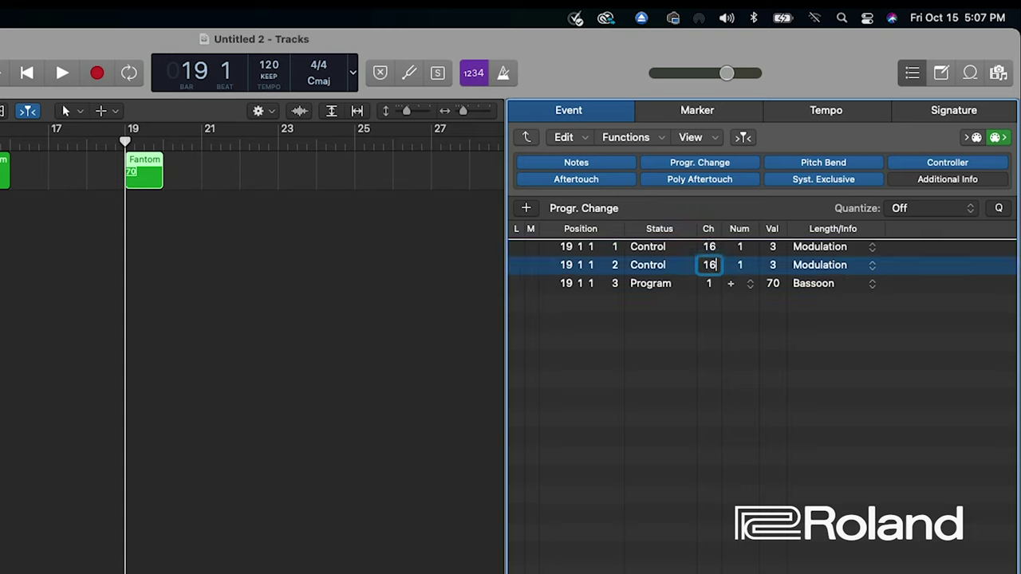
pyautogui.press('Return')
pyautogui.click(707, 284)
pyautogui.doubleClick(709, 284)
pyautogui.press('Return')
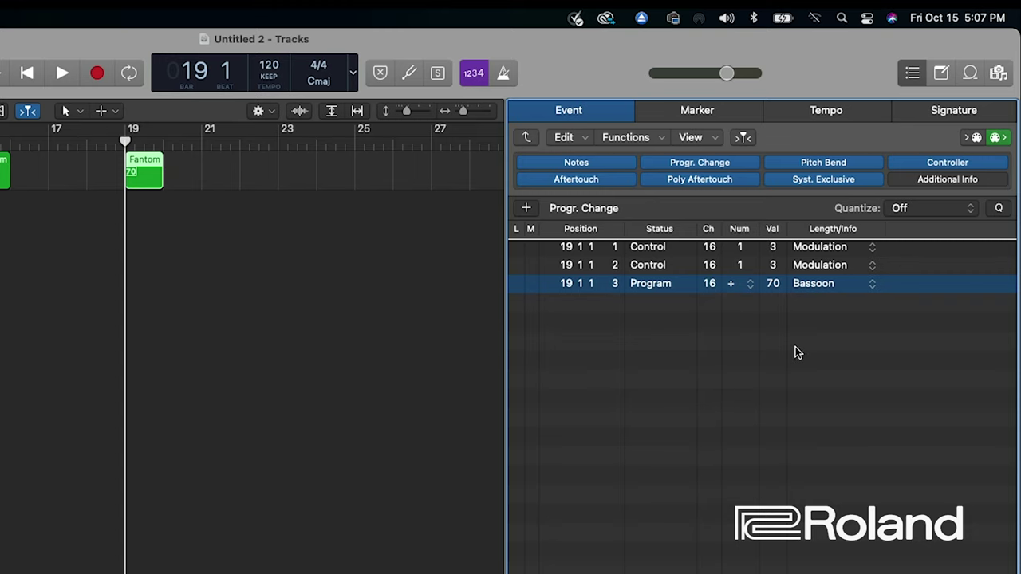
# Turn the first controller into Bank MSB (0) and the second into Bank LSB (32).
pyautogui.click(873, 248)
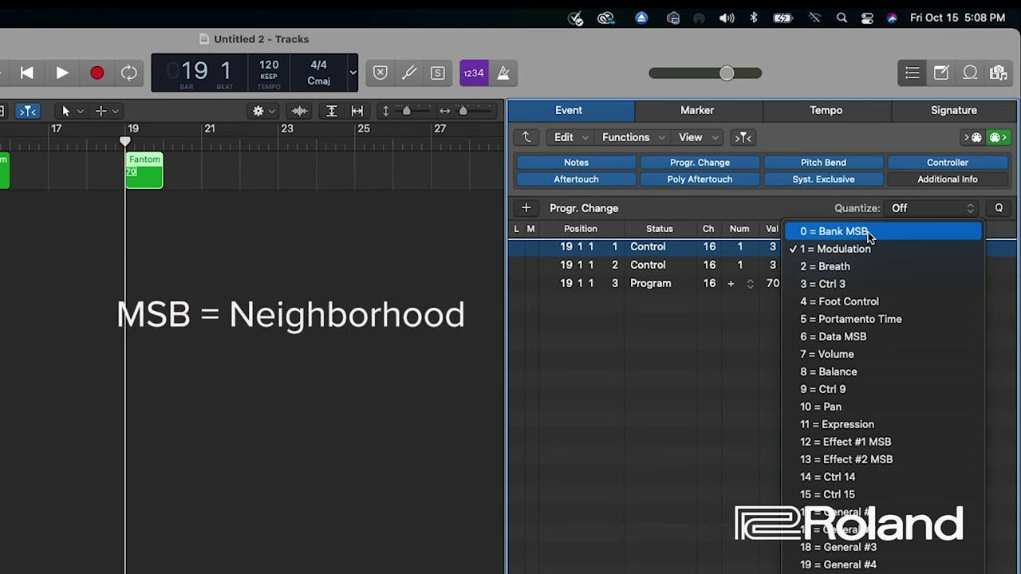
pyautogui.click(869, 233)
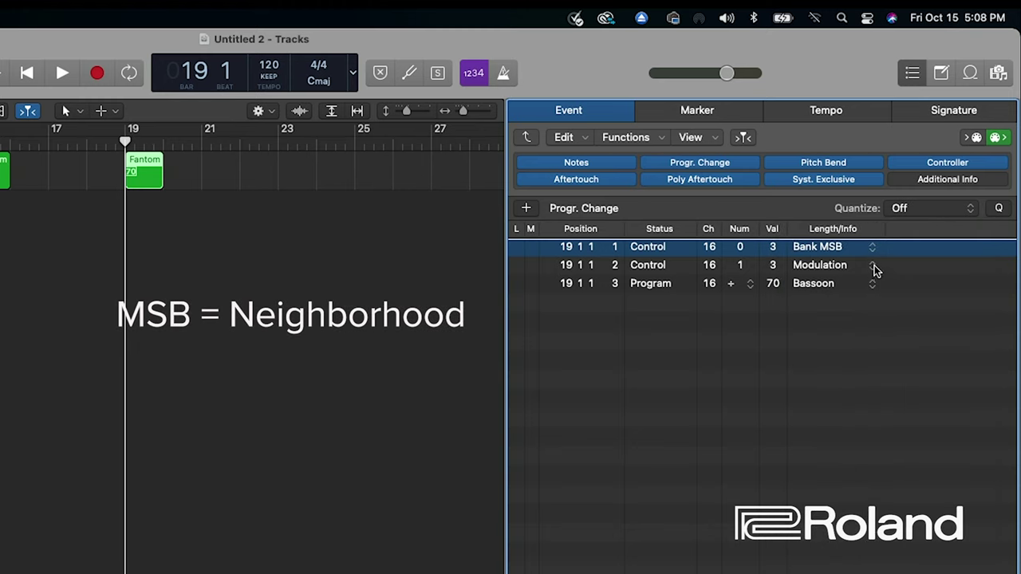
pyautogui.click(874, 266)
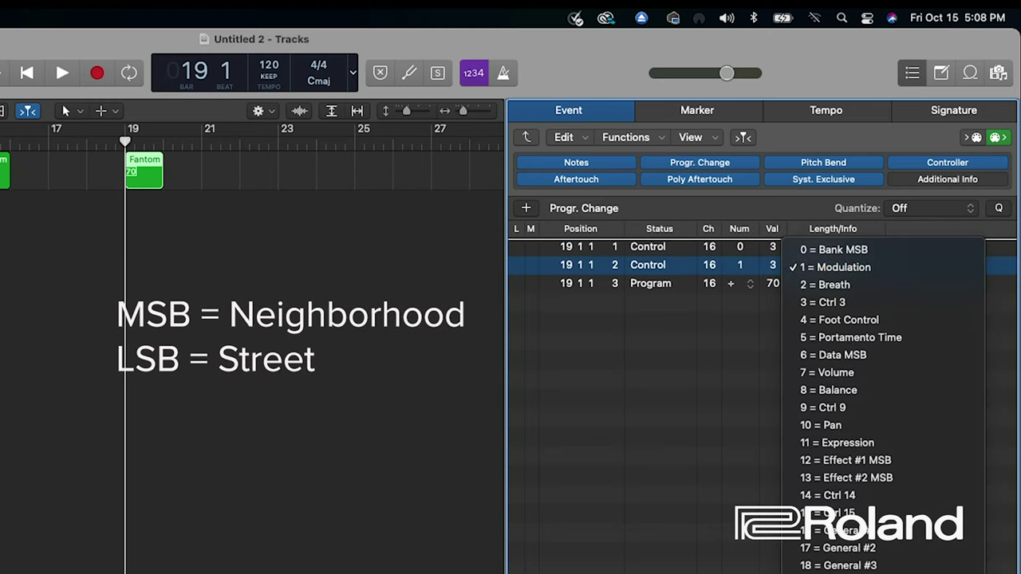
pyautogui.scroll(-1, 882, 399)
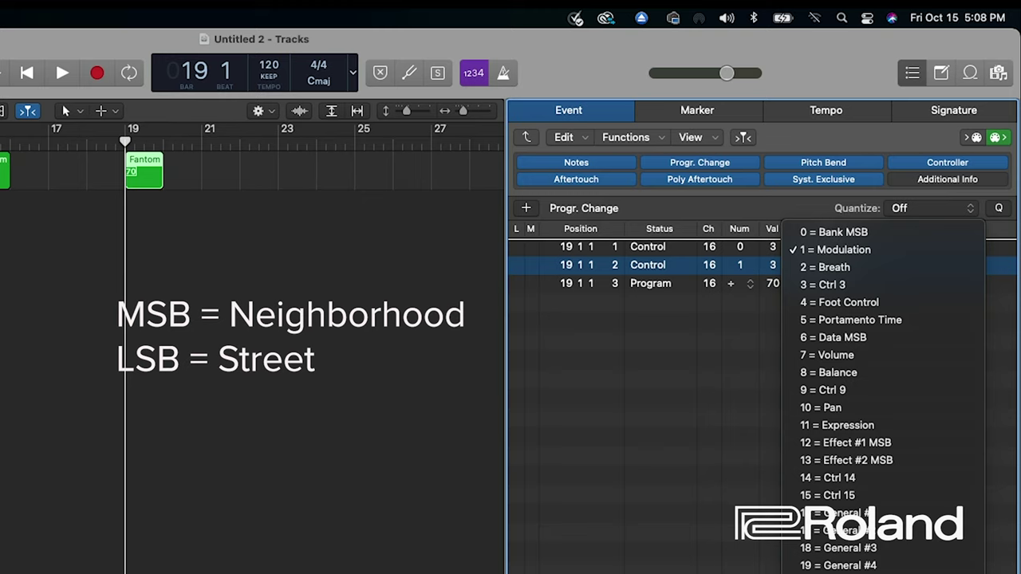
pyautogui.write('32')
pyautogui.press('Return')
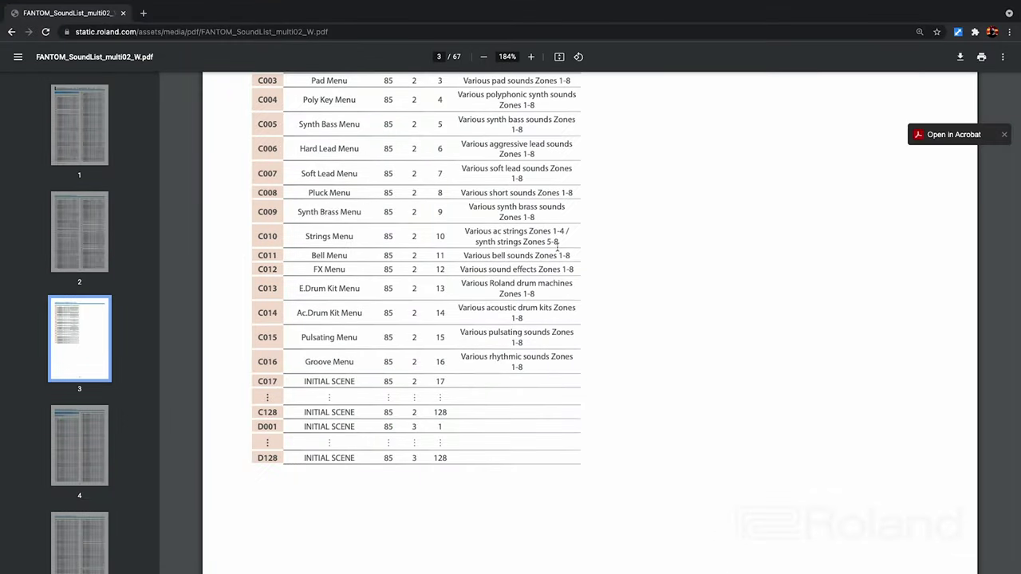
# Scroll the FANTOM sound list PDF back up to page 1, the Scene List.
pyautogui.scroll(10, 558, 248)
pyautogui.scroll(15, 558, 248)
pyautogui.scroll(-1, 656, 360)
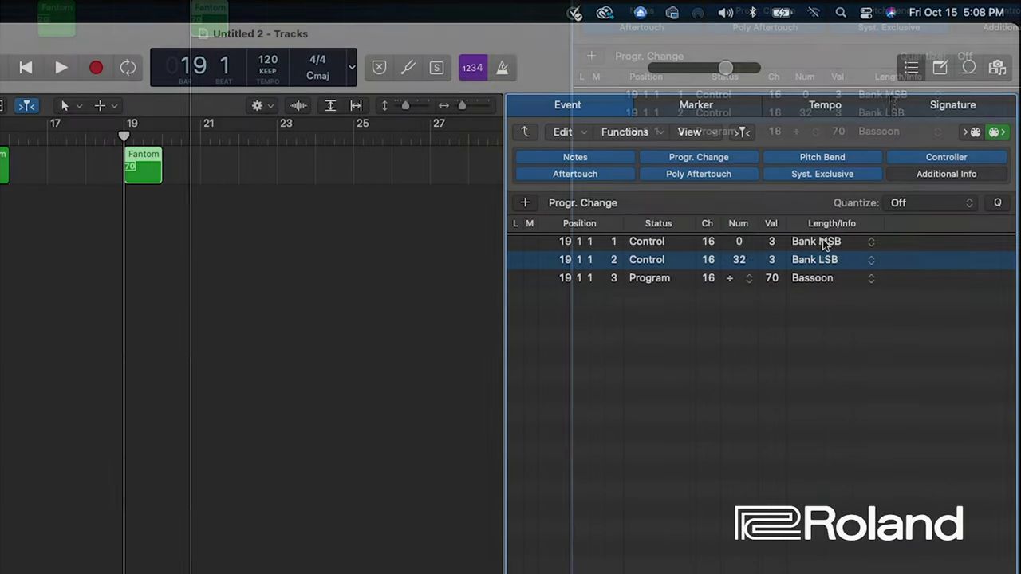
# Enter Bank MSB 85, Bank LSB 0 and program 68 (Oboe) in the bar-19 region's Event List.
pyautogui.doubleClick(771, 242)
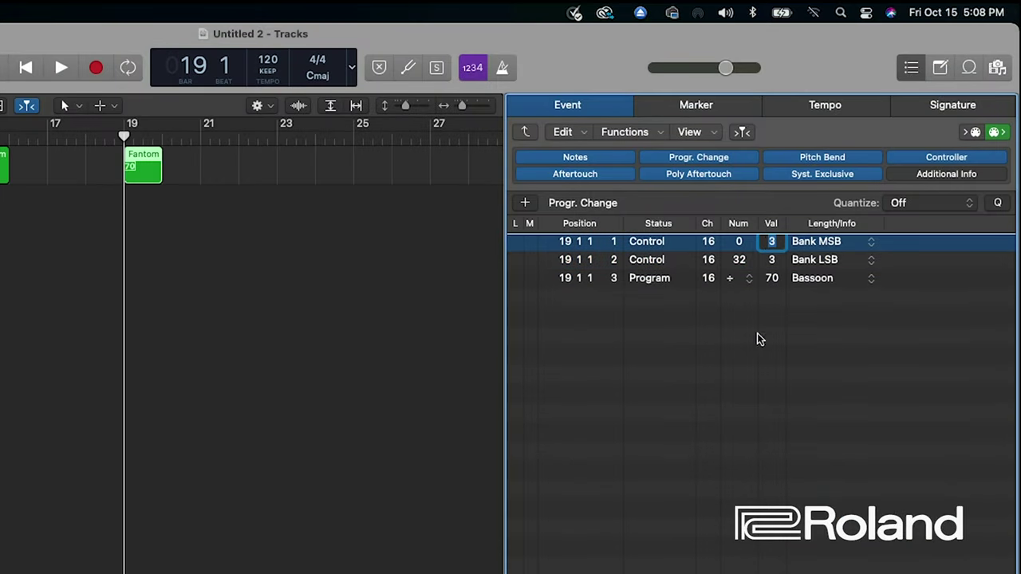
pyautogui.write('85')
pyautogui.press('Return')
pyautogui.doubleClick(772, 260)
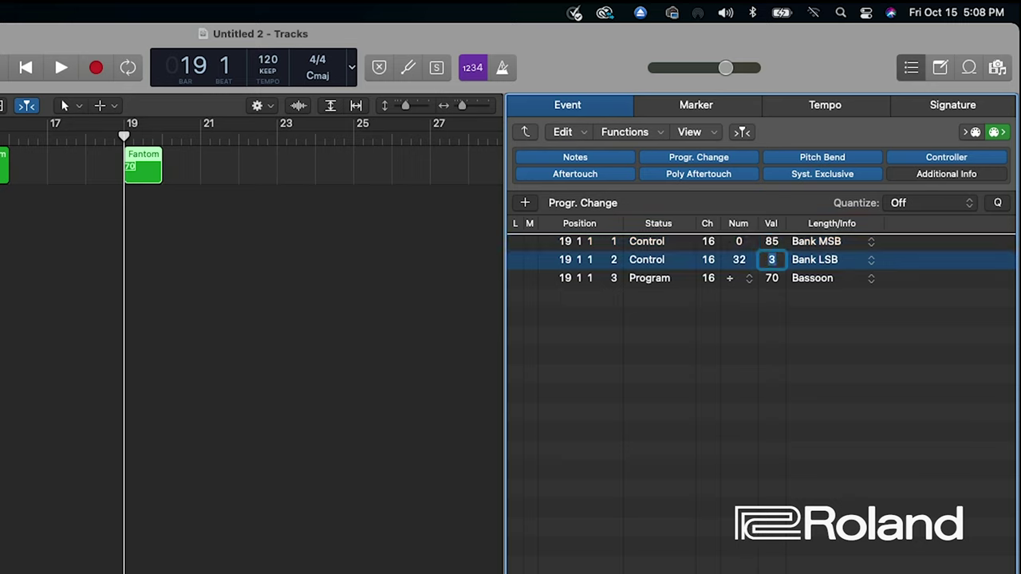
pyautogui.press('Return')
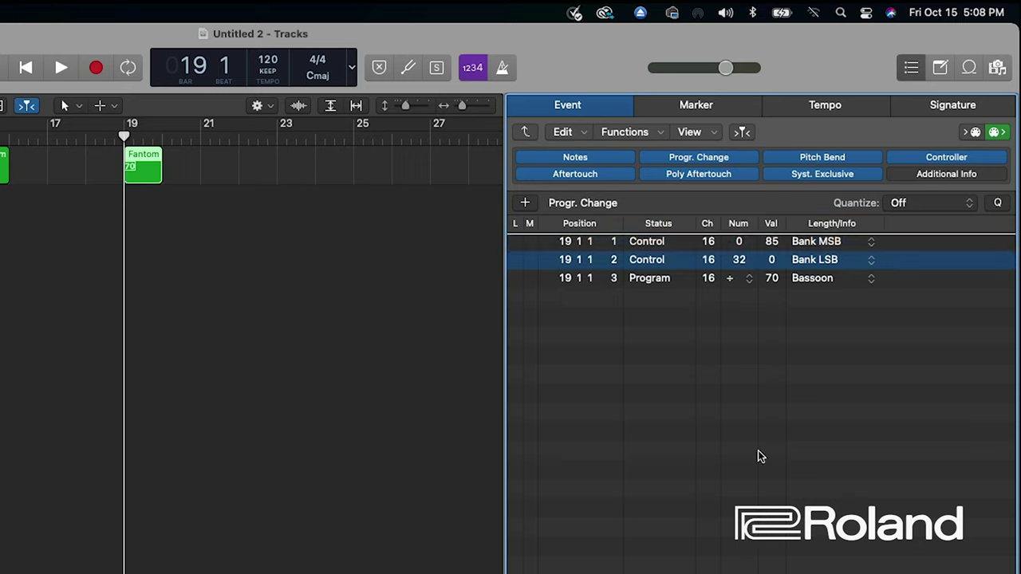
pyautogui.doubleClick(771, 282)
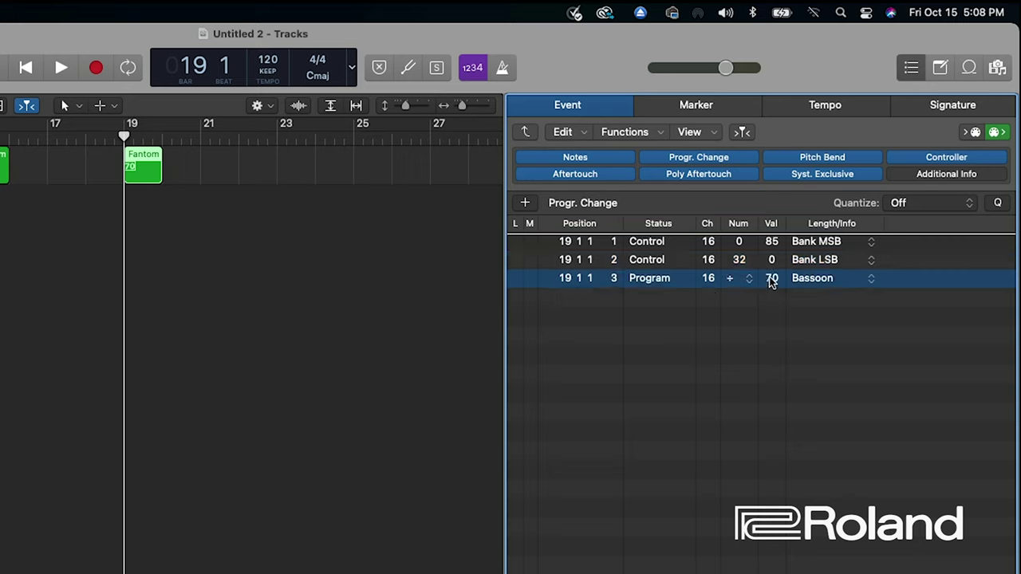
pyautogui.press('Return')
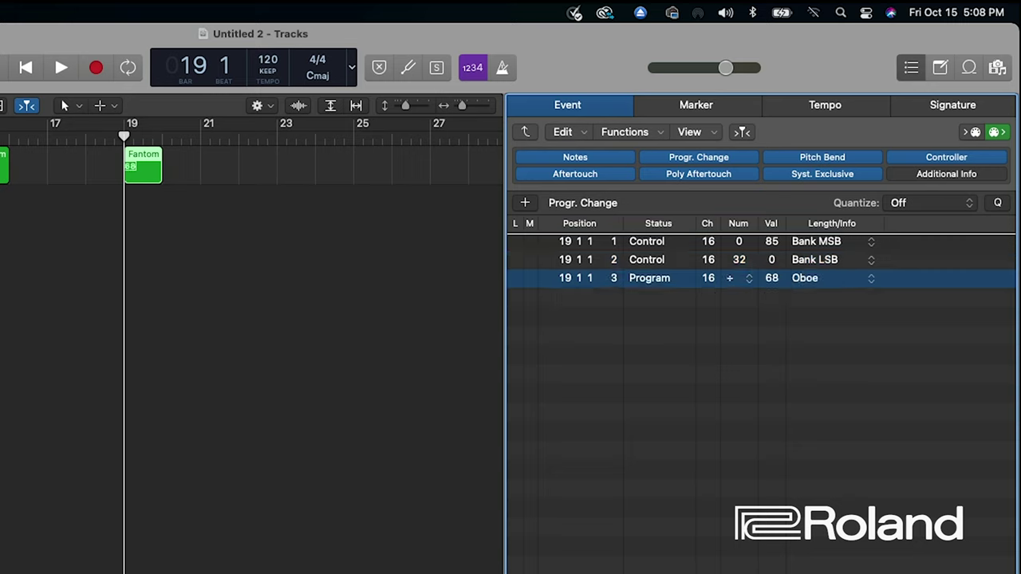
pyautogui.click(750, 280)
pyautogui.click(674, 353)
# Drag the last Fantom Scenes region from bar 19 back to bar 17 and reselect it.
pyautogui.hscroll(2, 241, 413)
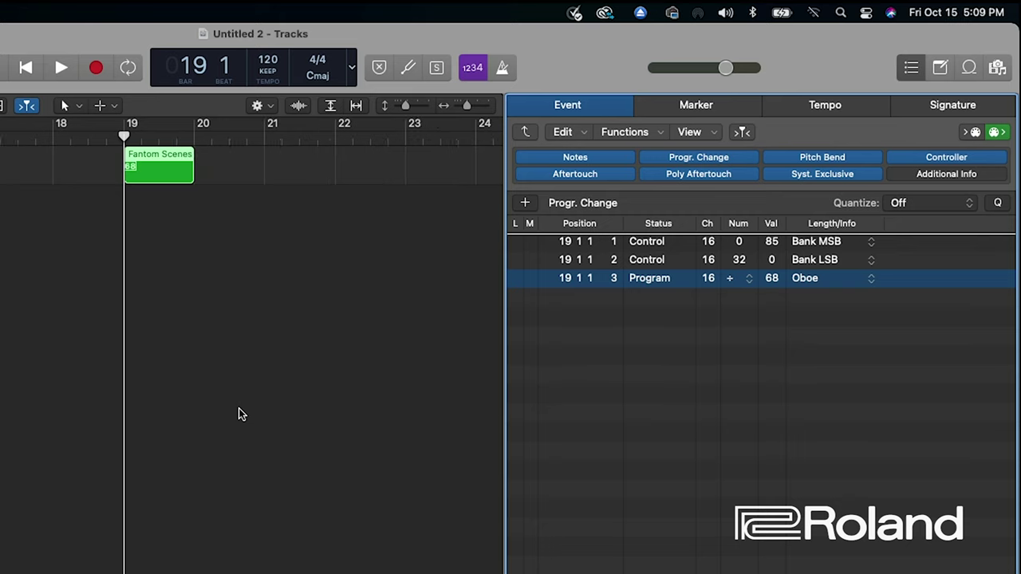
pyautogui.click(241, 413)
pyautogui.hscroll(-4, 252, 397)
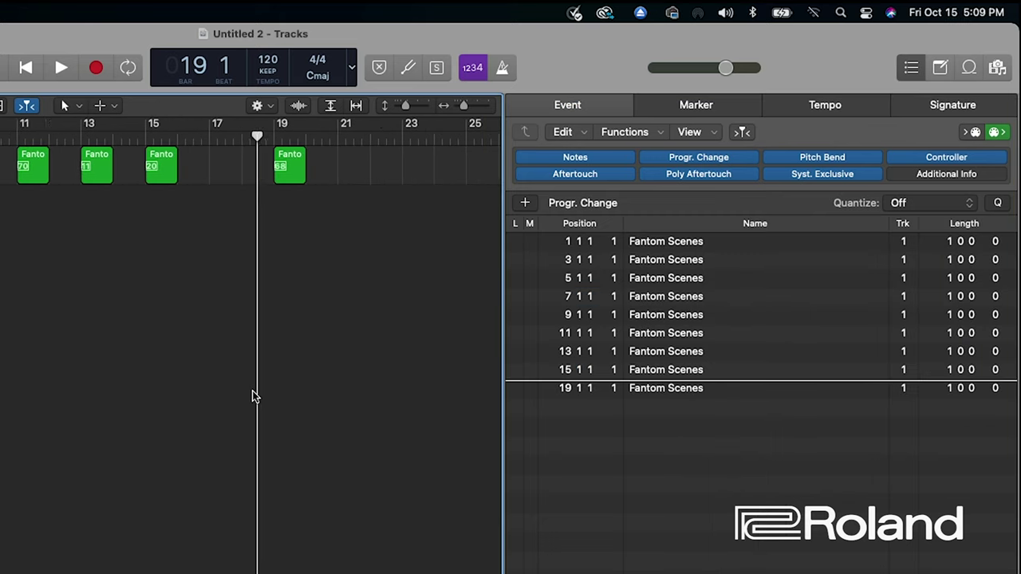
pyautogui.moveTo(309, 156); pyautogui.dragTo(243, 158)
pyautogui.click(244, 208)
pyautogui.click(243, 157)
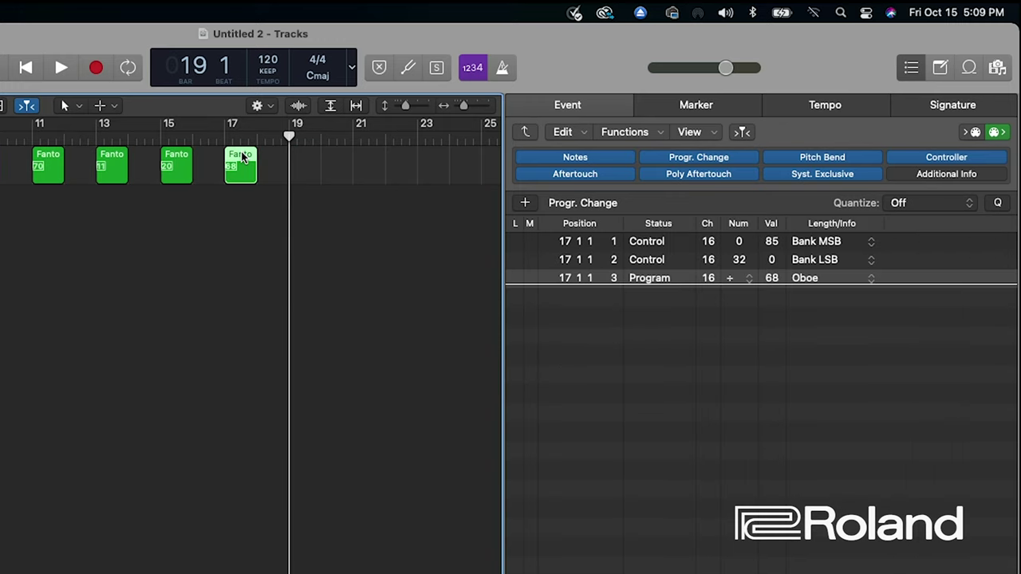
# Colour the bar-17 region orange from the Name and Color colour palette.
pyautogui.rightClick(243, 156)
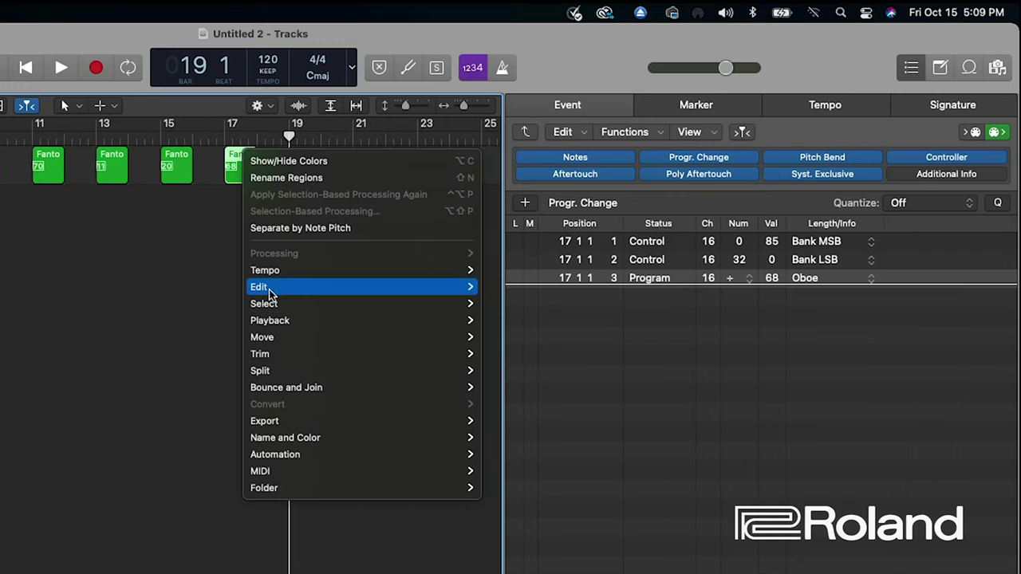
pyautogui.moveTo(285, 442)
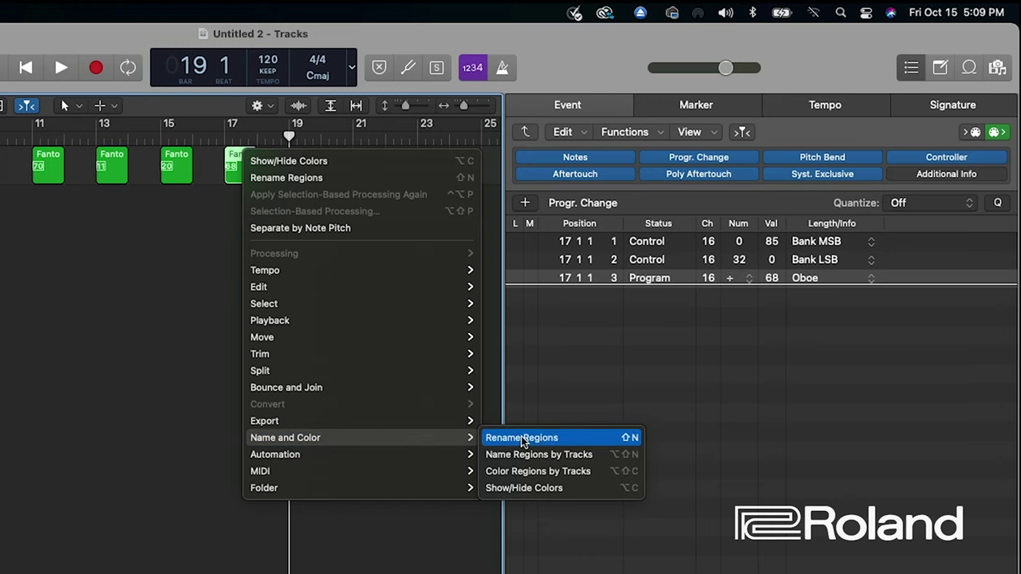
pyautogui.click(538, 487)
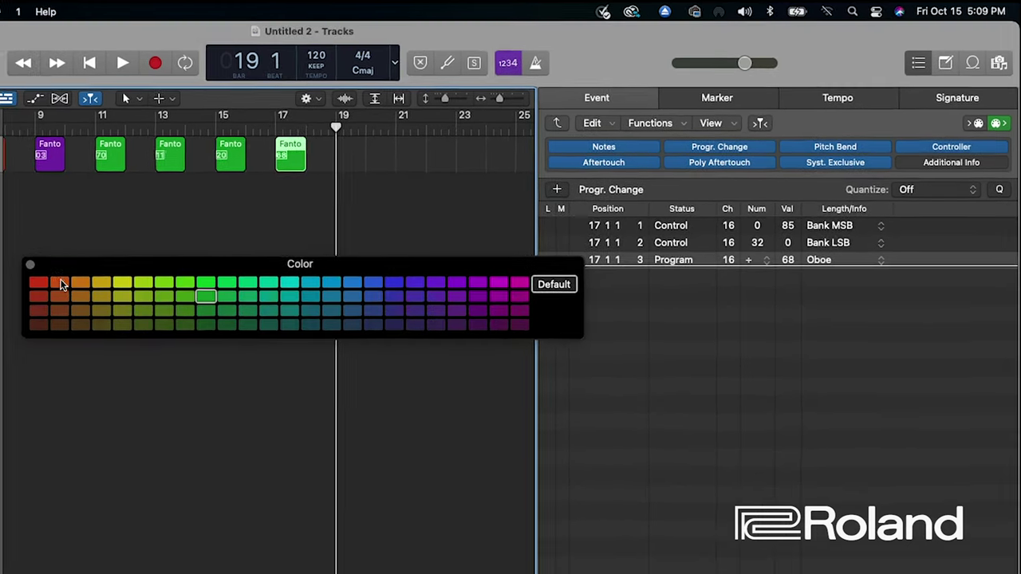
pyautogui.click(0, 303)
pyautogui.click(255, 424)
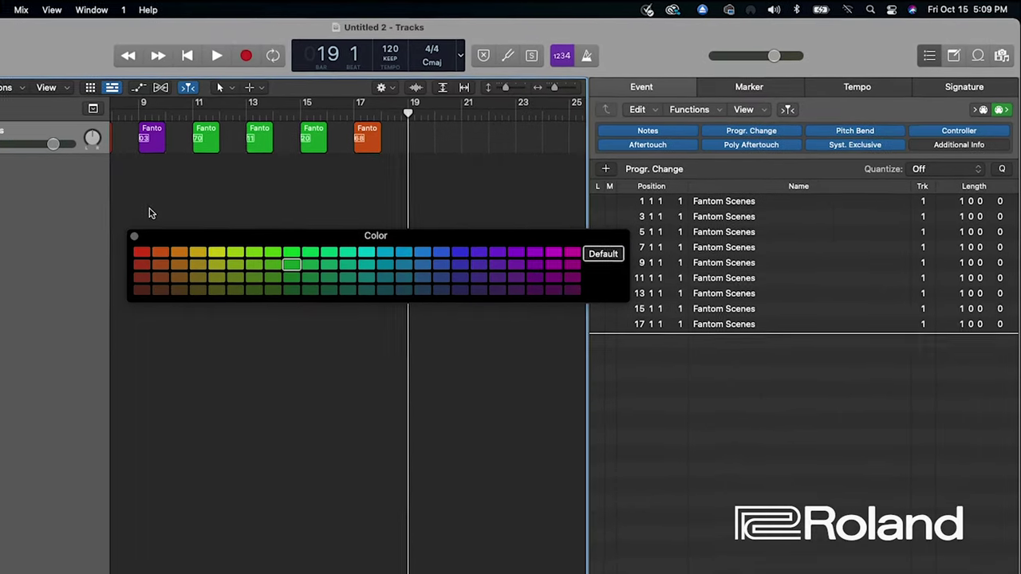
pyautogui.click(163, 227)
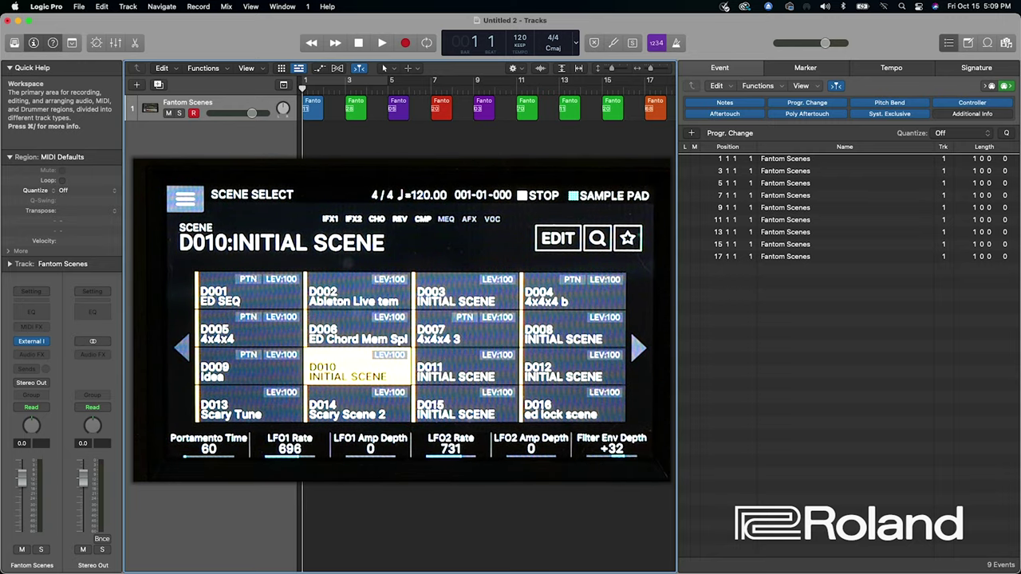
# Start playback so each coloured region switches the FANTOM's scene.
pyautogui.press('space')
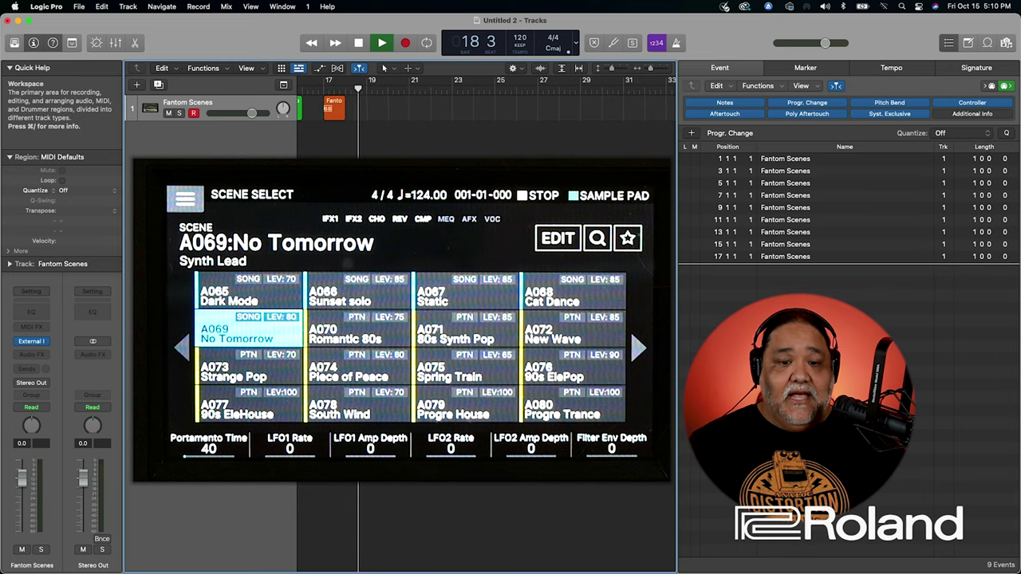
# Stop playback around bar 18, with the FANTOM left on scene A069 No Tomorrow.
pyautogui.press('space')
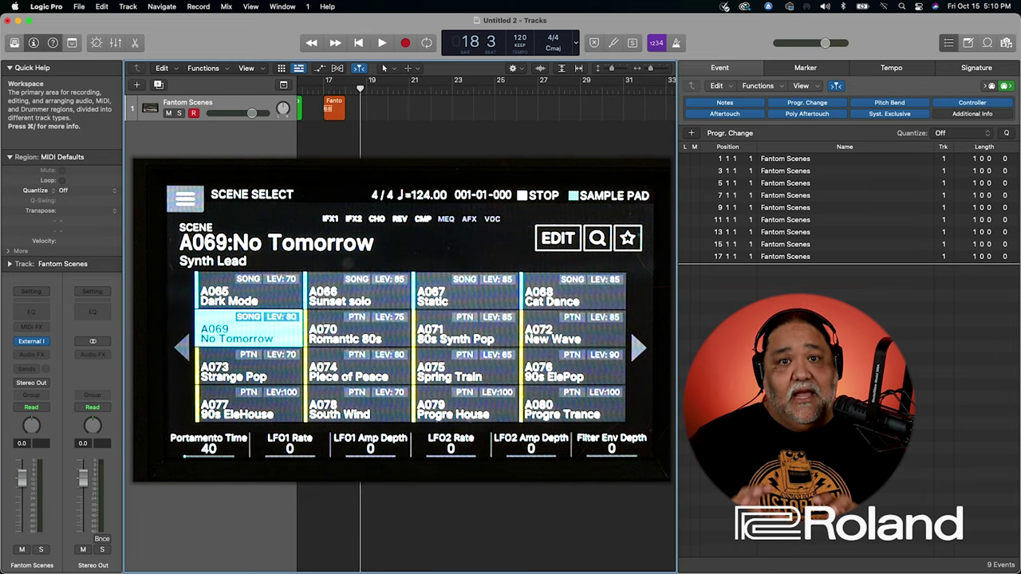